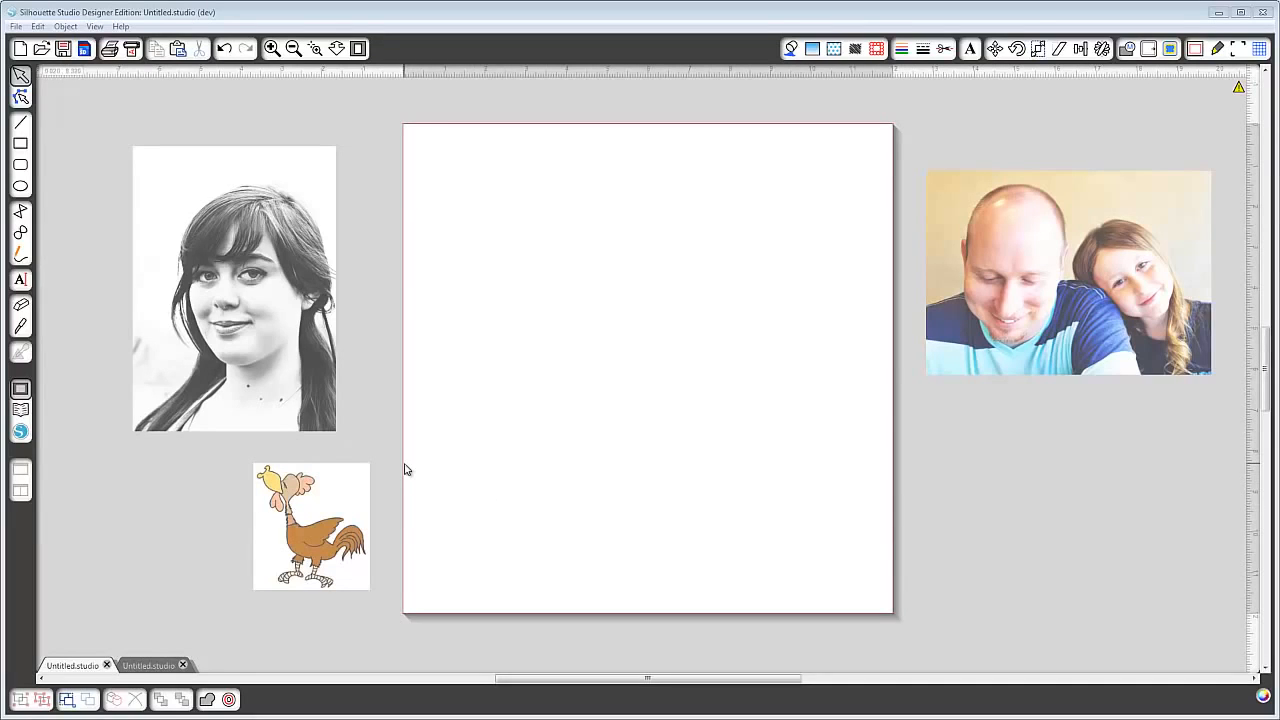
# Step: Move the rooster picture onto the middle of the page and open the trace settings
pyautogui.moveTo(354, 557); pyautogui.dragTo(703, 379)
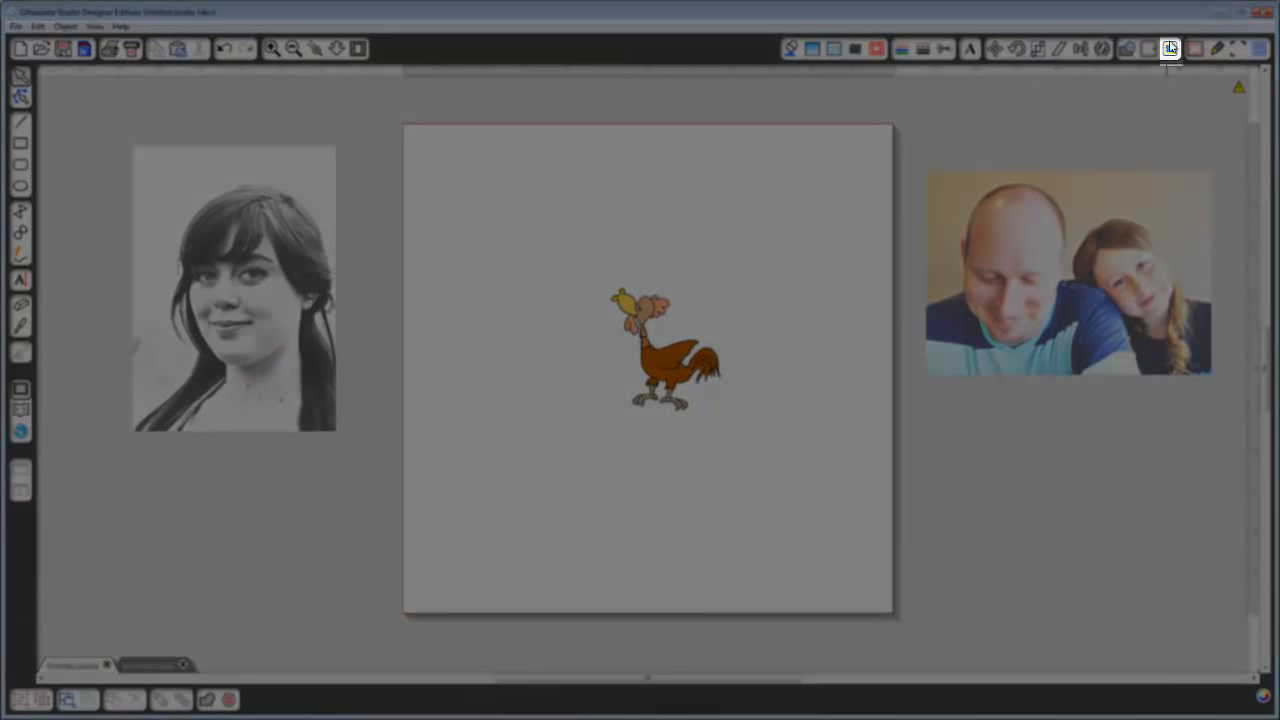
pyautogui.click(1170, 47)
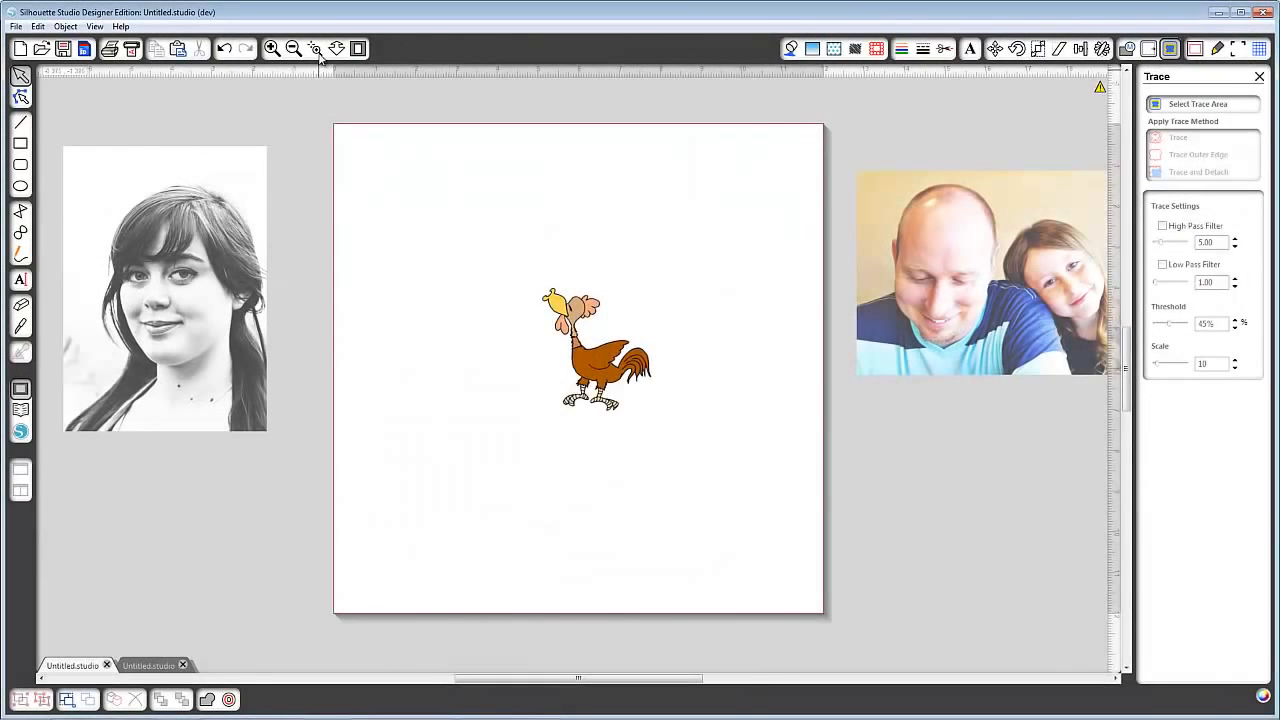
pyautogui.click(318, 54)
pyautogui.moveTo(456, 193); pyautogui.dragTo(737, 490)
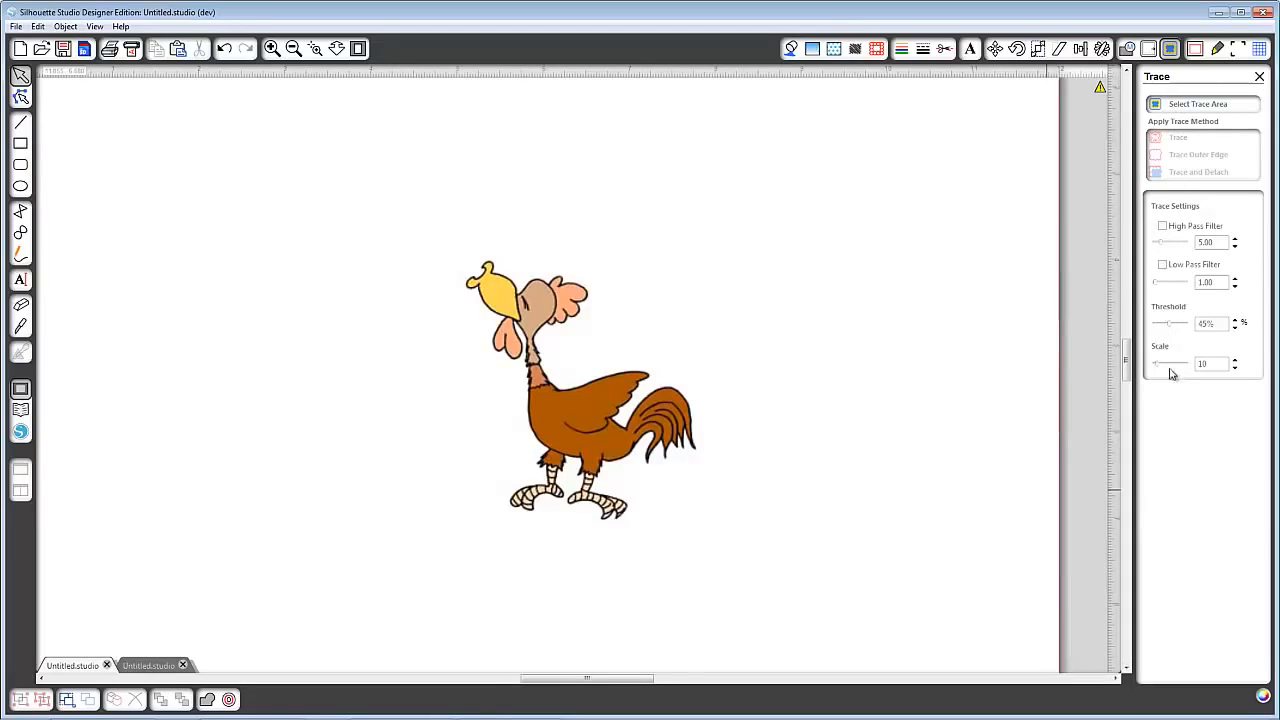
pyautogui.click(650, 437)
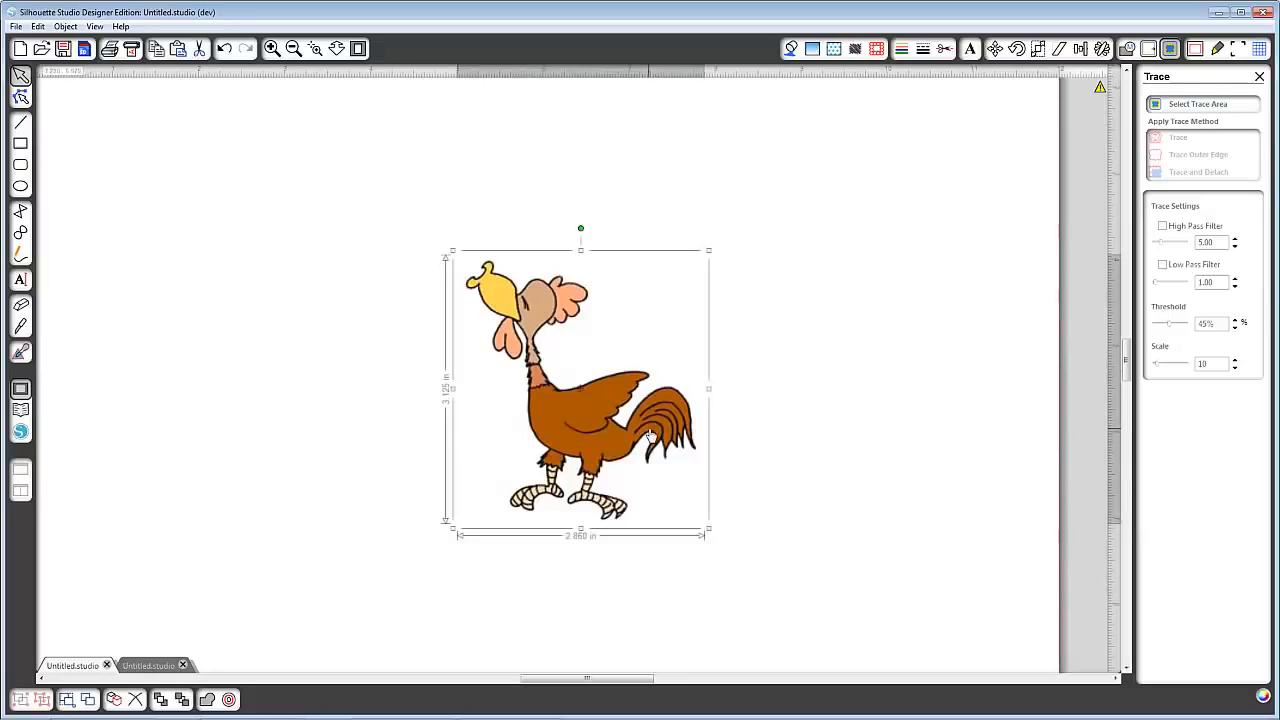
# Step: Trace the rooster within a trace area about 3.6 by 4.0 in and move the picture off the traced outline
pyautogui.click(1185, 107)
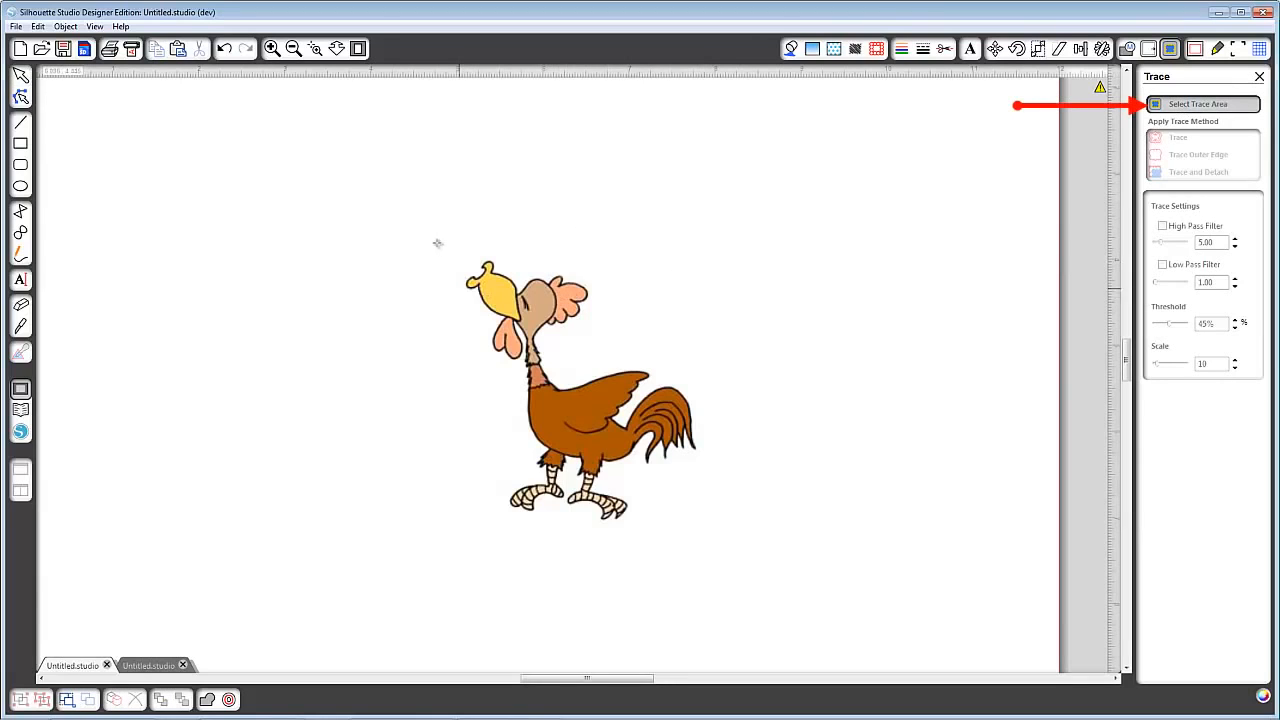
pyautogui.moveTo(420, 208); pyautogui.dragTo(489, 290)
pyautogui.moveTo(588, 382)
pyautogui.mouseDown()
pyautogui.moveTo(657, 449)
pyautogui.moveTo(730, 565)
pyautogui.mouseUp()
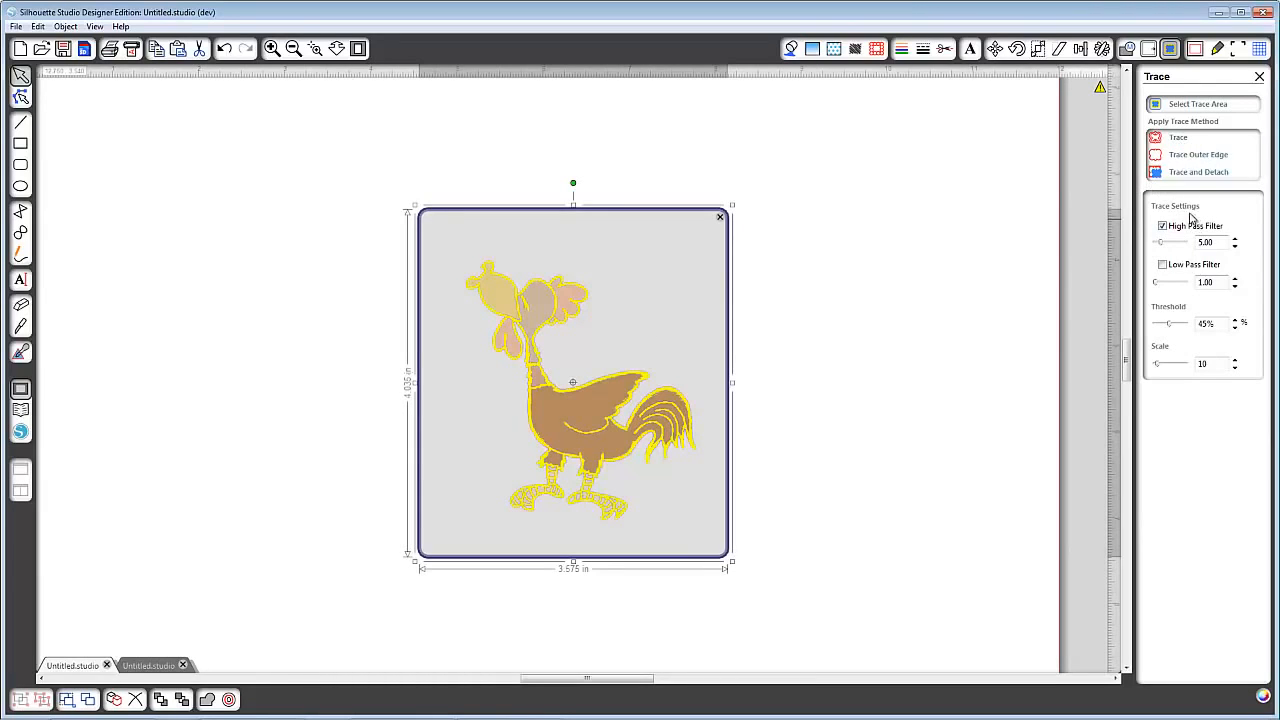
pyautogui.click(1176, 140)
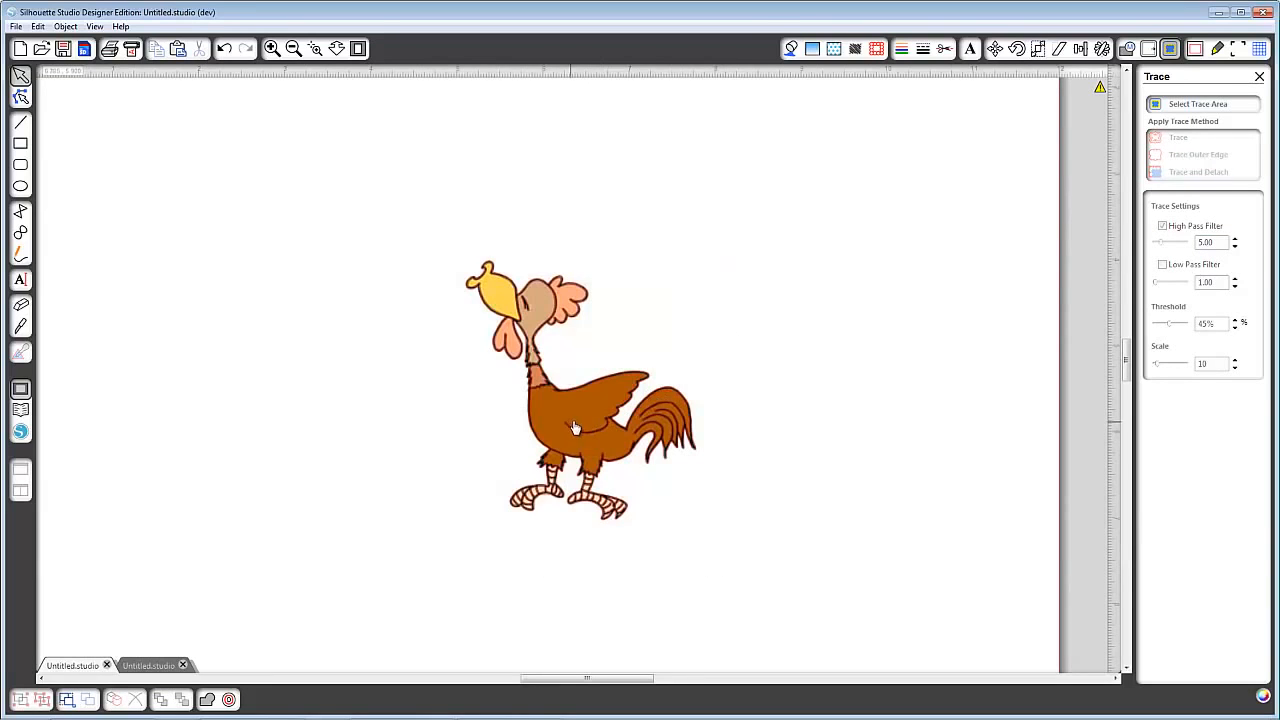
pyautogui.moveTo(617, 428)
pyautogui.mouseDown()
pyautogui.moveTo(778, 440)
pyautogui.moveTo(844, 418)
pyautogui.mouseUp()
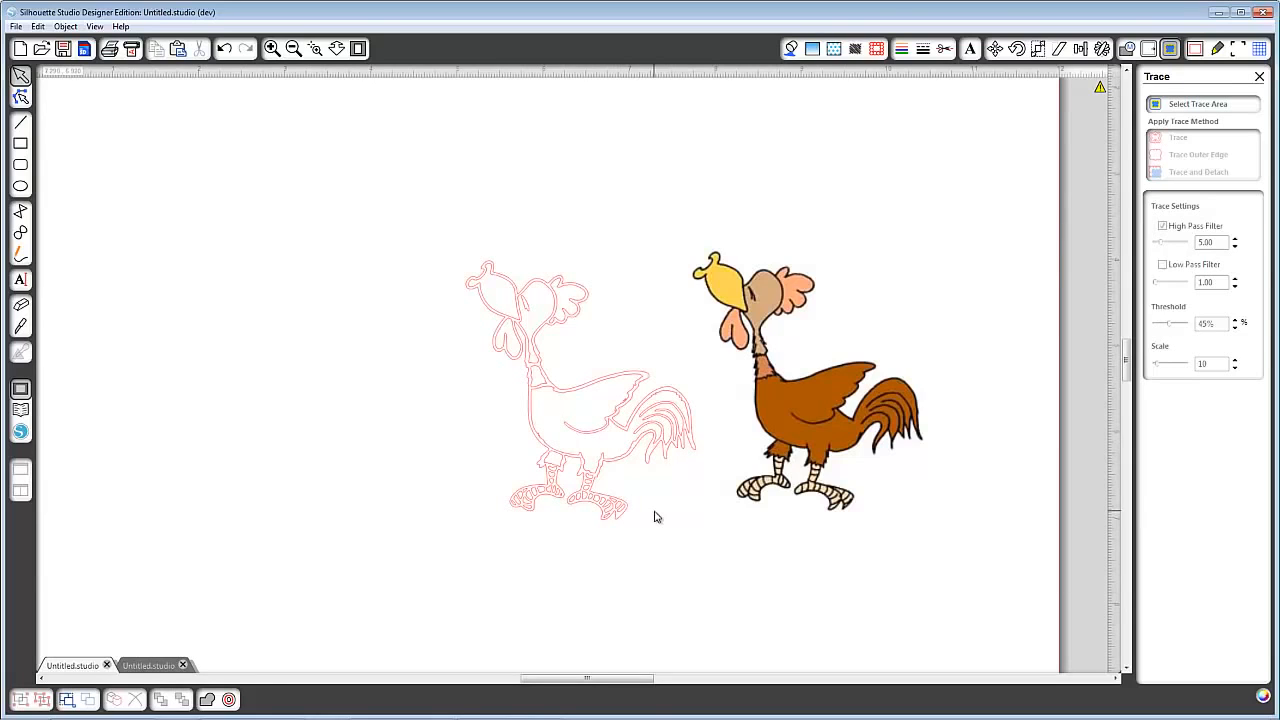
# Step: Shift the traced rooster outline slightly and release its compound path
pyautogui.moveTo(645, 445); pyautogui.dragTo(631, 438)
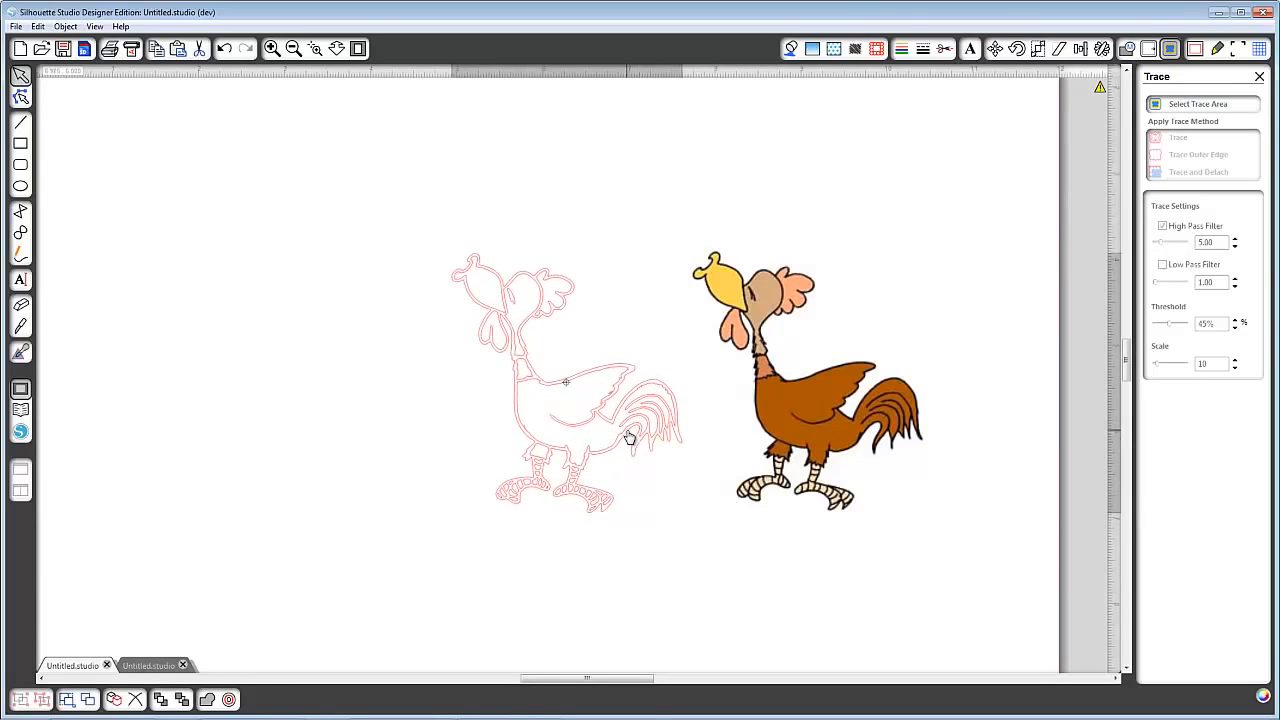
pyautogui.click(573, 427)
pyautogui.rightClick(573, 427)
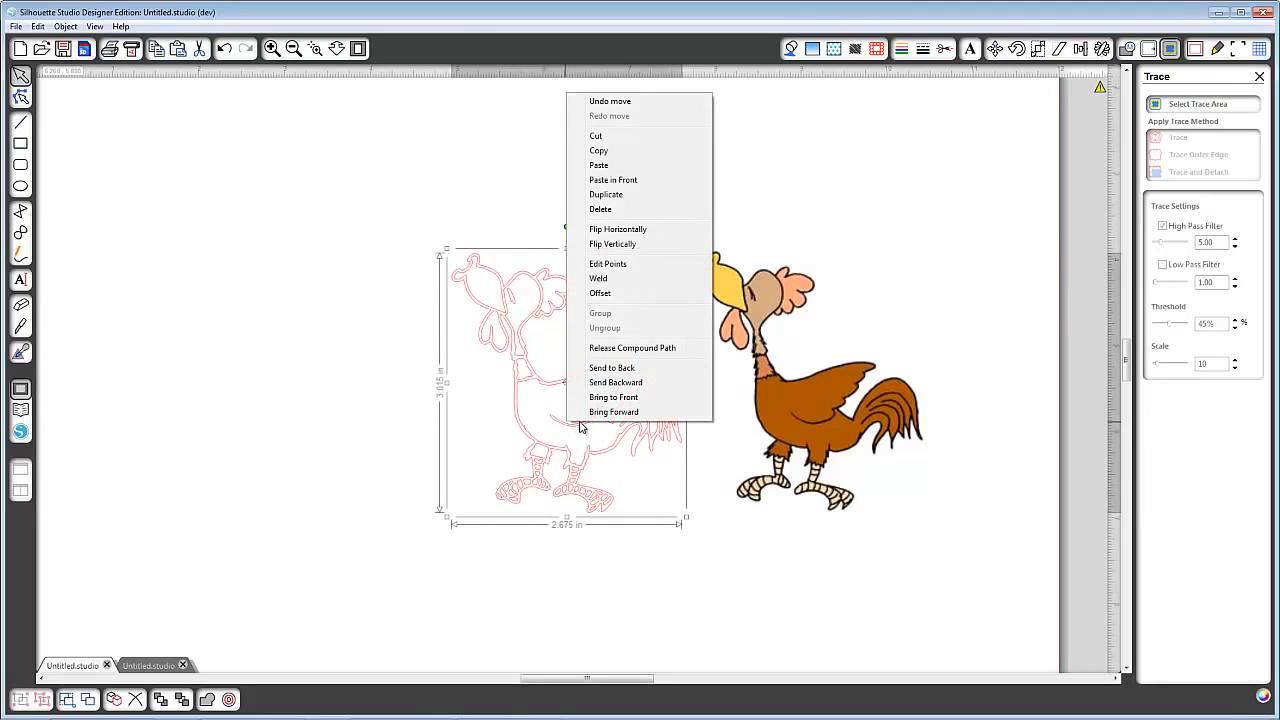
pyautogui.click(609, 348)
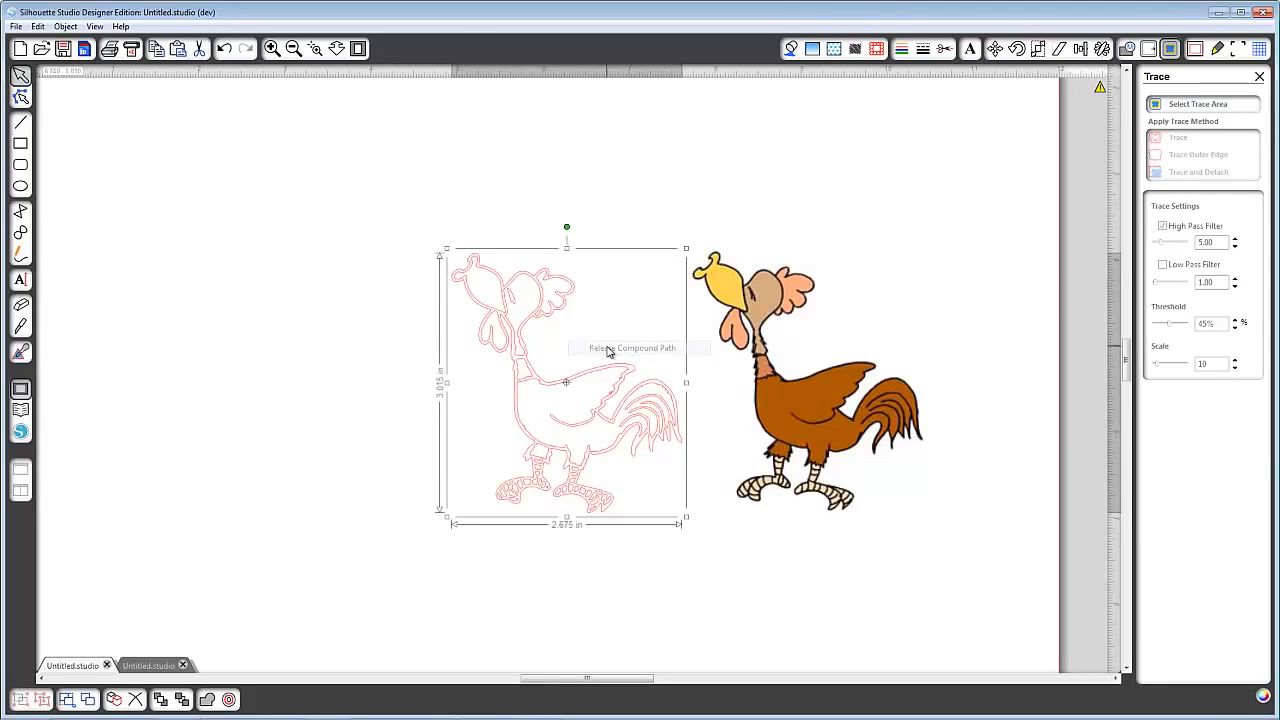
pyautogui.click(606, 353)
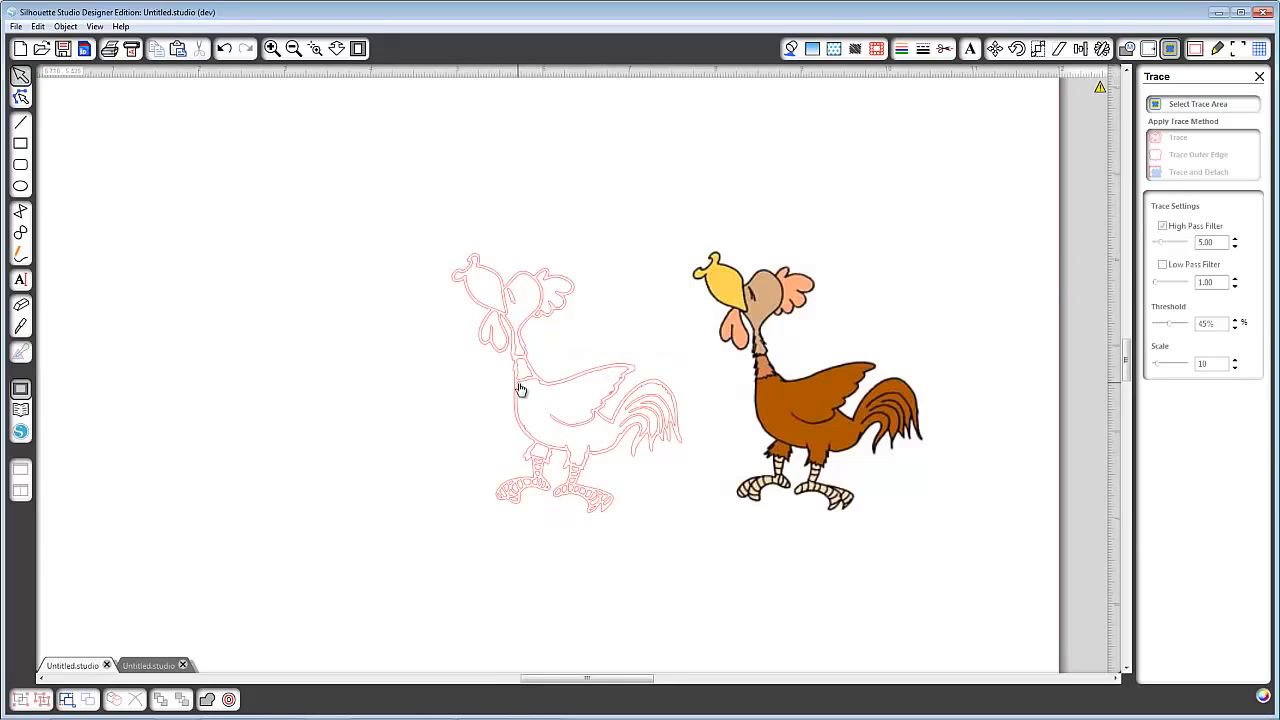
# Step: Pull the rooster body's inner path away from the other traced paths and put it back in place
pyautogui.moveTo(519, 389)
pyautogui.mouseDown()
pyautogui.moveTo(391, 377)
pyautogui.moveTo(211, 331)
pyautogui.mouseUp()
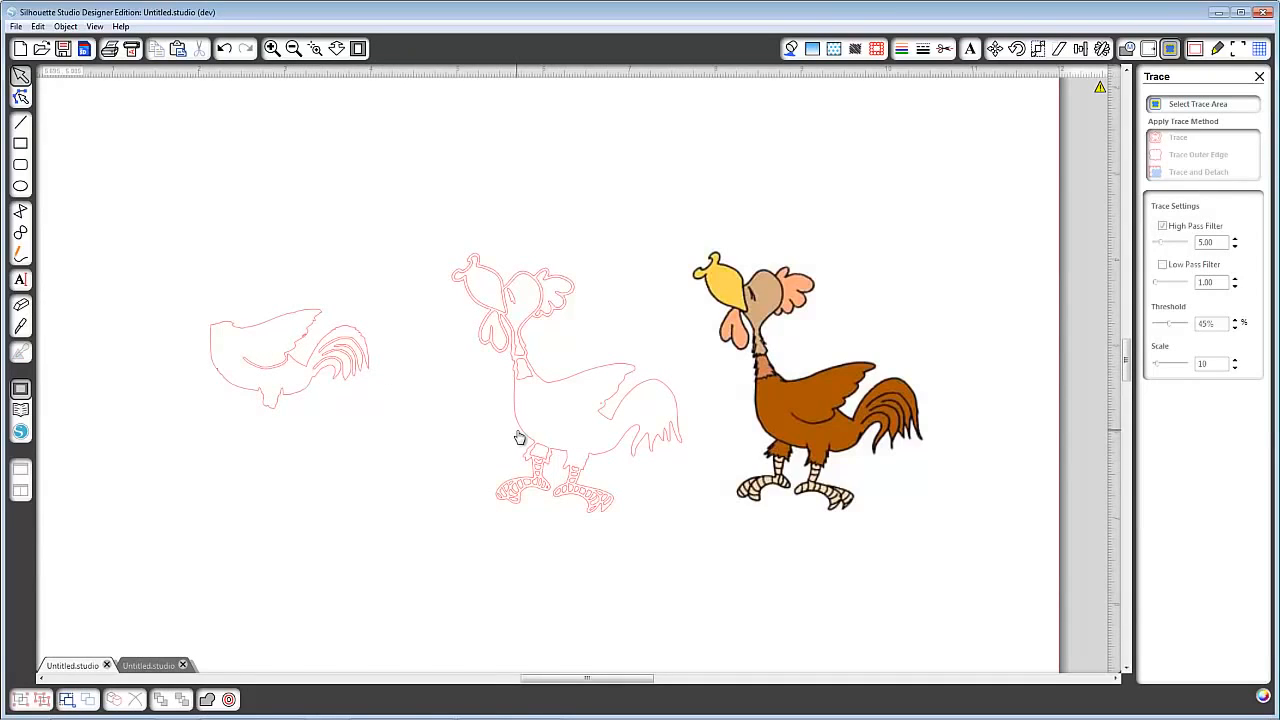
pyautogui.moveTo(520, 438)
pyautogui.mouseDown()
pyautogui.moveTo(417, 443)
pyautogui.moveTo(286, 251)
pyautogui.moveTo(268, 255)
pyautogui.moveTo(434, 374)
pyautogui.moveTo(391, 457)
pyautogui.moveTo(521, 437)
pyautogui.mouseUp()
pyautogui.moveTo(327, 362); pyautogui.dragTo(602, 408)
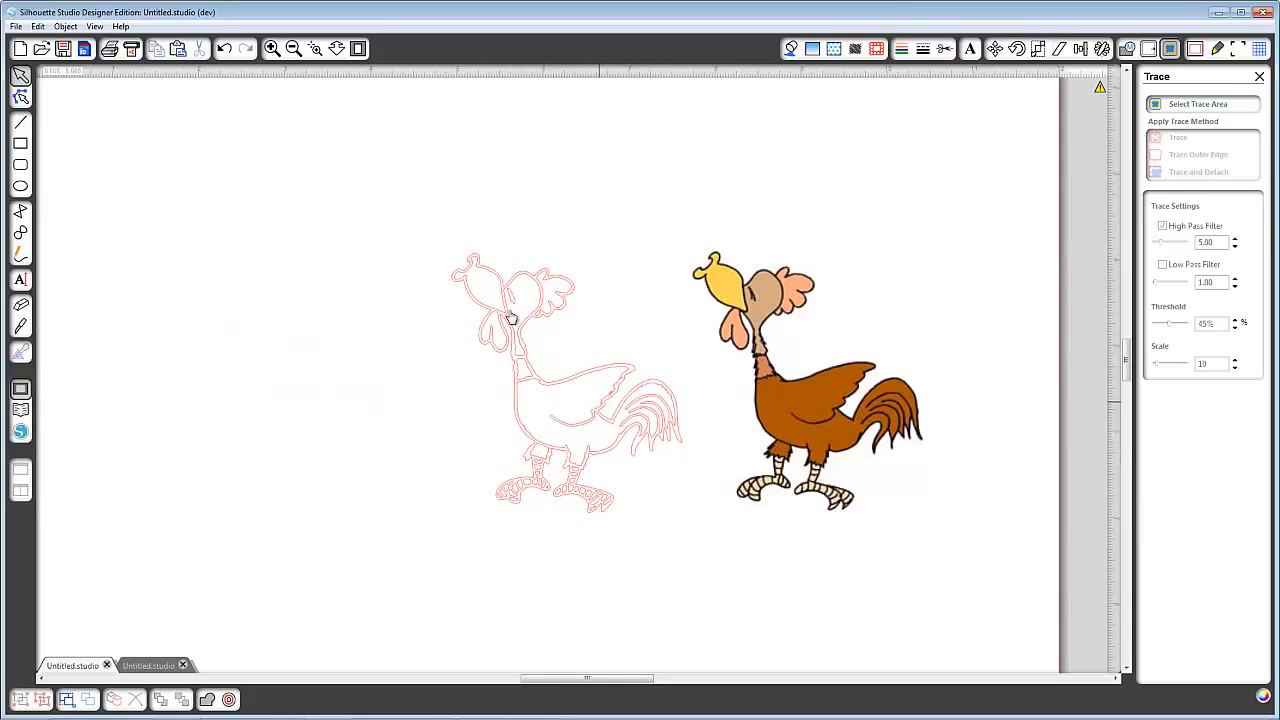
# Step: Delete all the traced rooster paths and move the picture back toward the middle of the page
pyautogui.moveTo(436, 239); pyautogui.dragTo(570, 475)
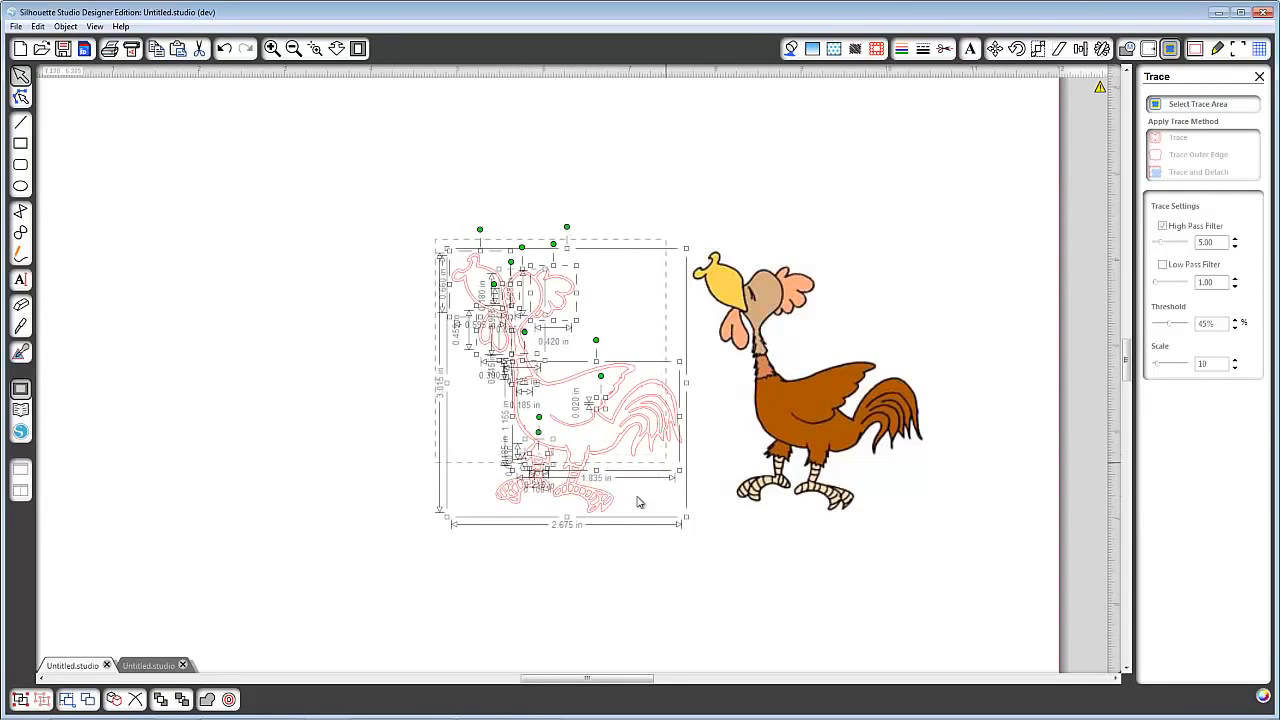
pyautogui.press('Delete')
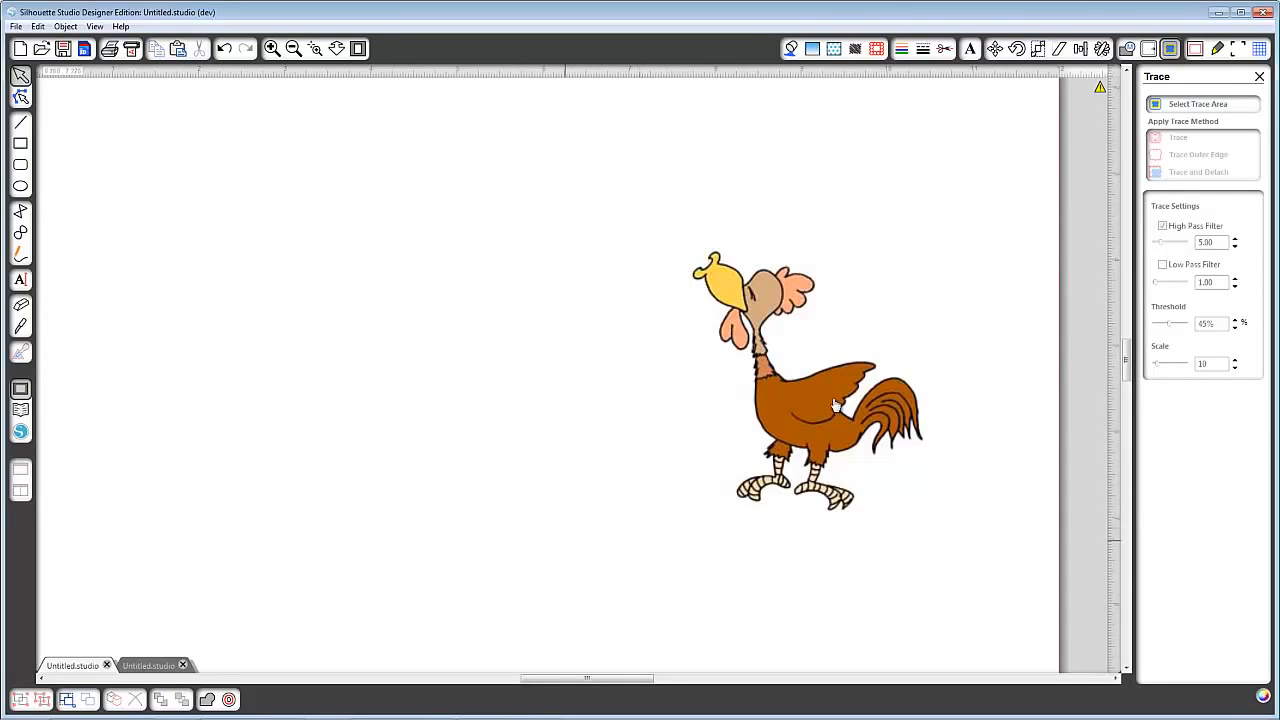
pyautogui.moveTo(810, 419); pyautogui.dragTo(533, 404)
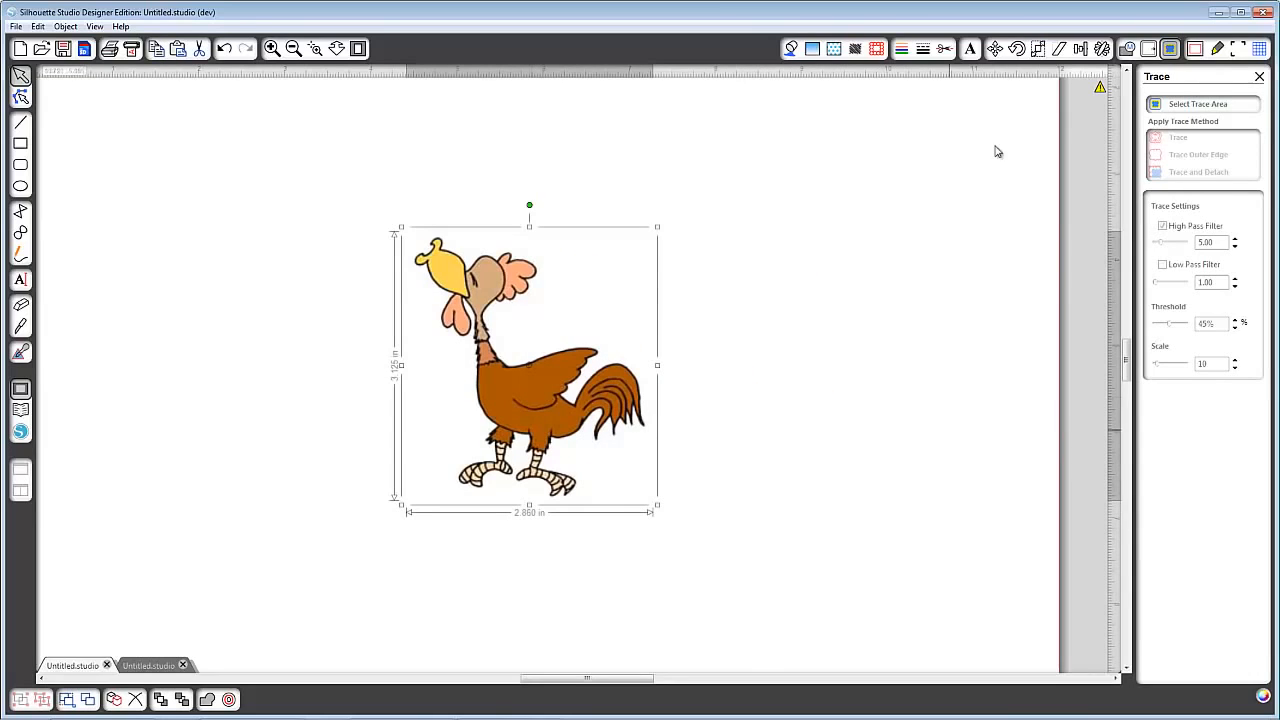
# Step: Select a trace area about 3.4 by 3.6 in around the whole rooster picture
pyautogui.click(1220, 104)
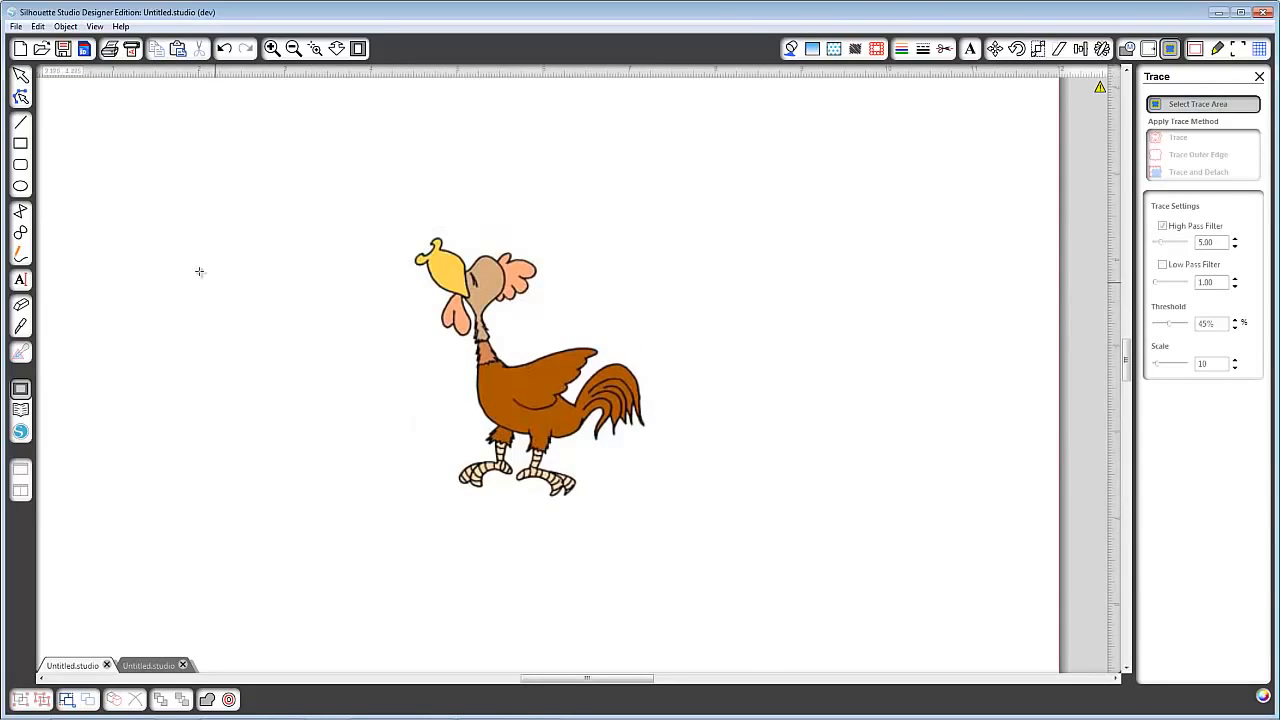
pyautogui.moveTo(369, 205)
pyautogui.mouseDown()
pyautogui.moveTo(671, 549)
pyautogui.moveTo(668, 520)
pyautogui.mouseUp()
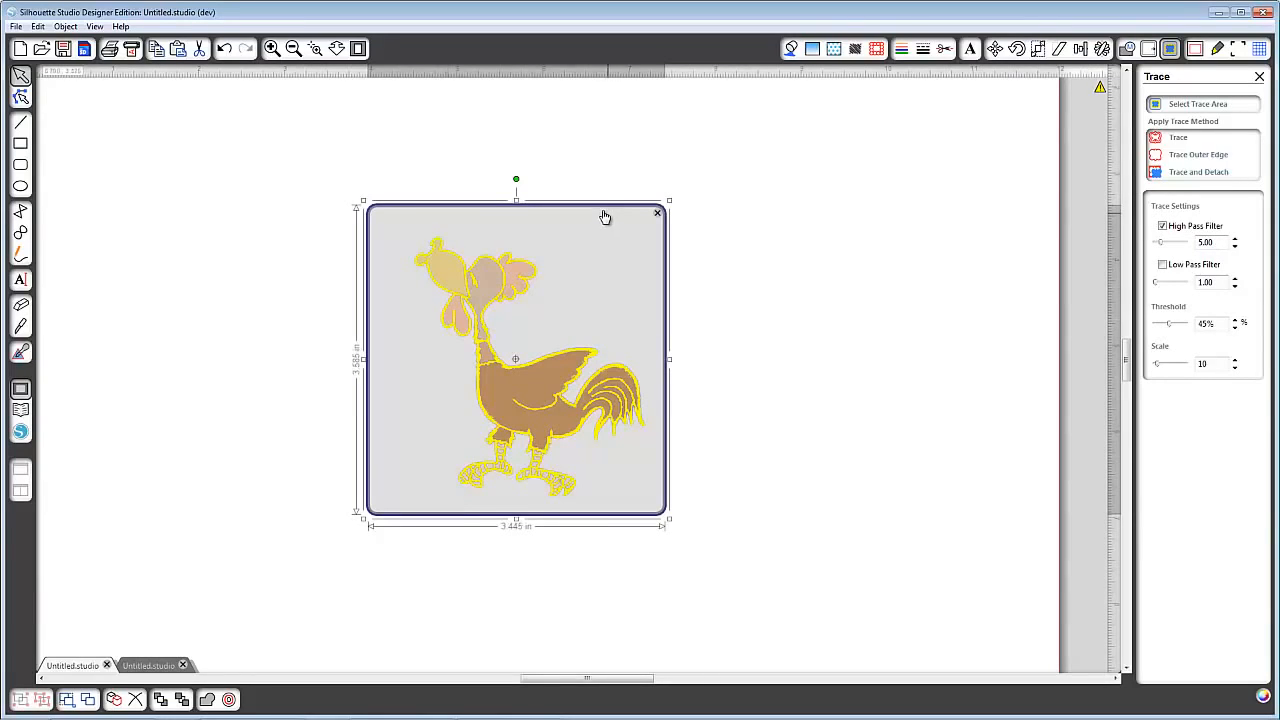
pyautogui.moveTo(608, 214)
pyautogui.mouseDown()
pyautogui.moveTo(649, 230)
pyautogui.moveTo(613, 217)
pyautogui.mouseUp()
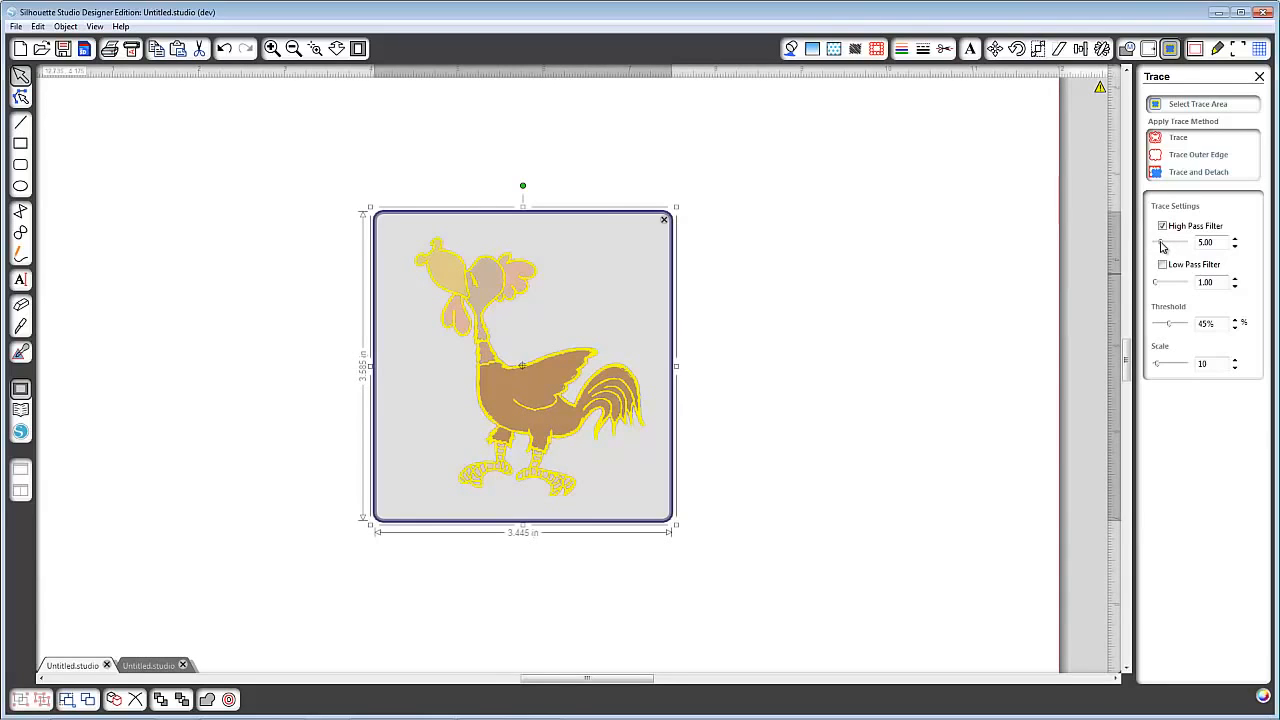
# Step: Try several High Pass Filter values between 3.25 and 25.00, and return the filter to 5.00
pyautogui.moveTo(1160, 248); pyautogui.dragTo(1165, 249)
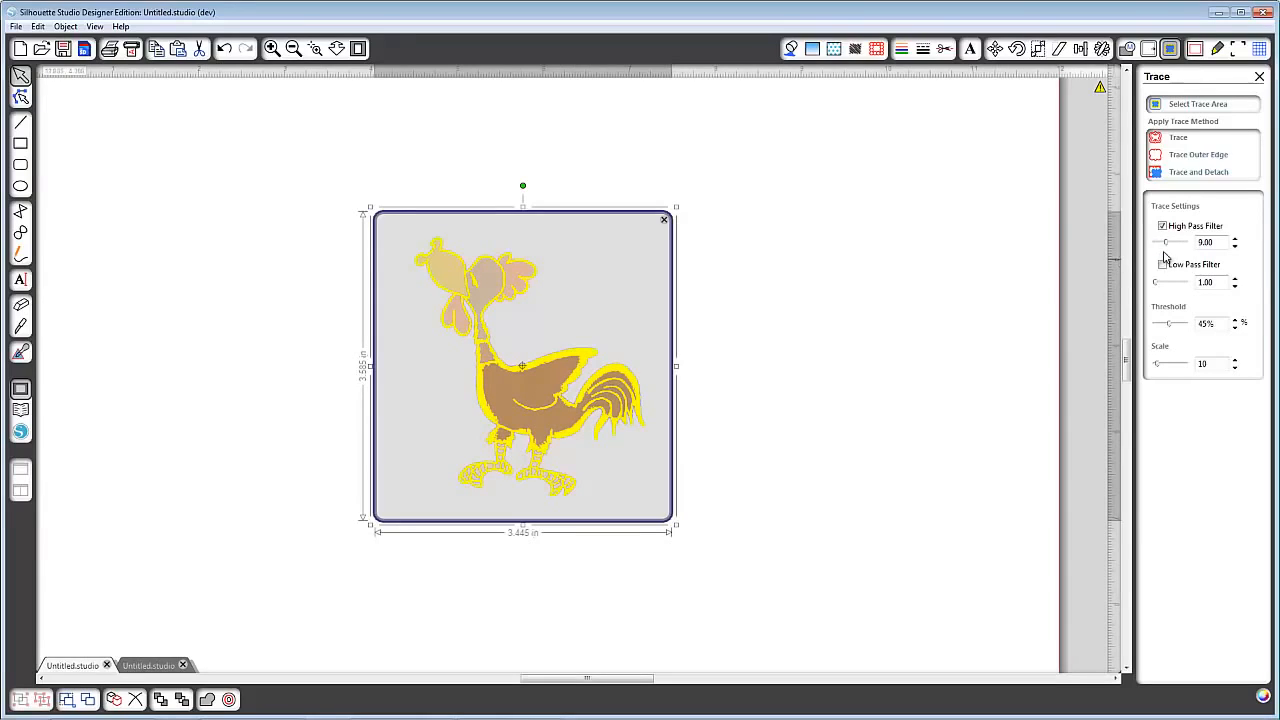
pyautogui.moveTo(1170, 249); pyautogui.dragTo(1197, 256)
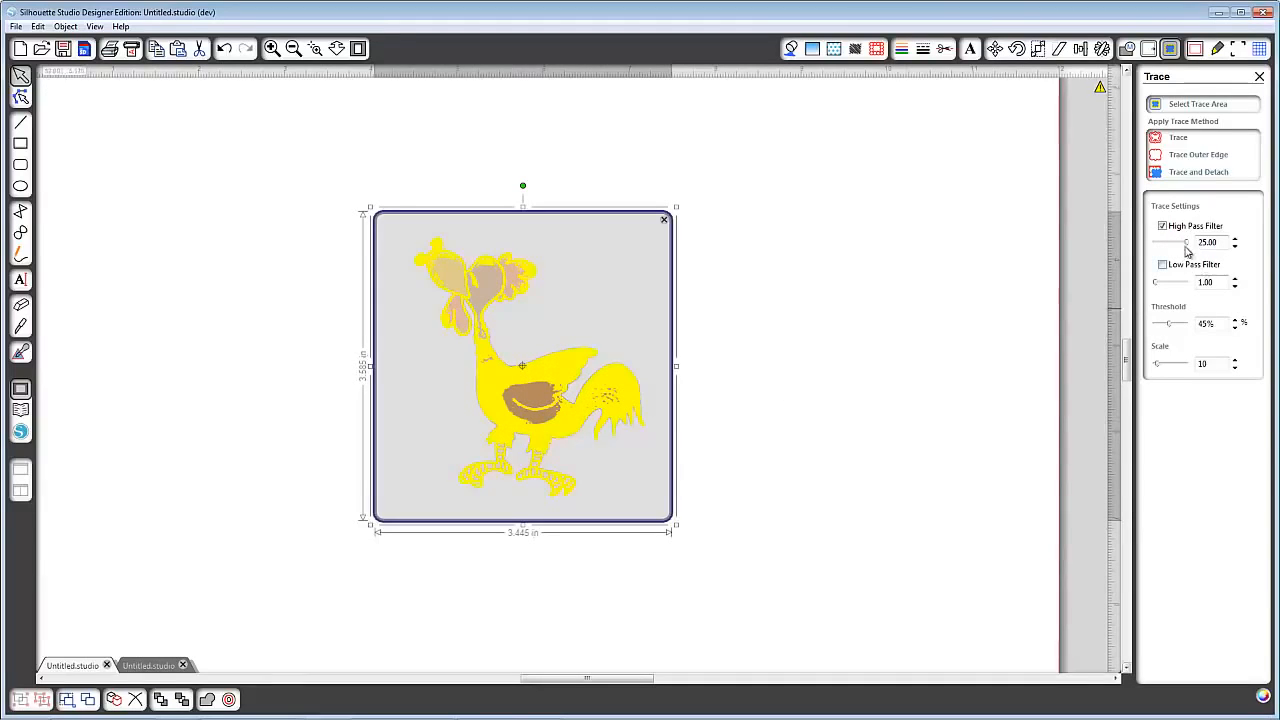
pyautogui.moveTo(1190, 252); pyautogui.dragTo(1162, 254)
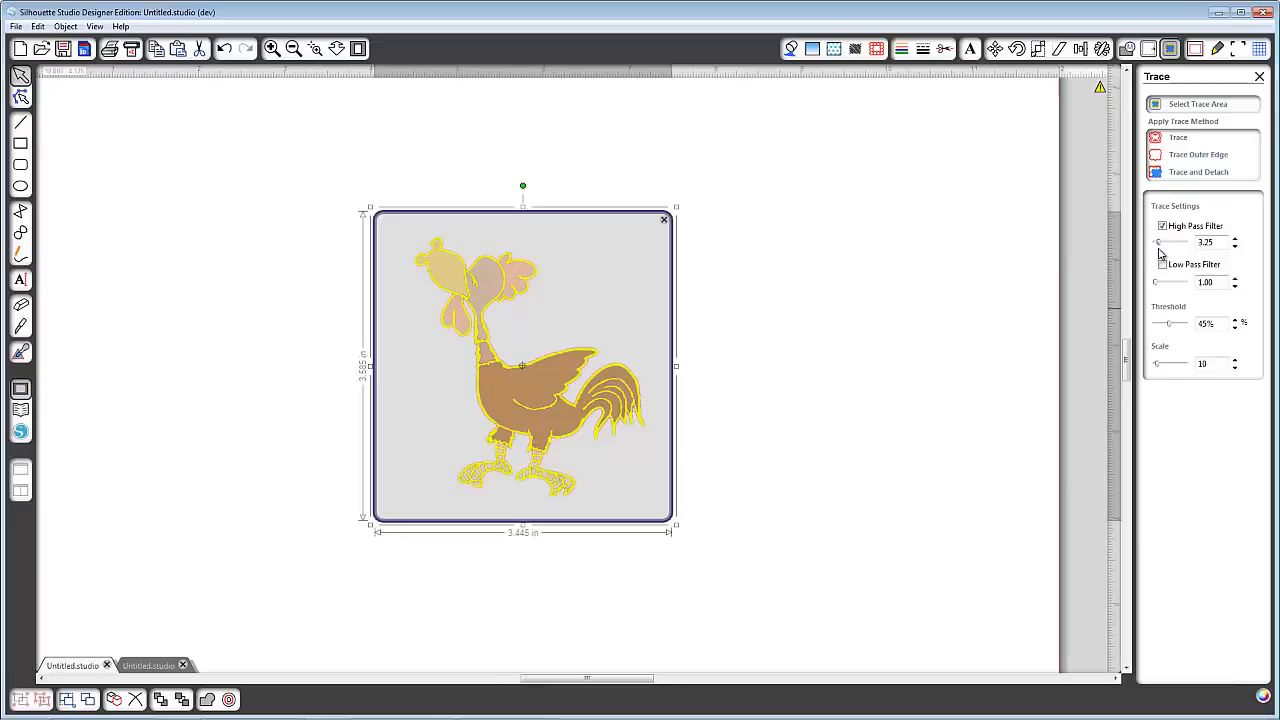
pyautogui.moveTo(1163, 253); pyautogui.dragTo(1160, 250)
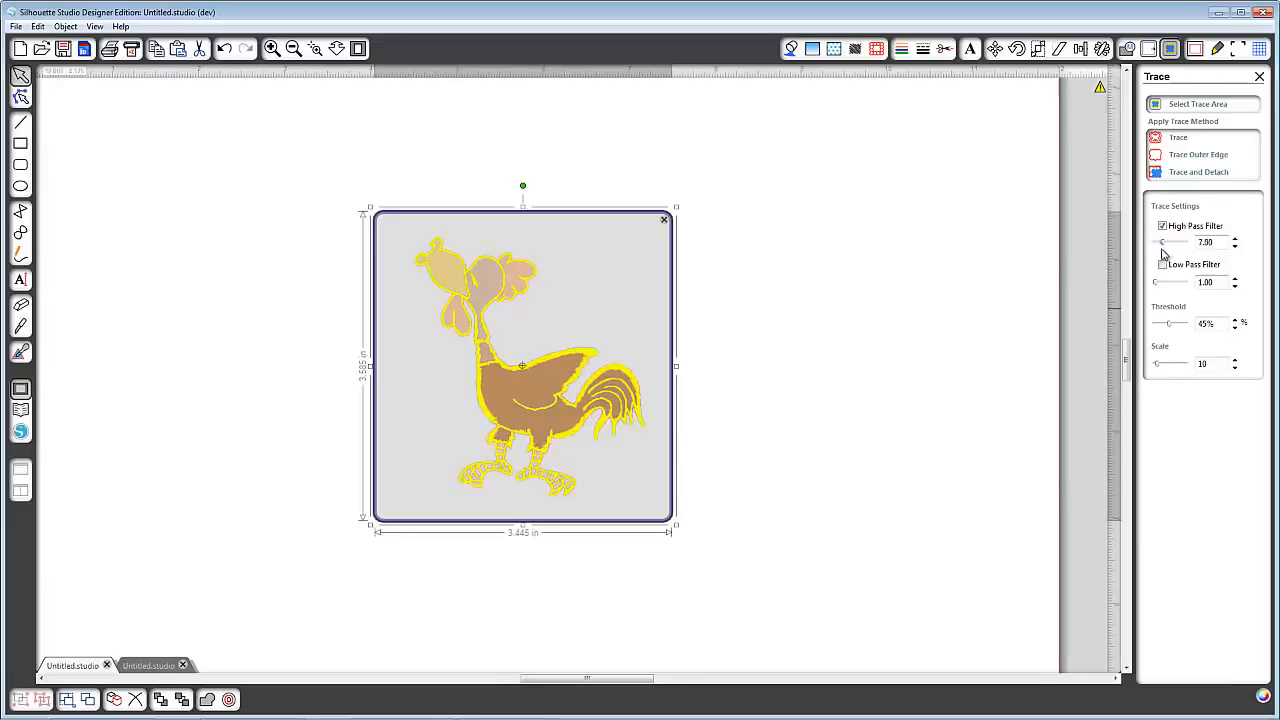
pyautogui.click(1235, 248)
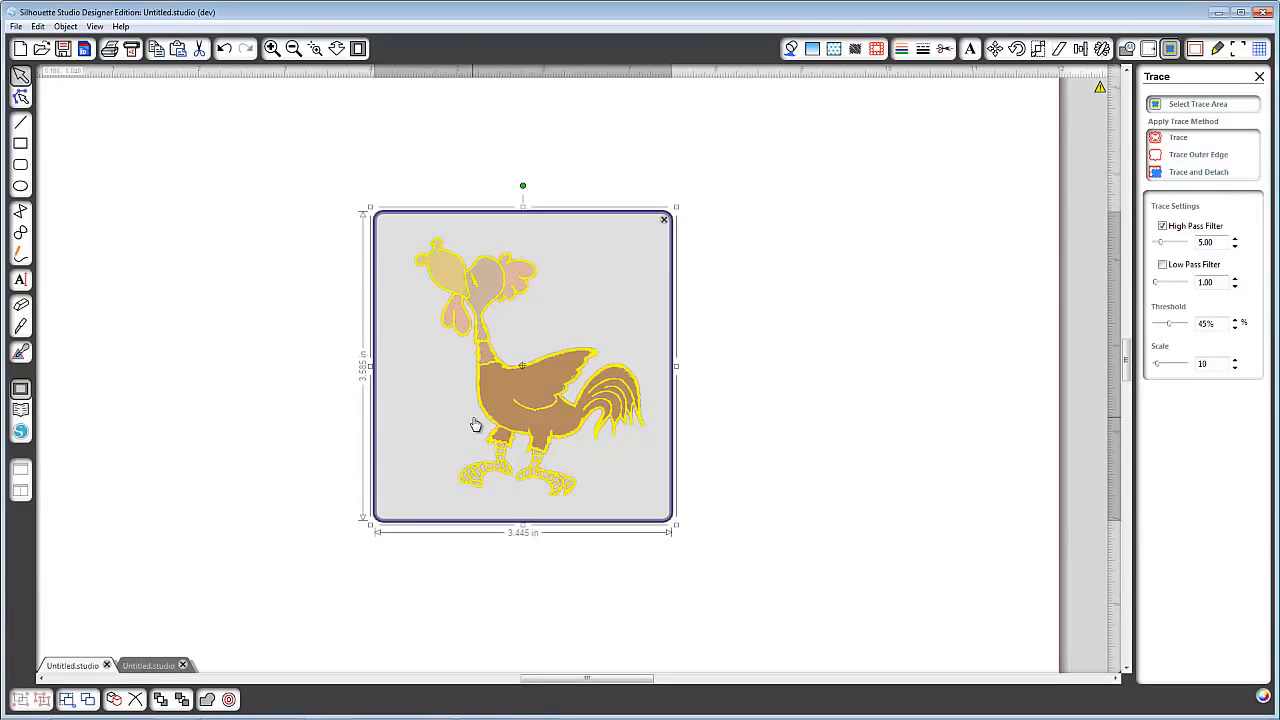
# Step: Trace only the rooster's outer edge and separate the picture from the resulting outline
pyautogui.click(1198, 156)
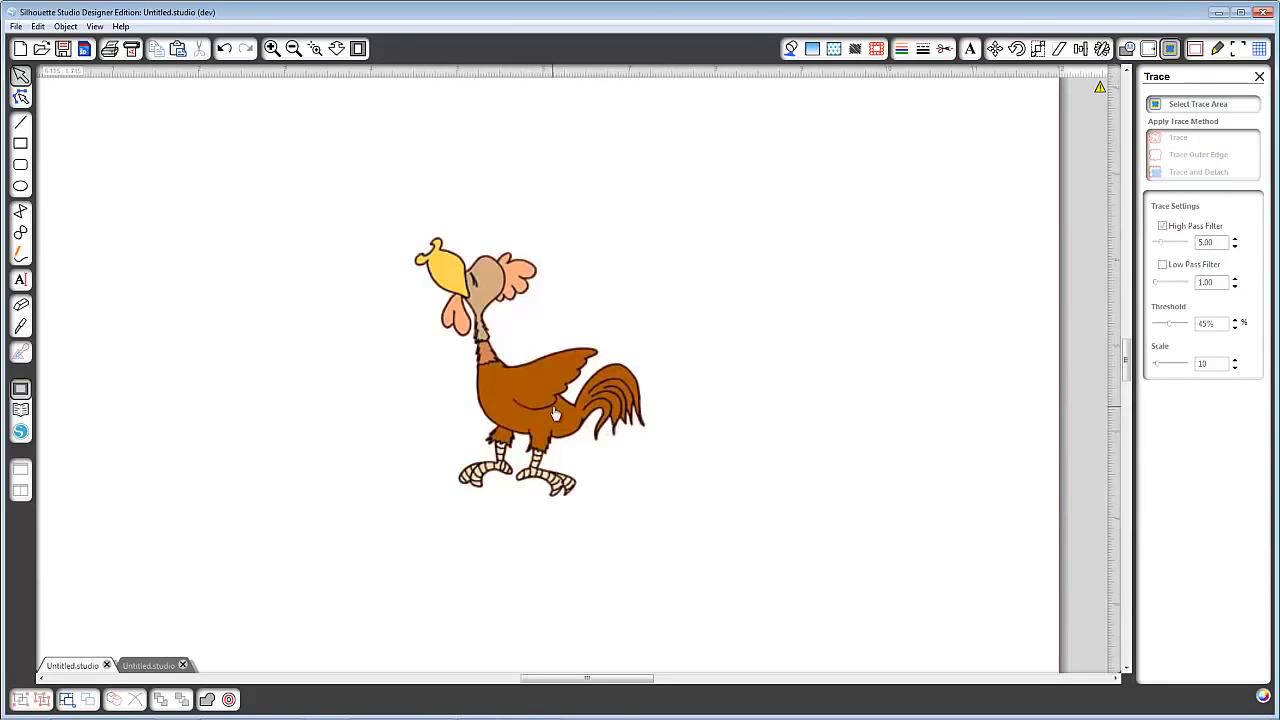
pyautogui.moveTo(555, 411); pyautogui.dragTo(873, 437)
pyautogui.click(688, 485)
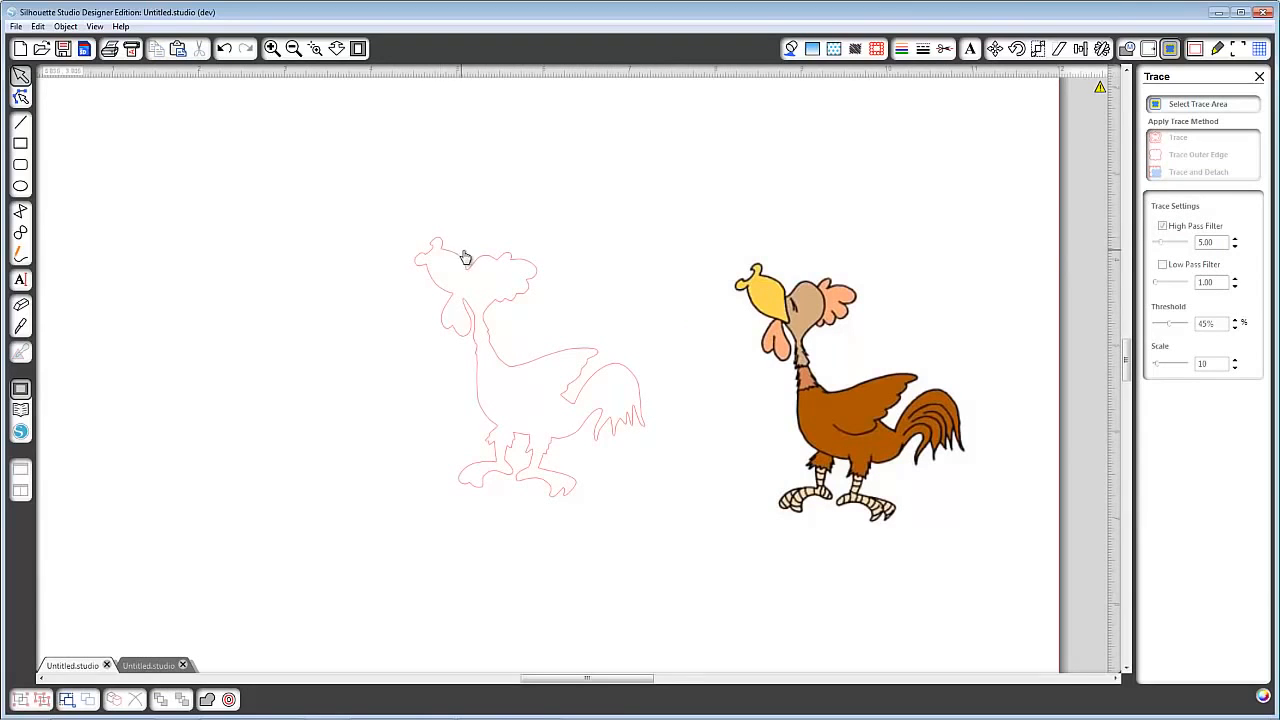
pyautogui.moveTo(505, 263); pyautogui.dragTo(424, 249)
# Step: Try fitting the rooster picture inside the traced outer outline, and undo the last move
pyautogui.moveTo(809, 394); pyautogui.dragTo(599, 334)
pyautogui.moveTo(402, 376); pyautogui.dragTo(406, 363)
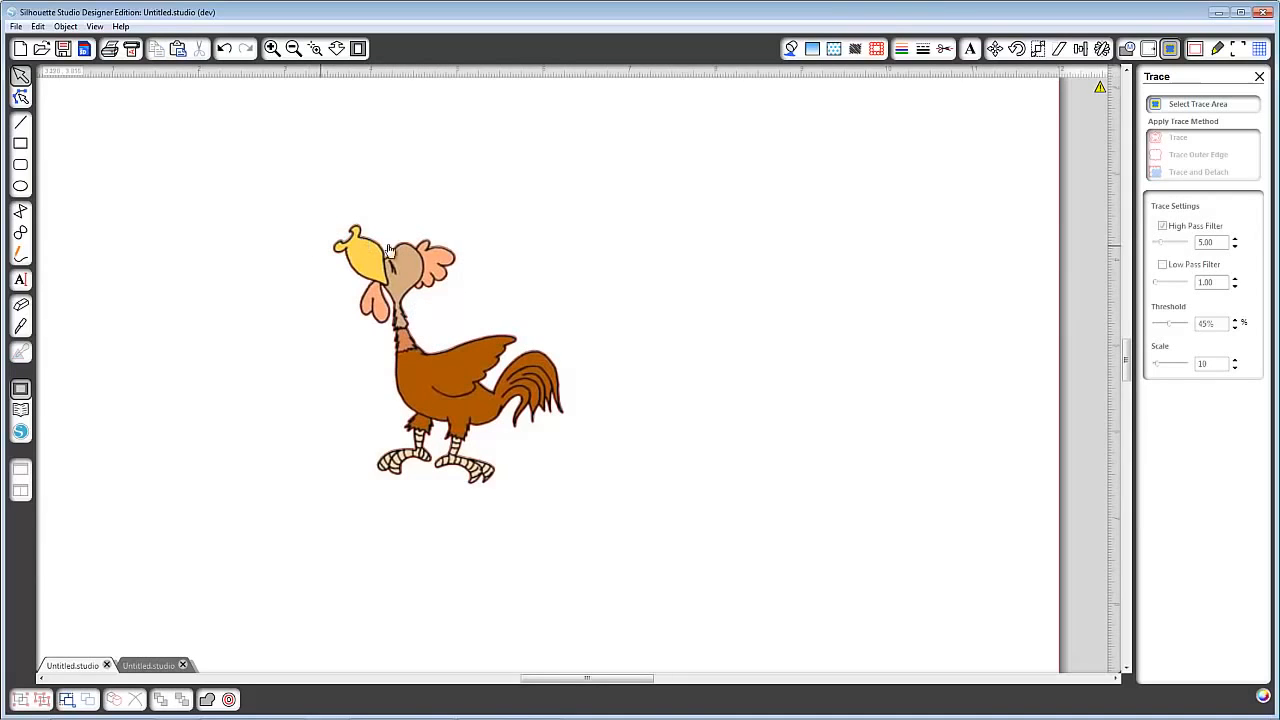
pyautogui.hotkey('ctrl', 'z')
# Step: Apply a round offset of 0.035 in to the traced outer outline
pyautogui.click(445, 255)
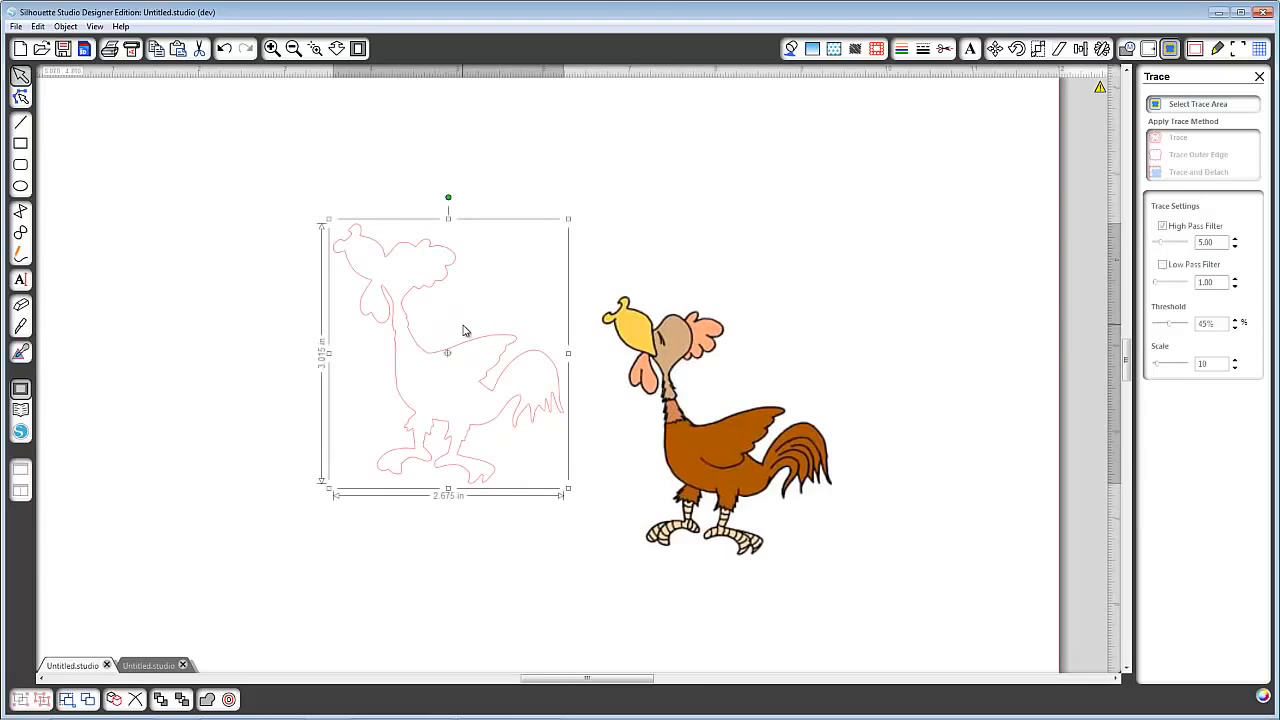
pyautogui.click(1147, 50)
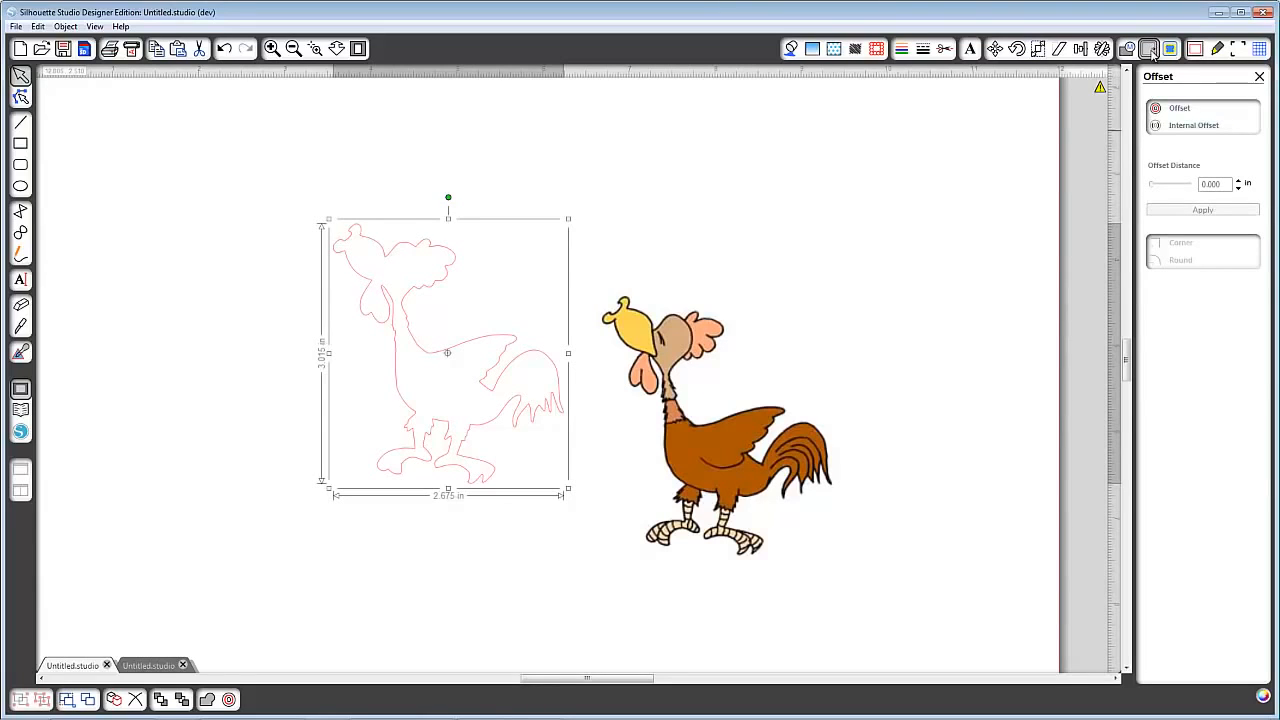
pyautogui.click(1182, 112)
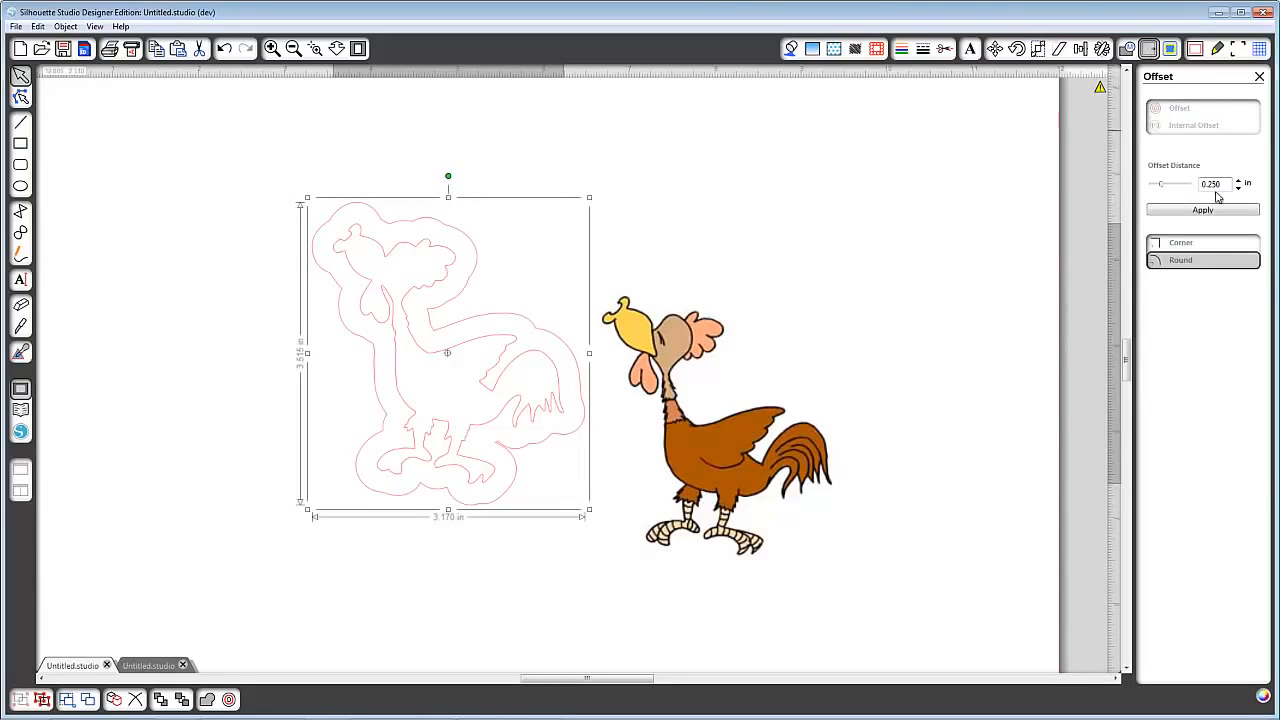
pyautogui.moveTo(1165, 187); pyautogui.dragTo(1155, 188)
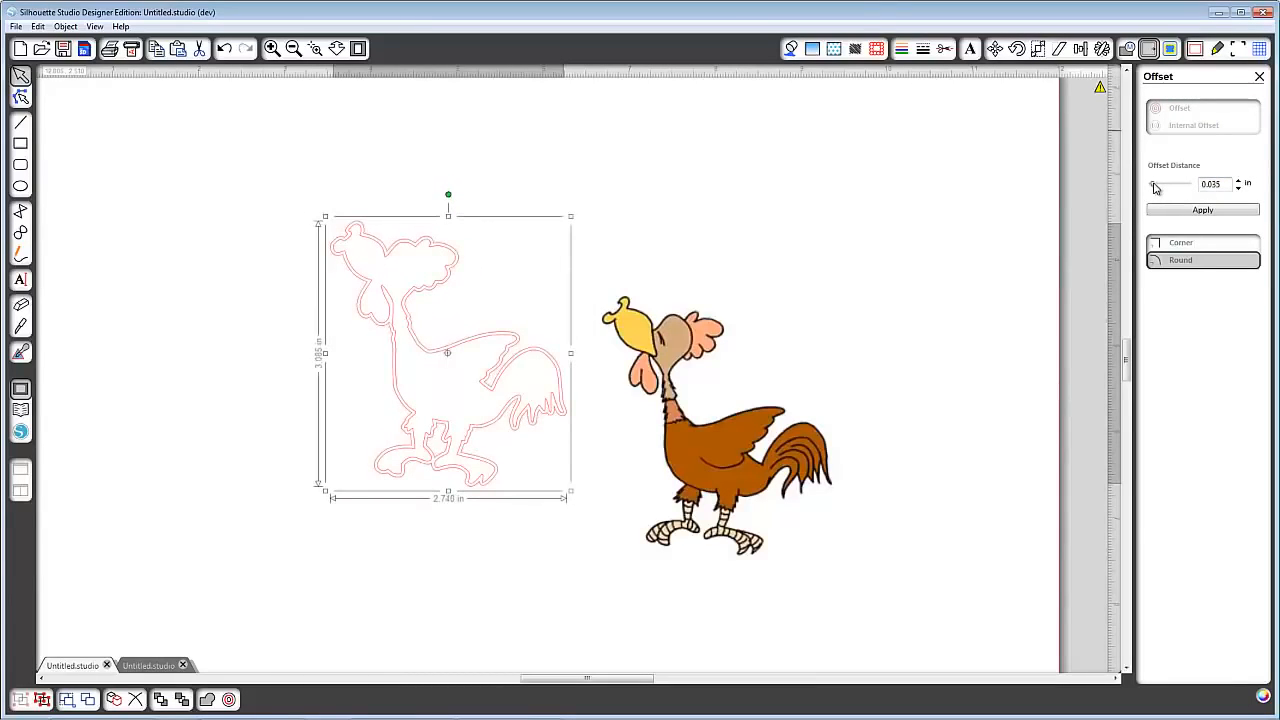
pyautogui.click(1192, 211)
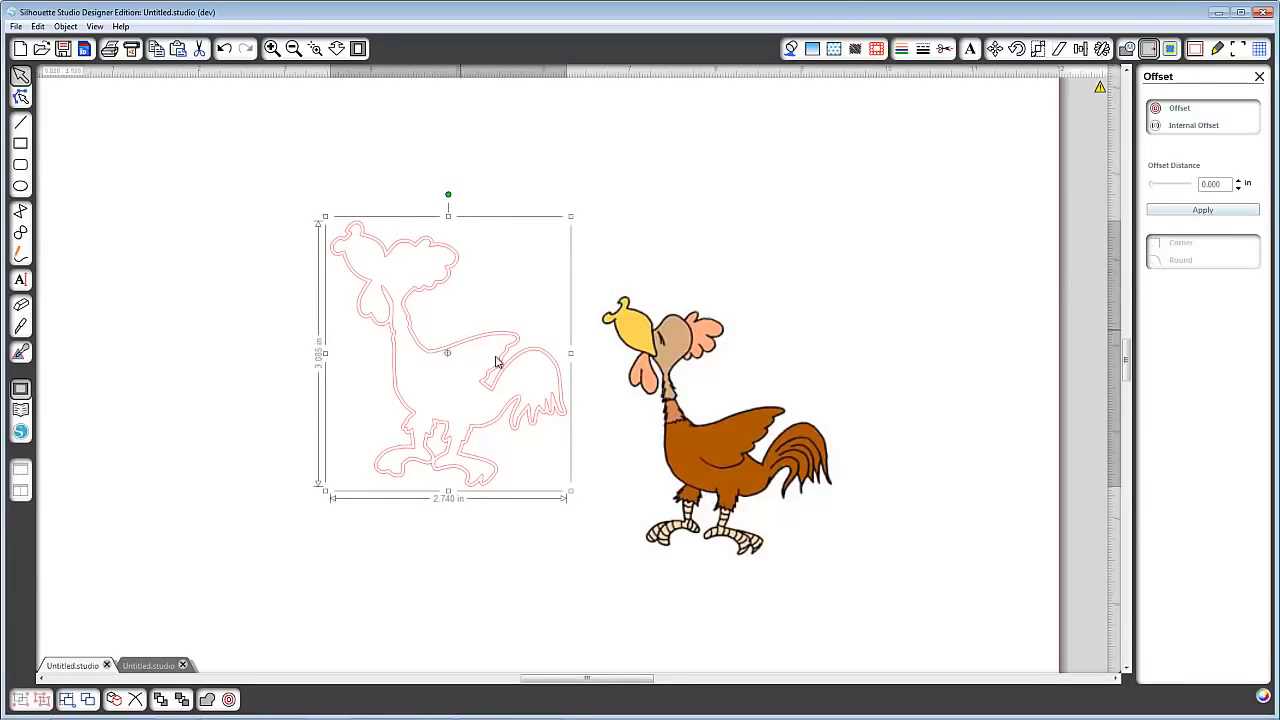
# Step: Move the original outline out of the offset outline and place the rooster picture inside the offset
pyautogui.moveTo(486, 346); pyautogui.dragTo(925, 267)
pyautogui.moveTo(724, 431); pyautogui.dragTo(456, 357)
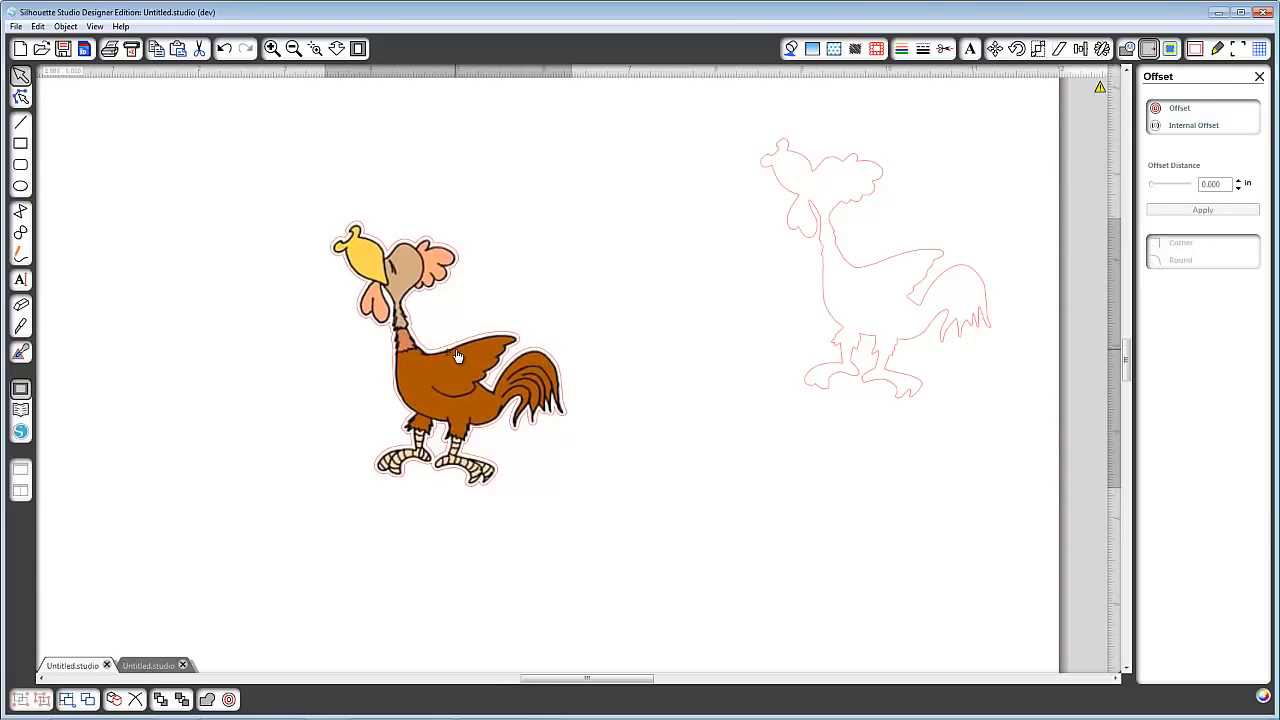
pyautogui.click(886, 402)
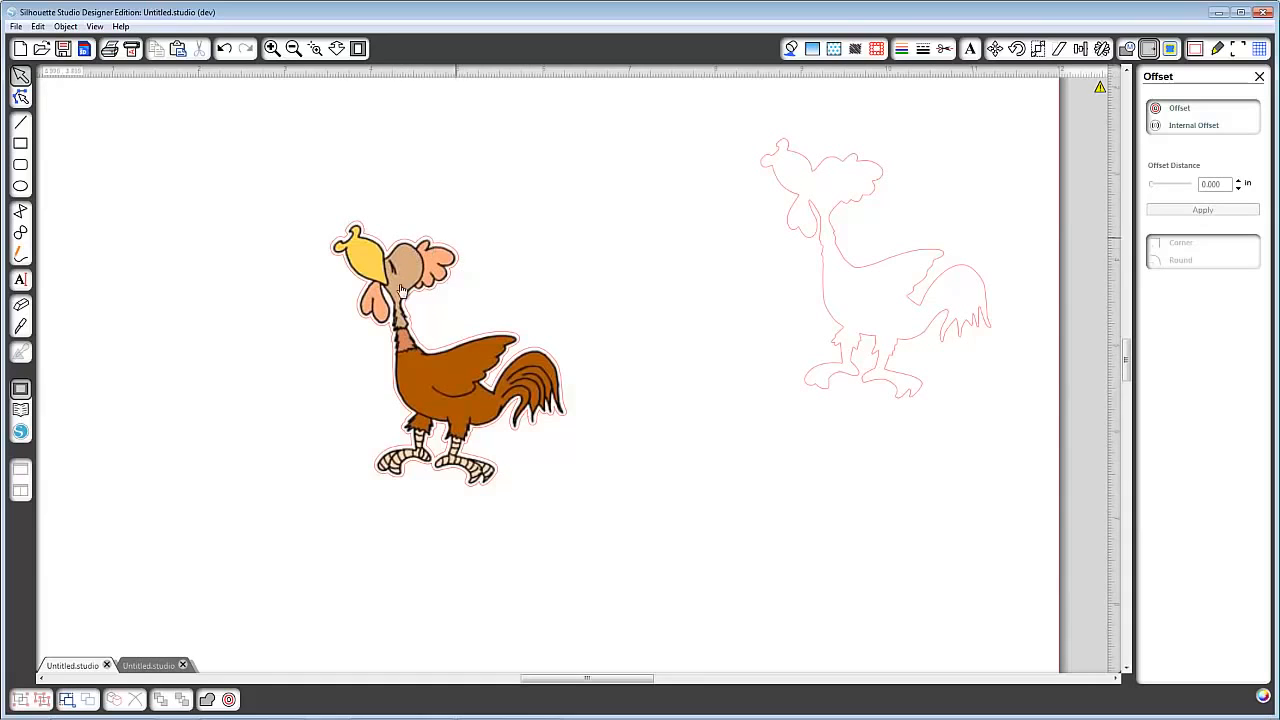
# Step: Move the rooster picture out of the offset outline and delete both the original and the offset outlines
pyautogui.moveTo(452, 358); pyautogui.dragTo(782, 483)
pyautogui.click(840, 332)
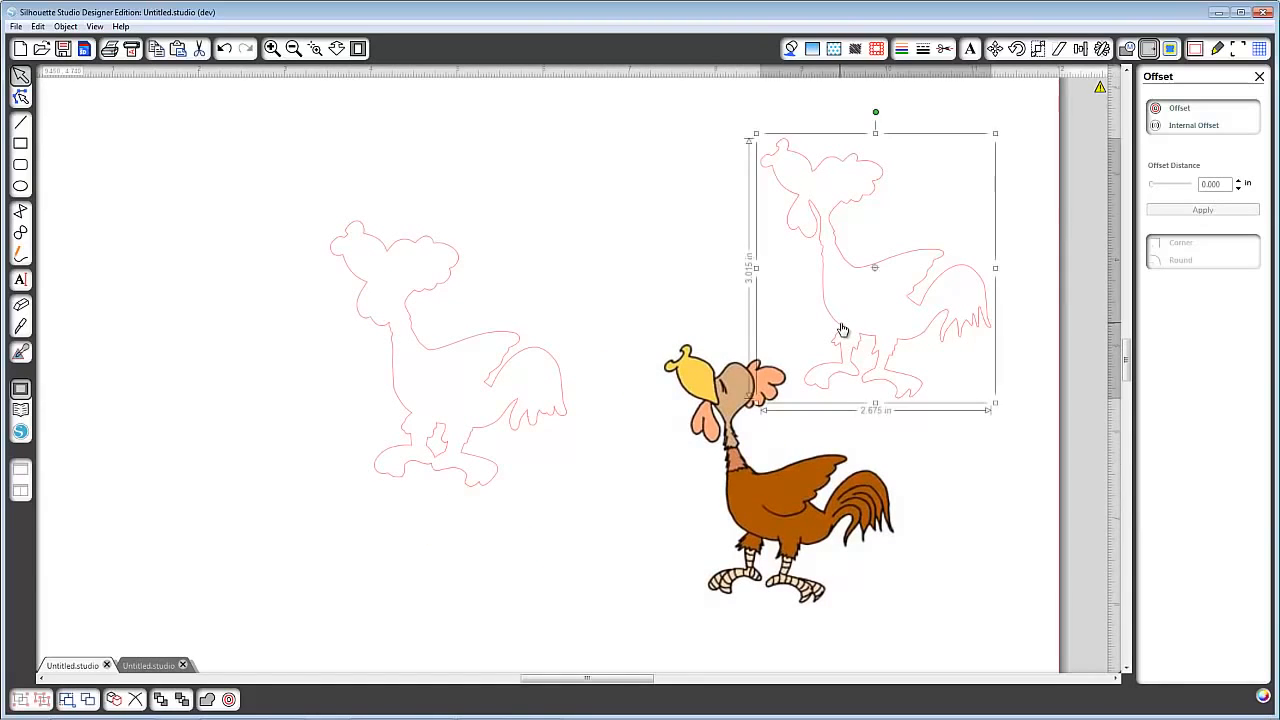
pyautogui.press('Delete')
pyautogui.click(477, 343)
pyautogui.press('Delete')
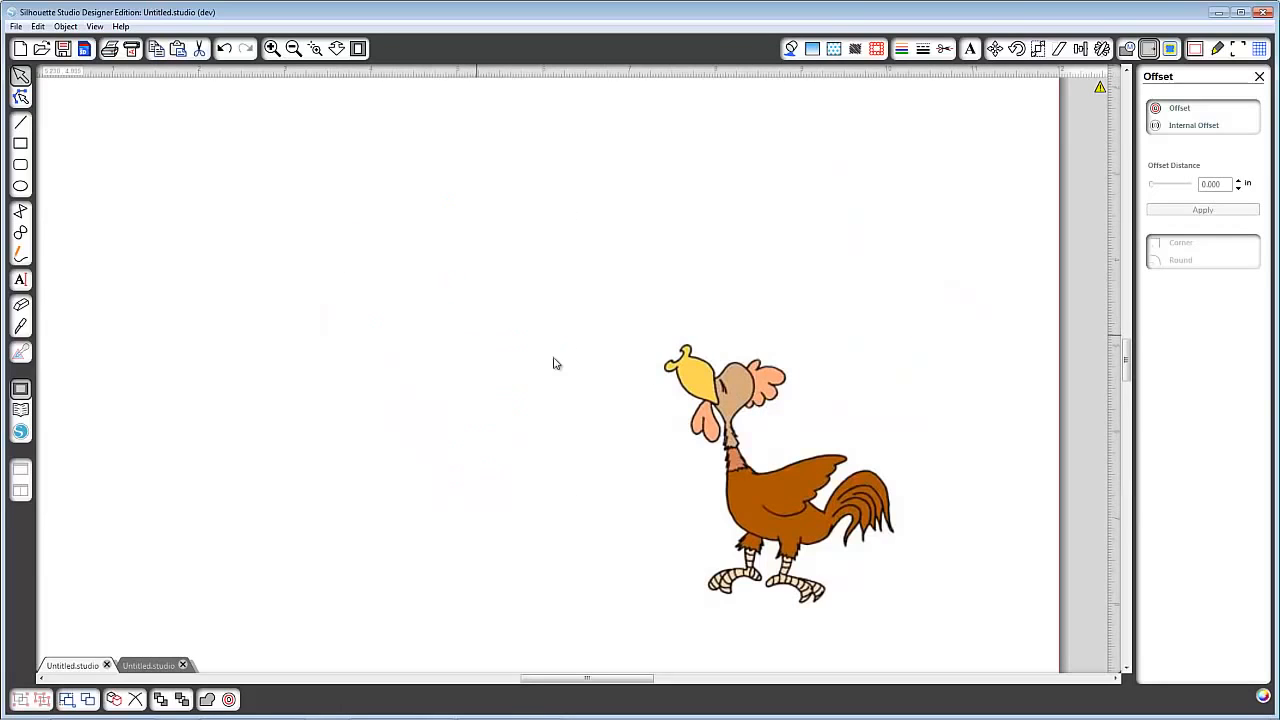
pyautogui.moveTo(795, 493); pyautogui.dragTo(585, 390)
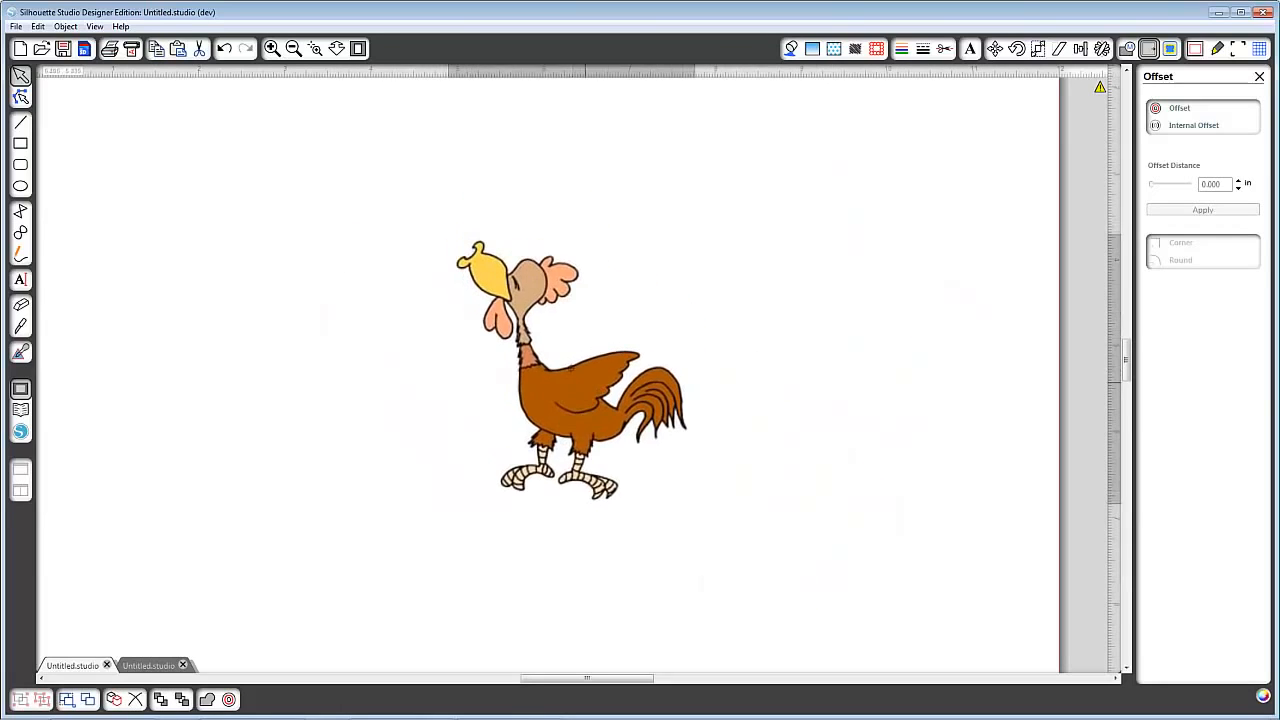
# Step: Select a trace area about 3.545 by 3.670 in around the rooster picture and turn off the high pass filter
pyautogui.click(1170, 49)
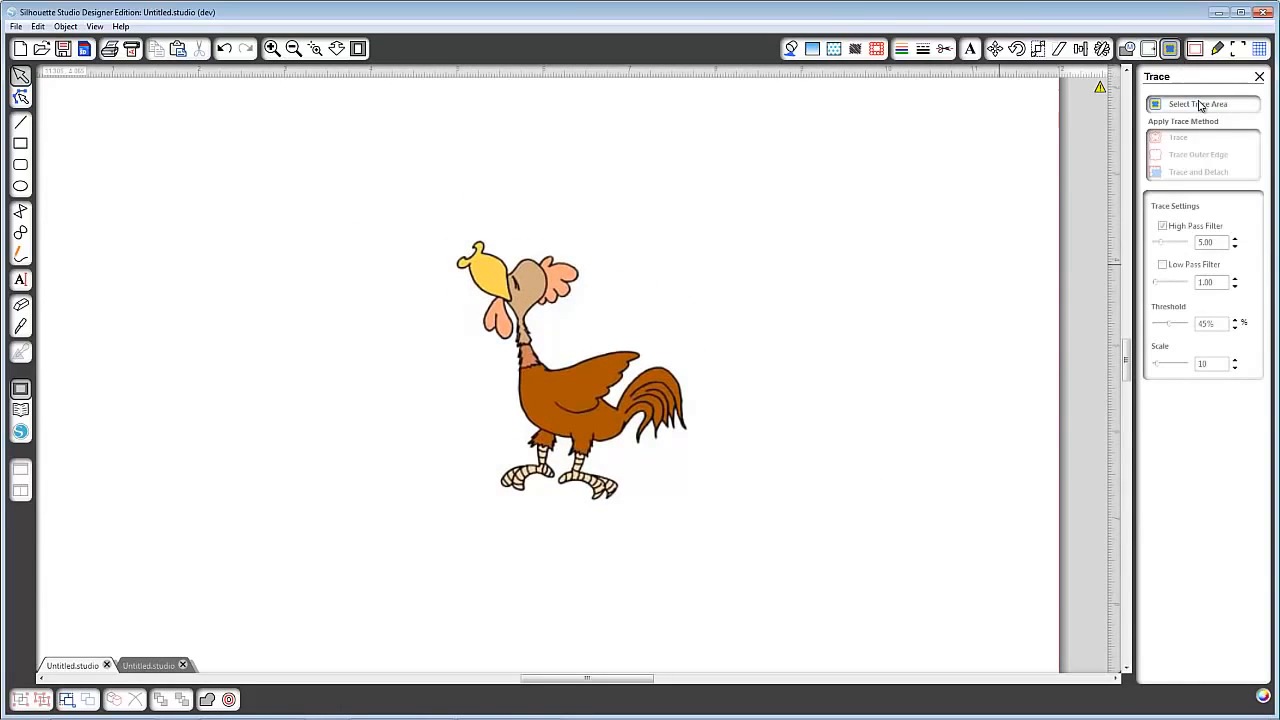
pyautogui.click(1202, 106)
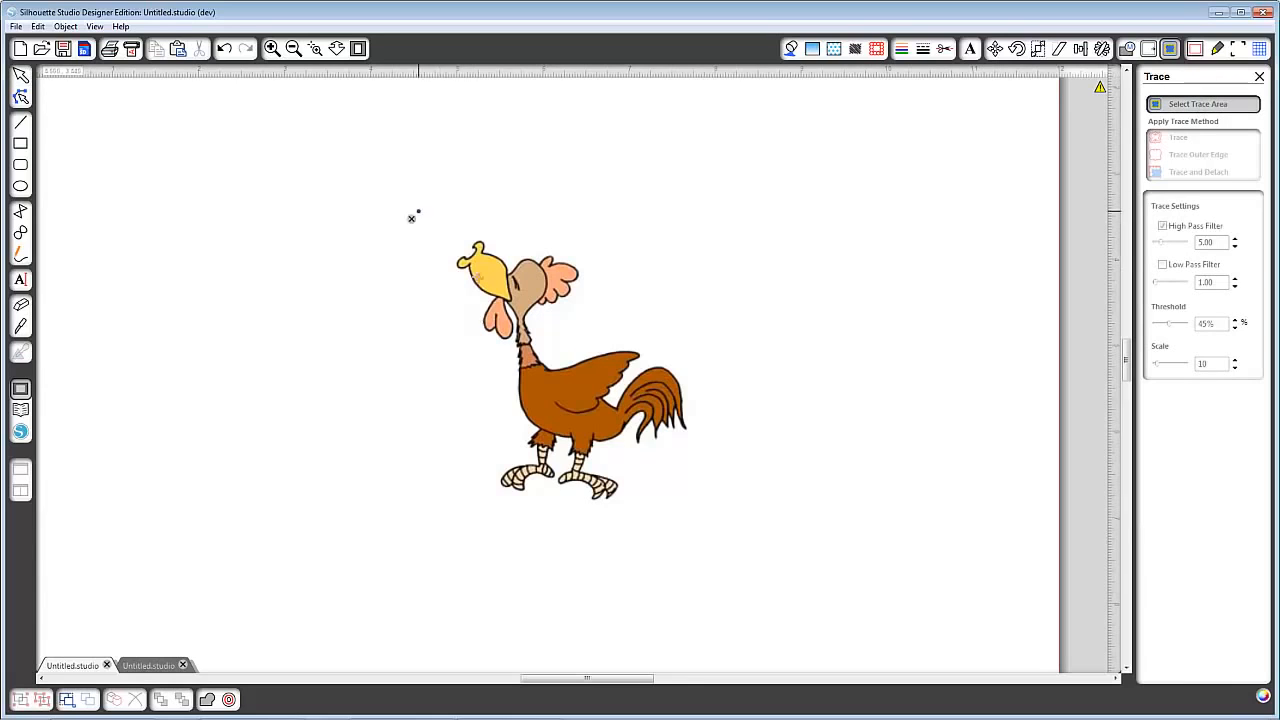
pyautogui.moveTo(418, 212); pyautogui.dragTo(612, 460)
pyautogui.moveTo(747, 526); pyautogui.dragTo(724, 527)
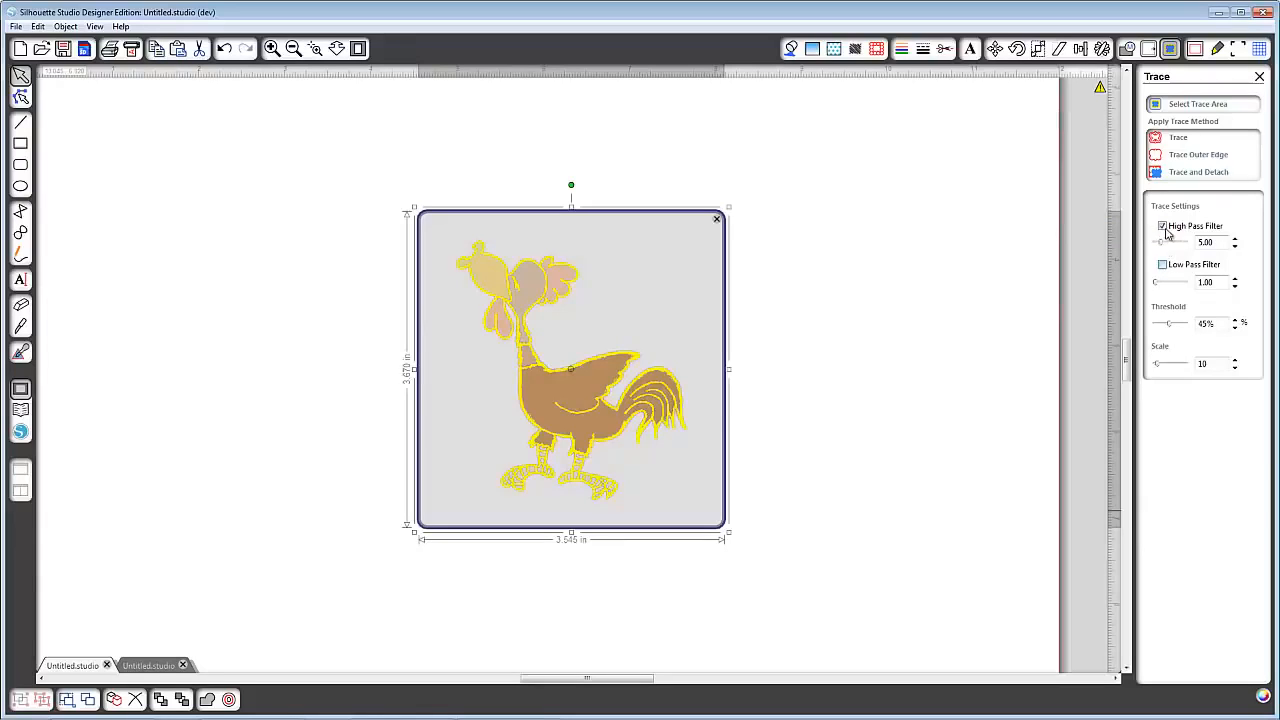
pyautogui.click(1164, 231)
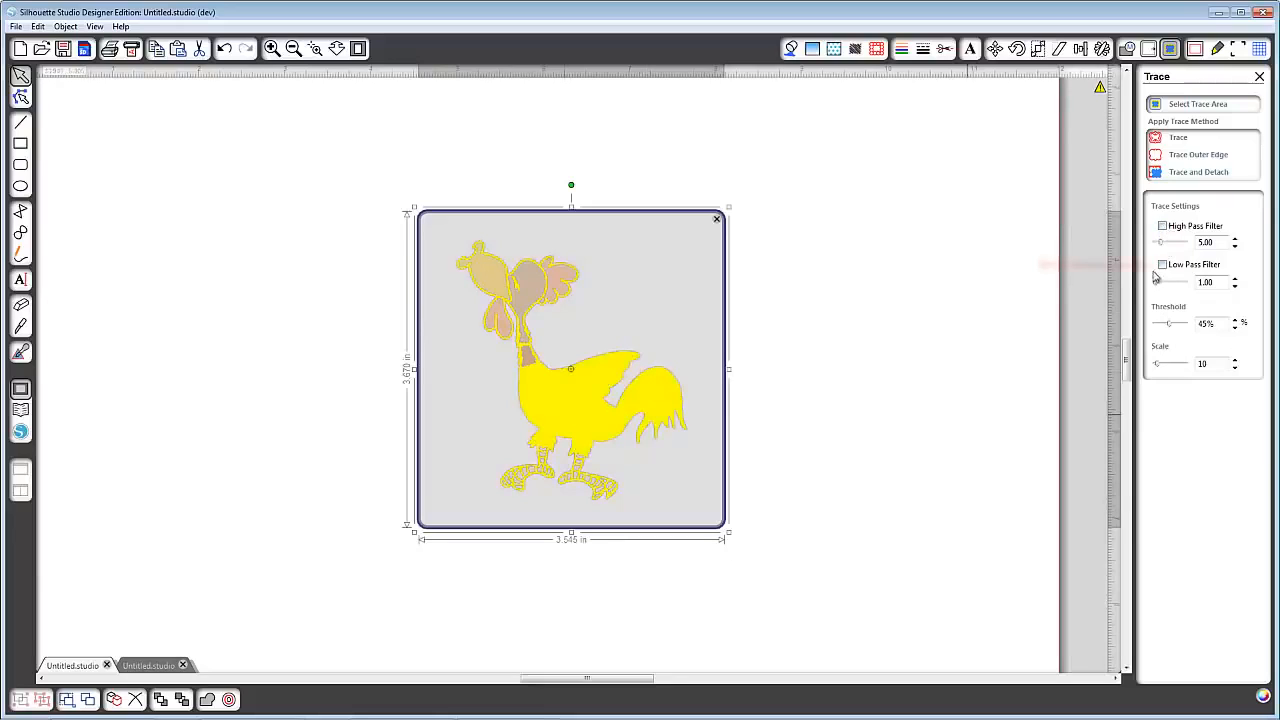
# Step: Try the low pass filter on the rooster trace at 25.00, and reduce it to 0.25 with the filter turned off
pyautogui.click(1163, 265)
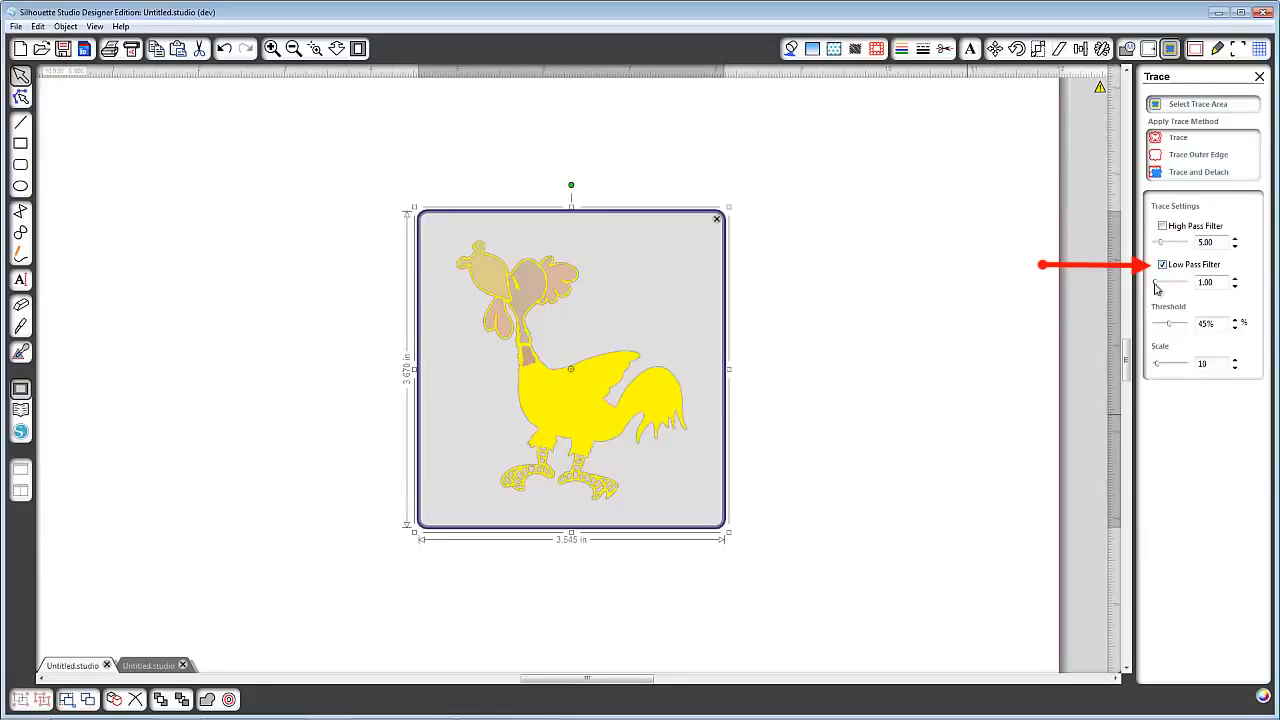
pyautogui.moveTo(1157, 288)
pyautogui.mouseDown()
pyautogui.moveTo(1184, 306)
pyautogui.moveTo(1217, 302)
pyautogui.mouseUp()
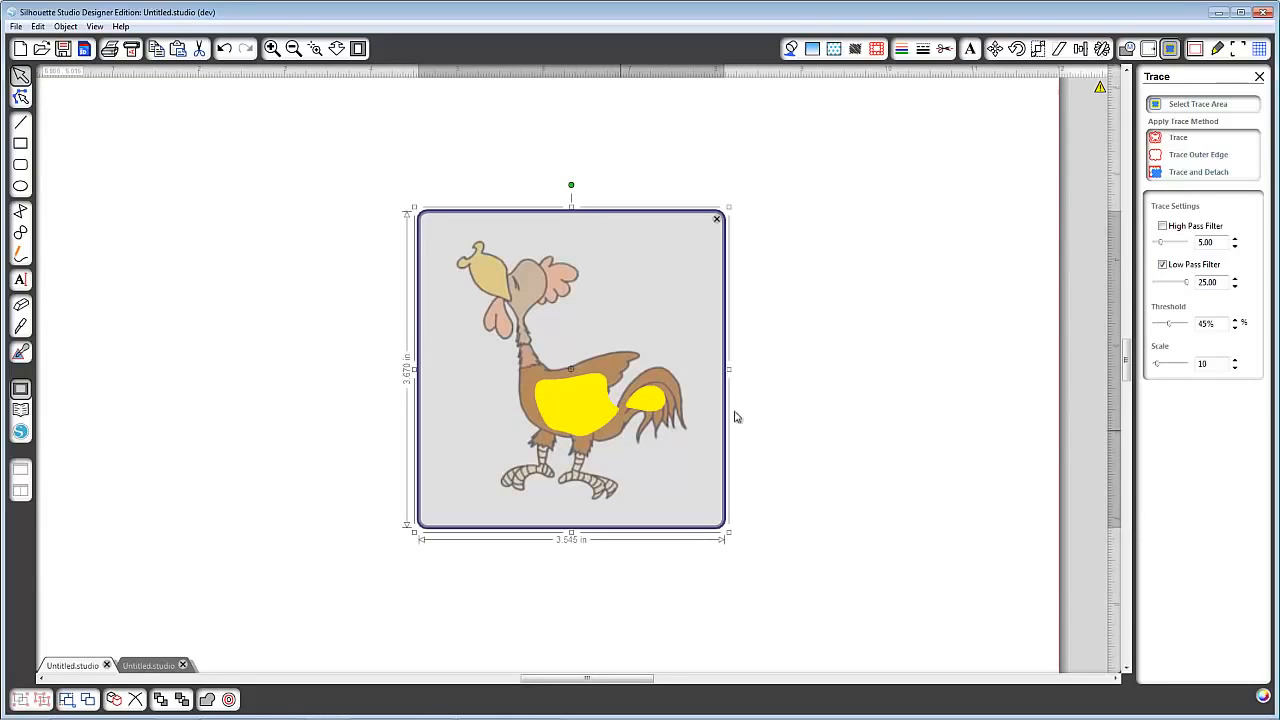
pyautogui.moveTo(1182, 288); pyautogui.dragTo(1153, 292)
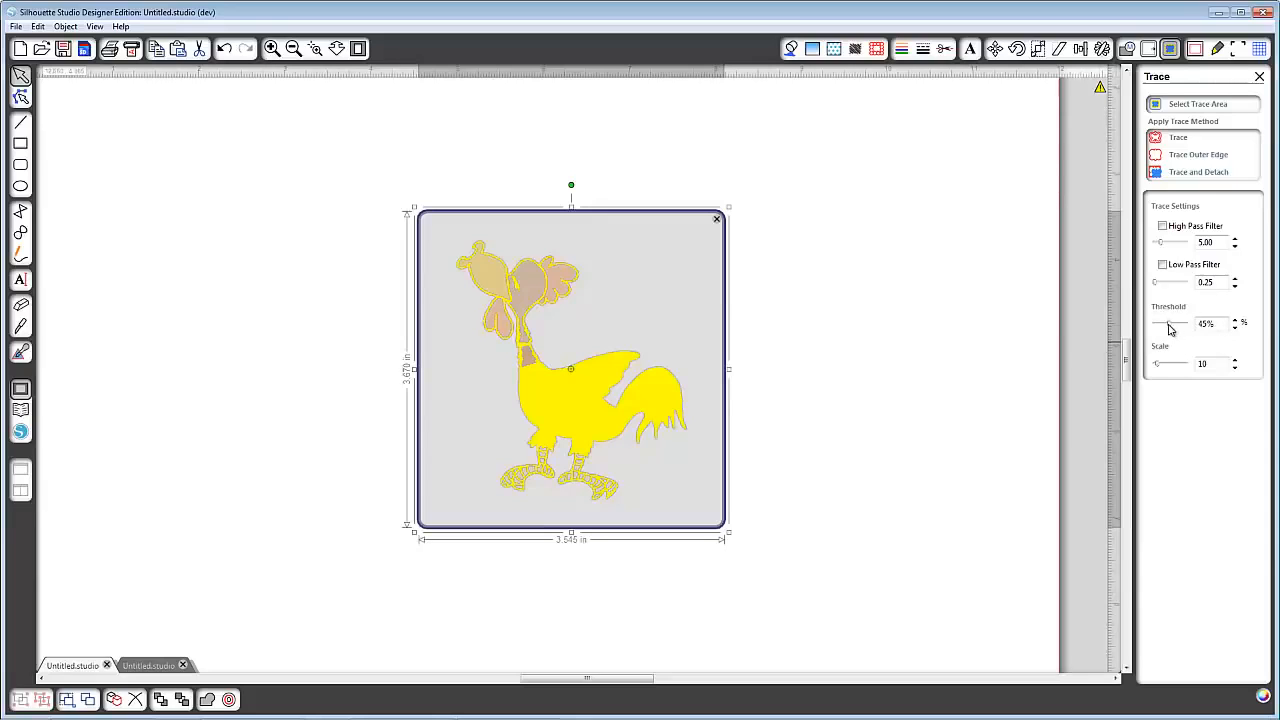
# Step: Raise the trace threshold gradually to 100%, and bring it back to 92% for a solid rooster silhouette
pyautogui.moveTo(1169, 330); pyautogui.dragTo(1166, 332)
pyautogui.click(1175, 325)
pyautogui.click(1176, 328)
pyautogui.click(1177, 328)
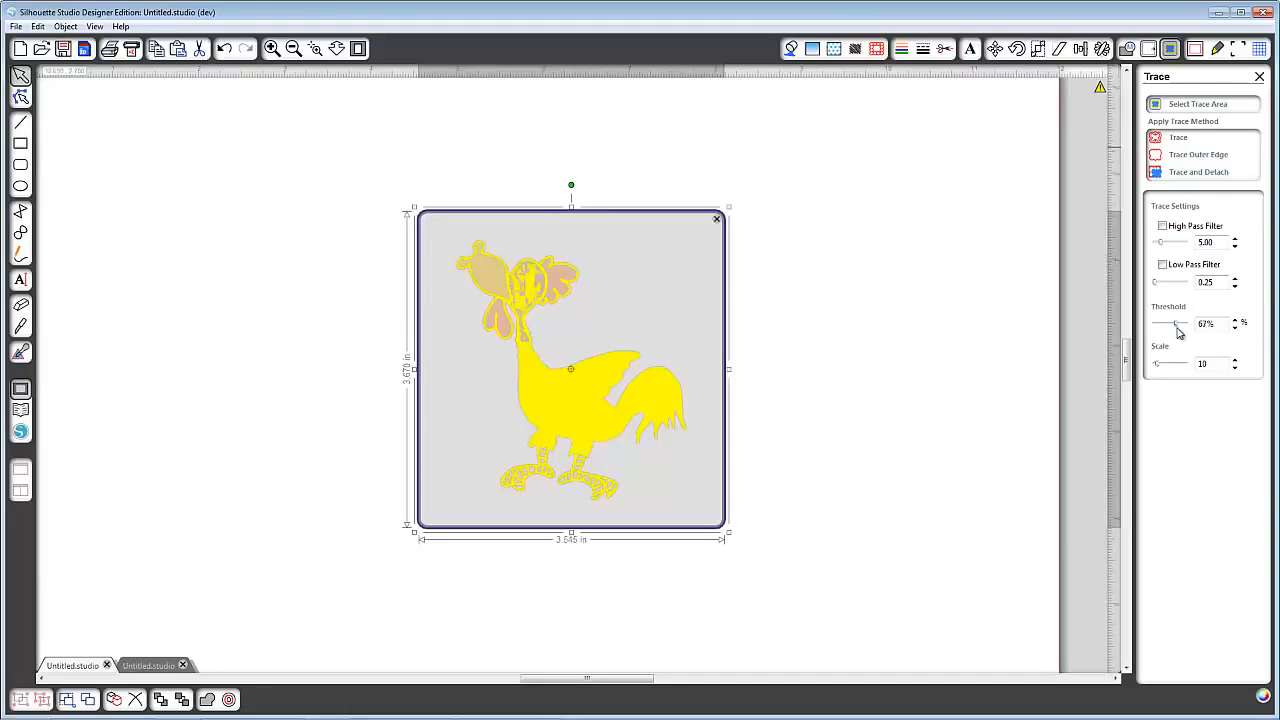
pyautogui.click(1178, 330)
pyautogui.click(1178, 330)
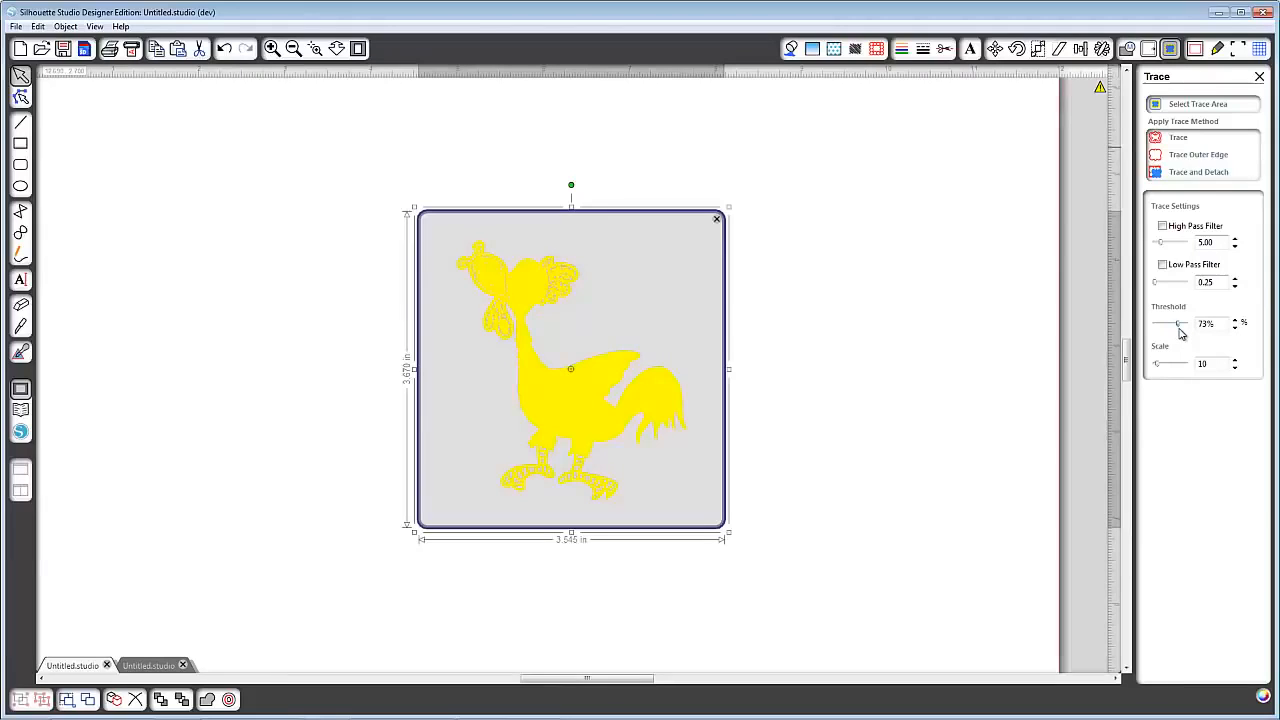
pyautogui.click(1180, 330)
pyautogui.moveTo(1181, 326); pyautogui.dragTo(1205, 341)
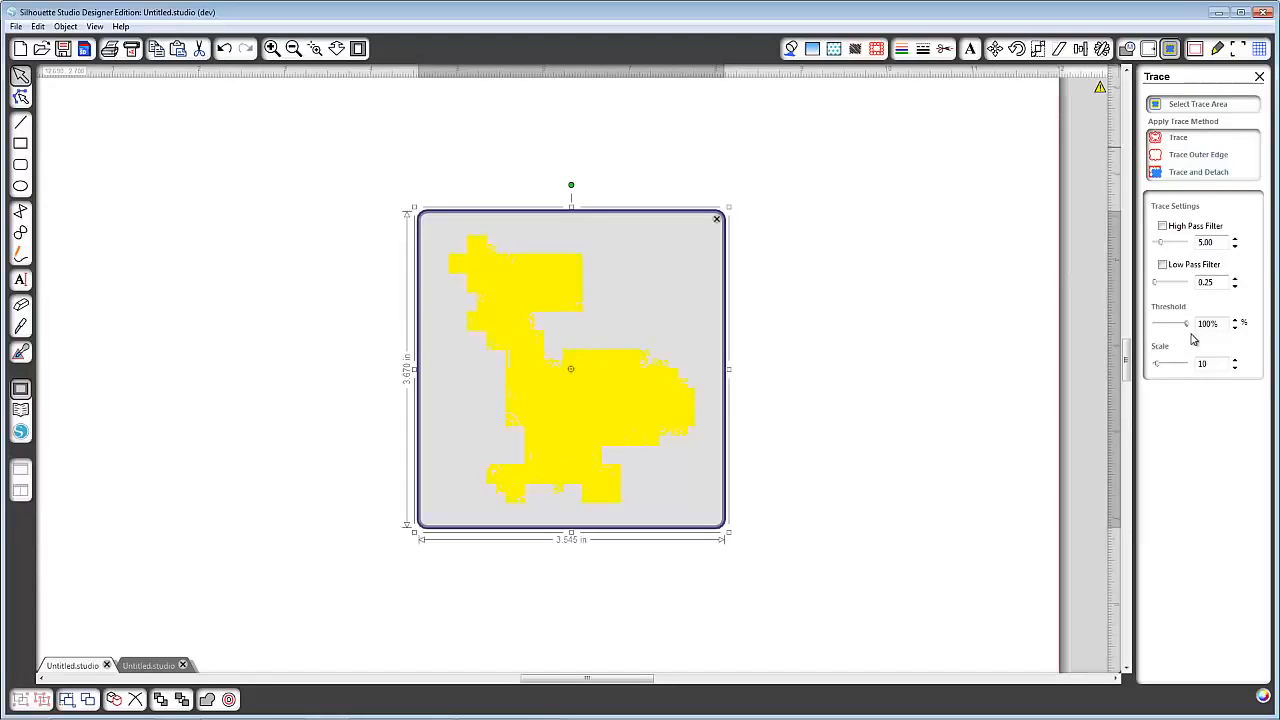
pyautogui.moveTo(1190, 338); pyautogui.dragTo(1187, 337)
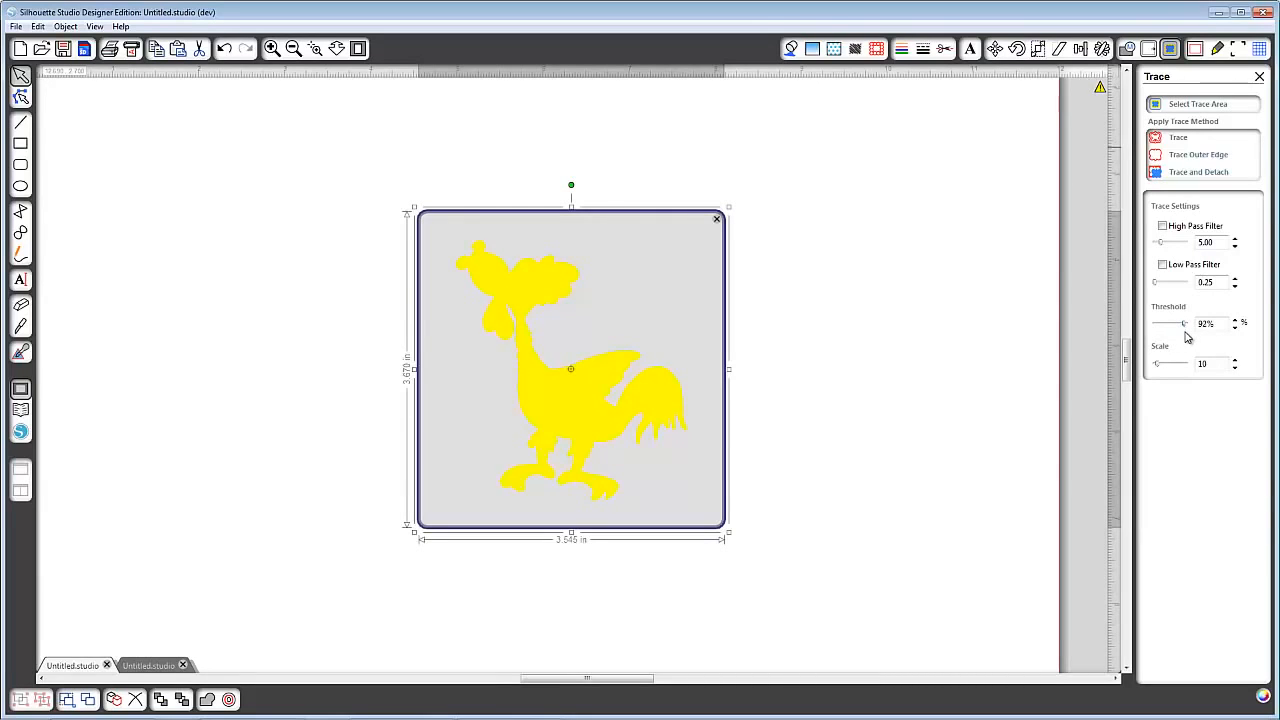
# Step: Trace the rooster with the standard Trace method, and move the picture off its outline and back over it
pyautogui.click(1180, 139)
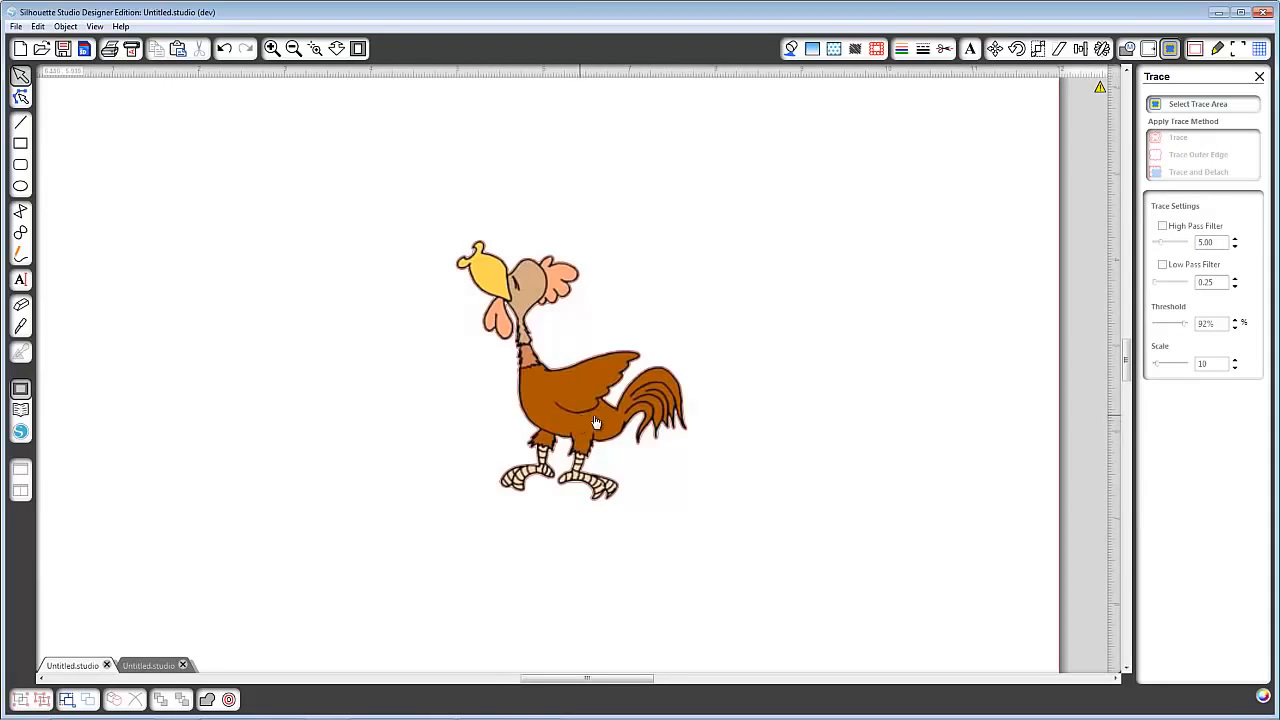
pyautogui.moveTo(595, 419); pyautogui.dragTo(932, 429)
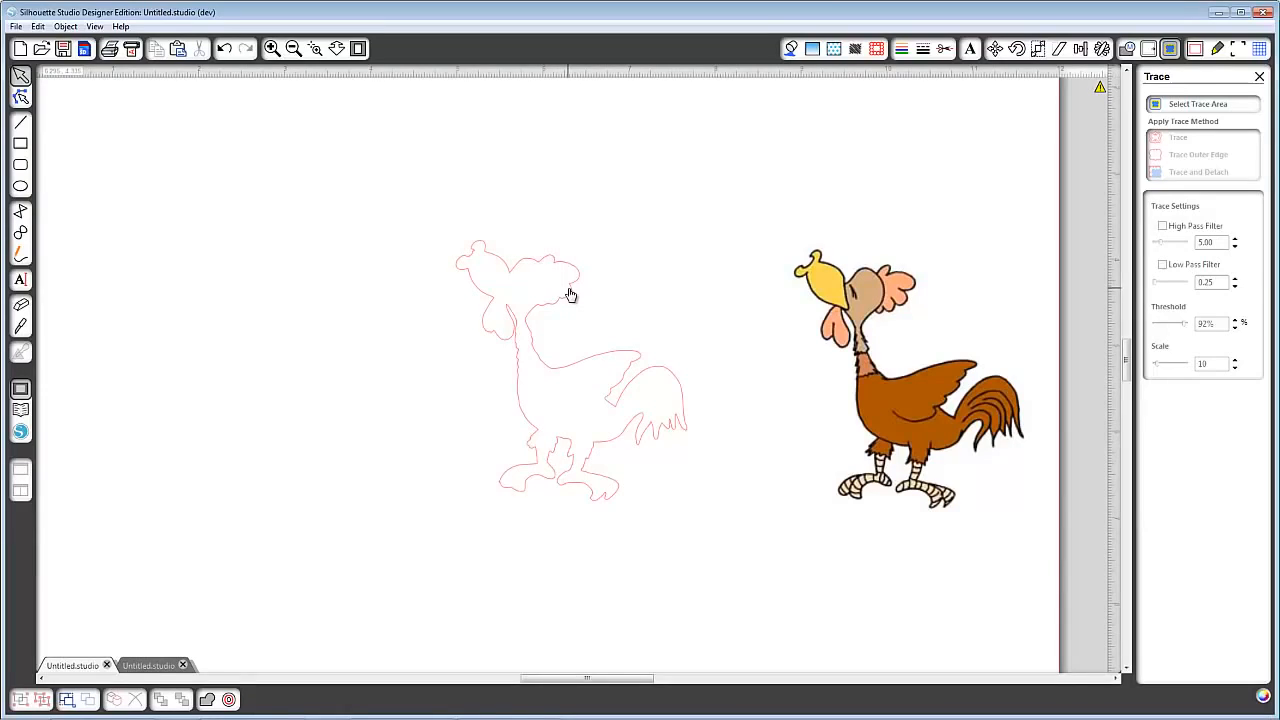
pyautogui.moveTo(960, 405)
pyautogui.mouseDown()
pyautogui.moveTo(745, 425)
pyautogui.moveTo(688, 400)
pyautogui.moveTo(623, 399)
pyautogui.mouseUp()
pyautogui.click(700, 410)
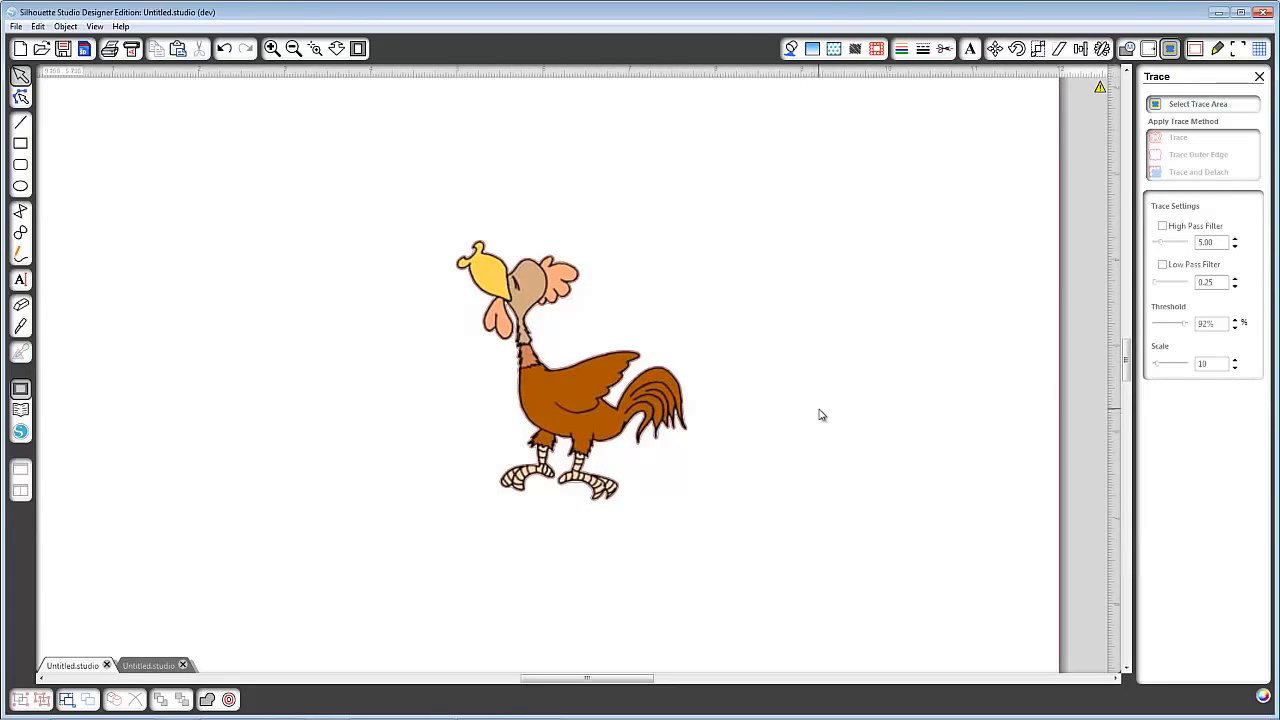
# Step: Shift the rooster picture slightly and delete the traced outline around it
pyautogui.moveTo(606, 432); pyautogui.dragTo(604, 432)
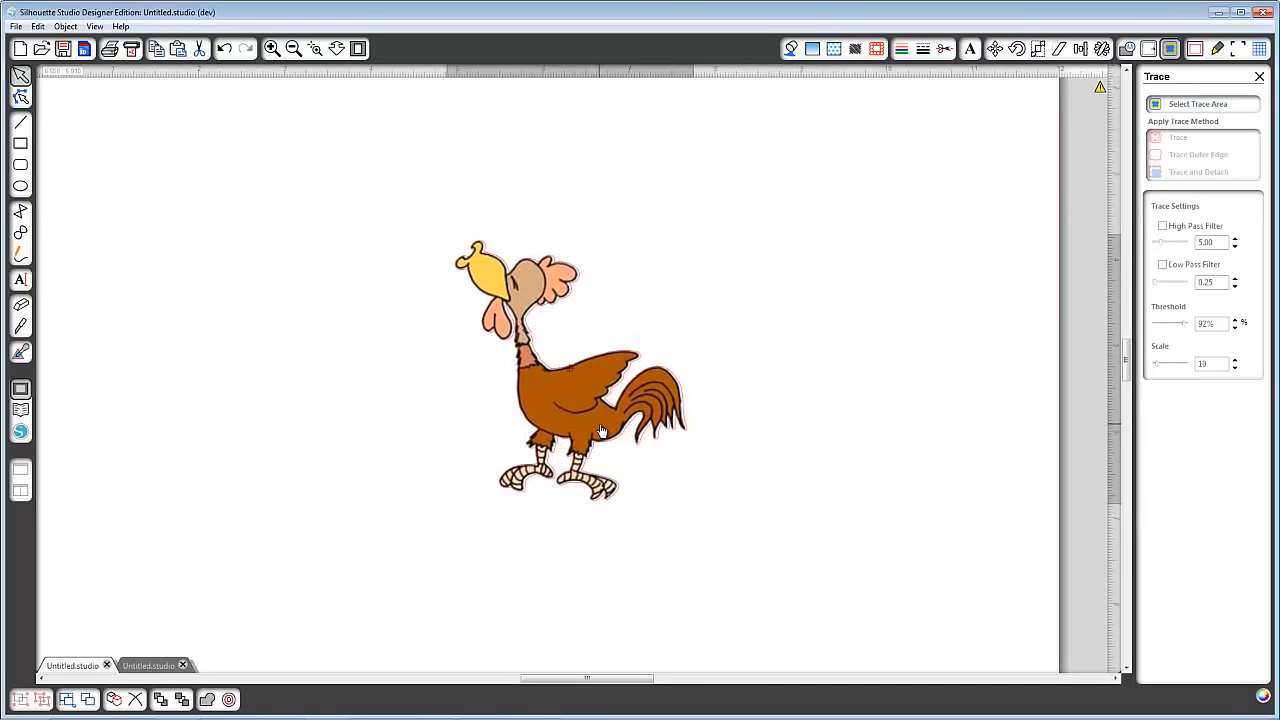
pyautogui.click(679, 392)
pyautogui.press('Delete')
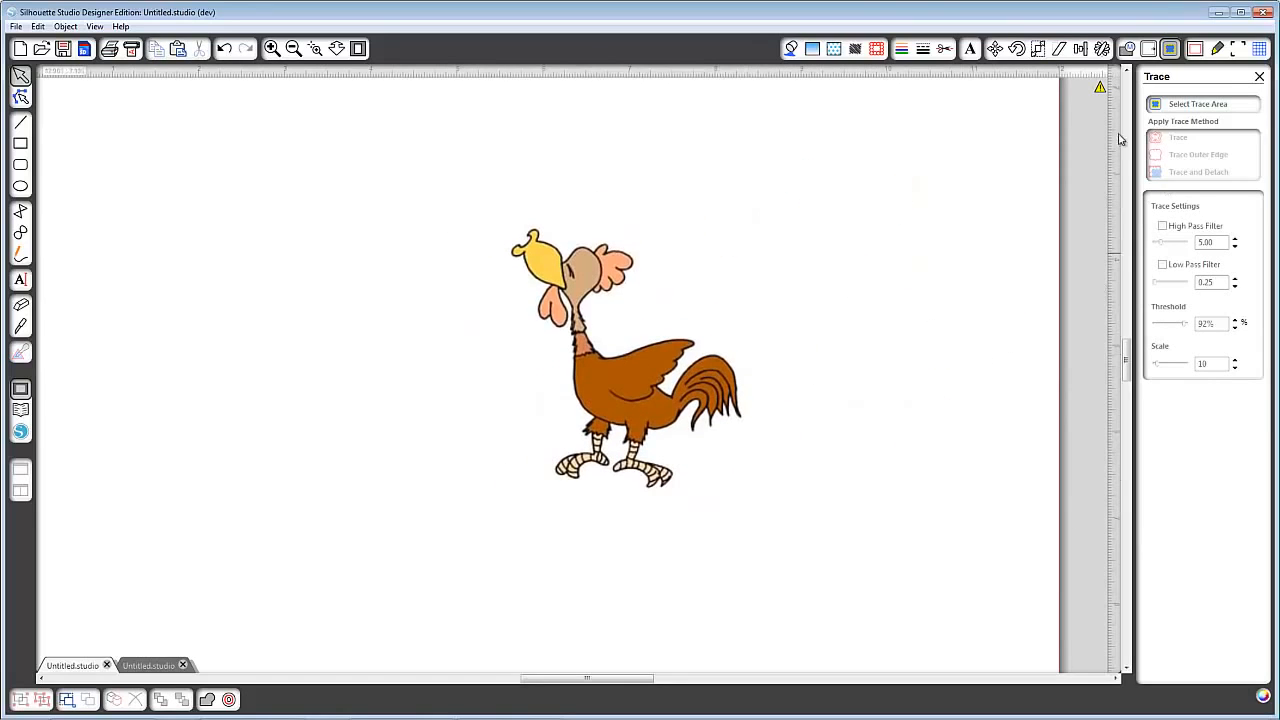
# Step: Select a new trace area about 3.610 by 3.460 in around the rooster for a close-up of the trace preview
pyautogui.click(1160, 108)
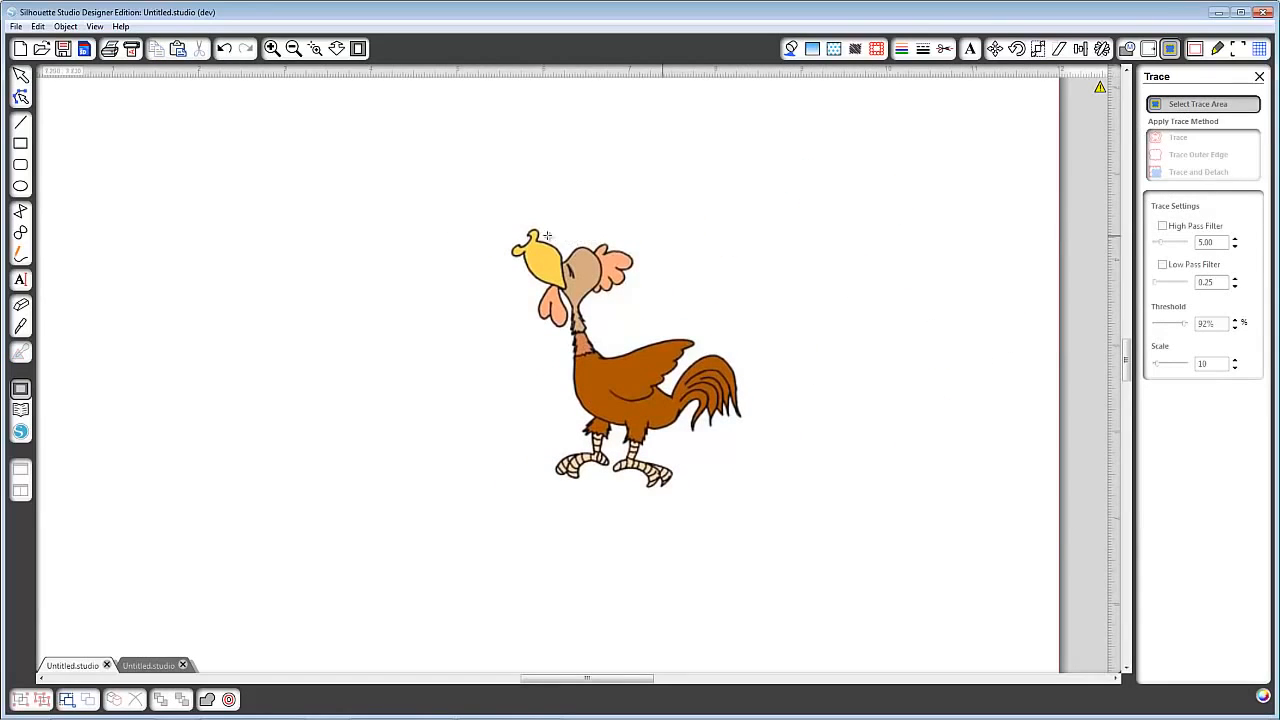
pyautogui.moveTo(452, 204)
pyautogui.mouseDown()
pyautogui.moveTo(757, 508)
pyautogui.moveTo(768, 503)
pyautogui.mouseUp()
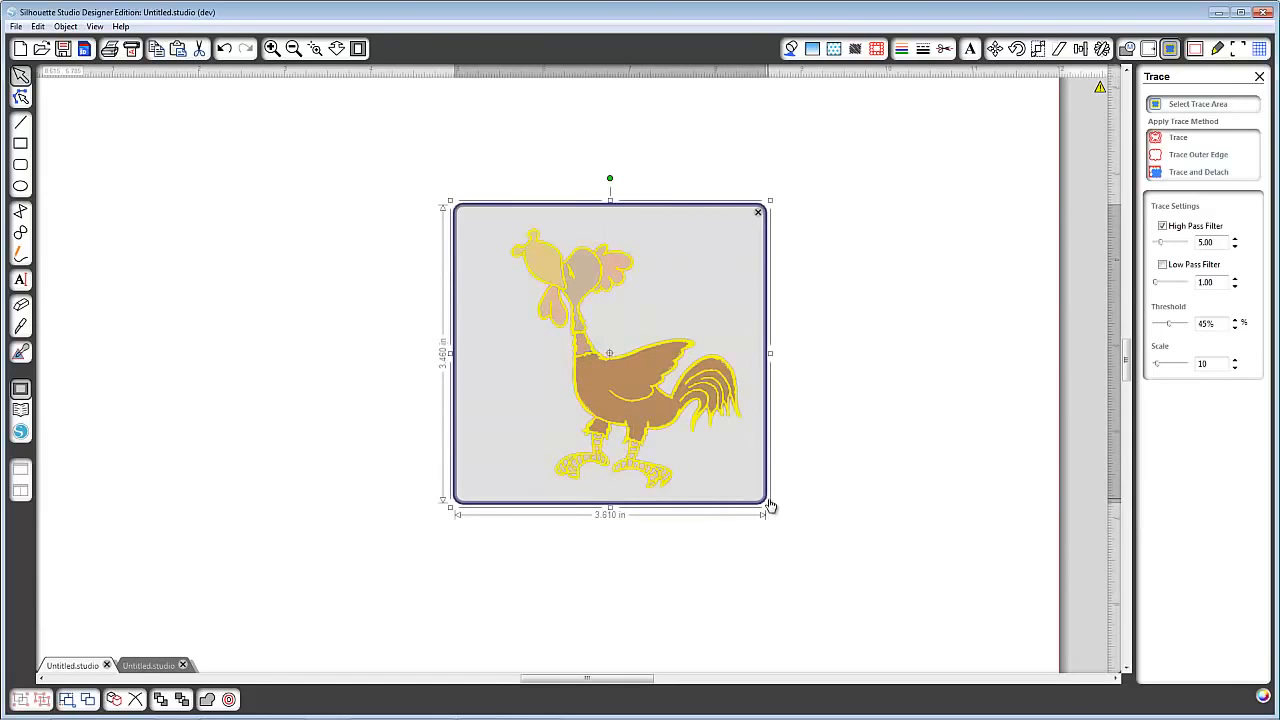
pyautogui.click(315, 48)
pyautogui.moveTo(457, 185); pyautogui.dragTo(772, 490)
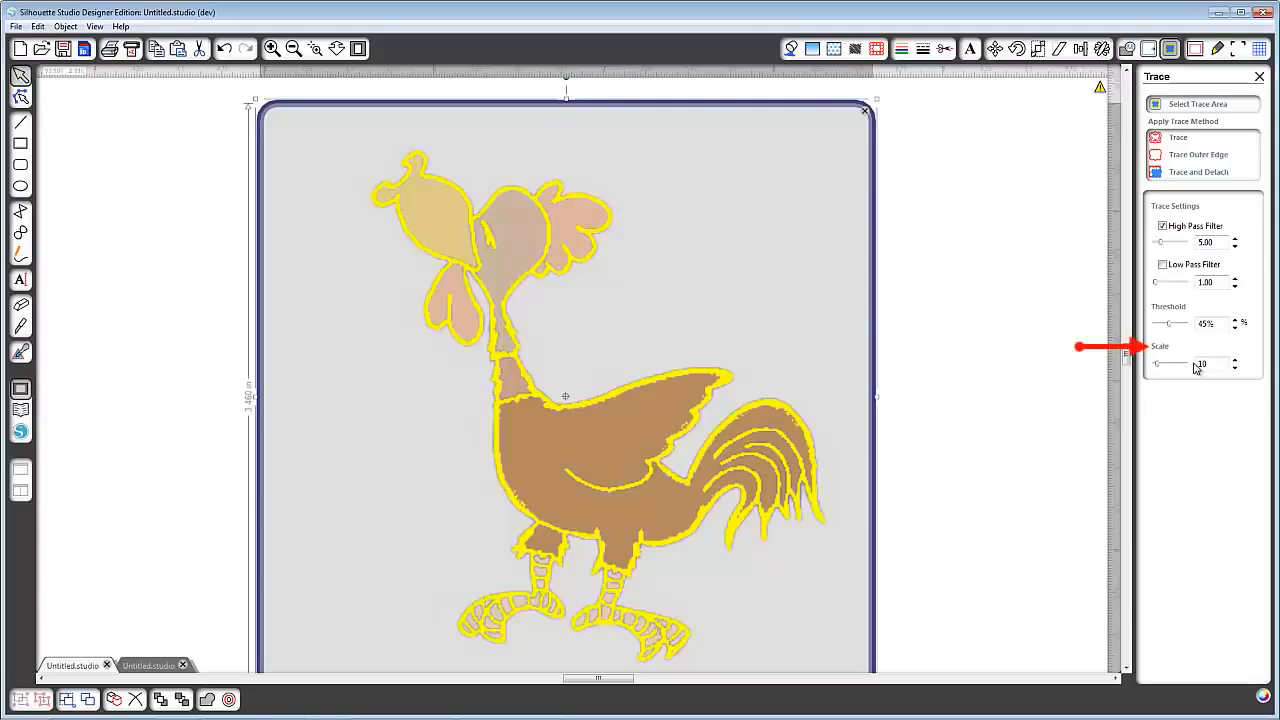
# Step: Try the trace scale at 31 and at 4, and return it to 10
pyautogui.moveTo(1157, 366); pyautogui.dragTo(1166, 368)
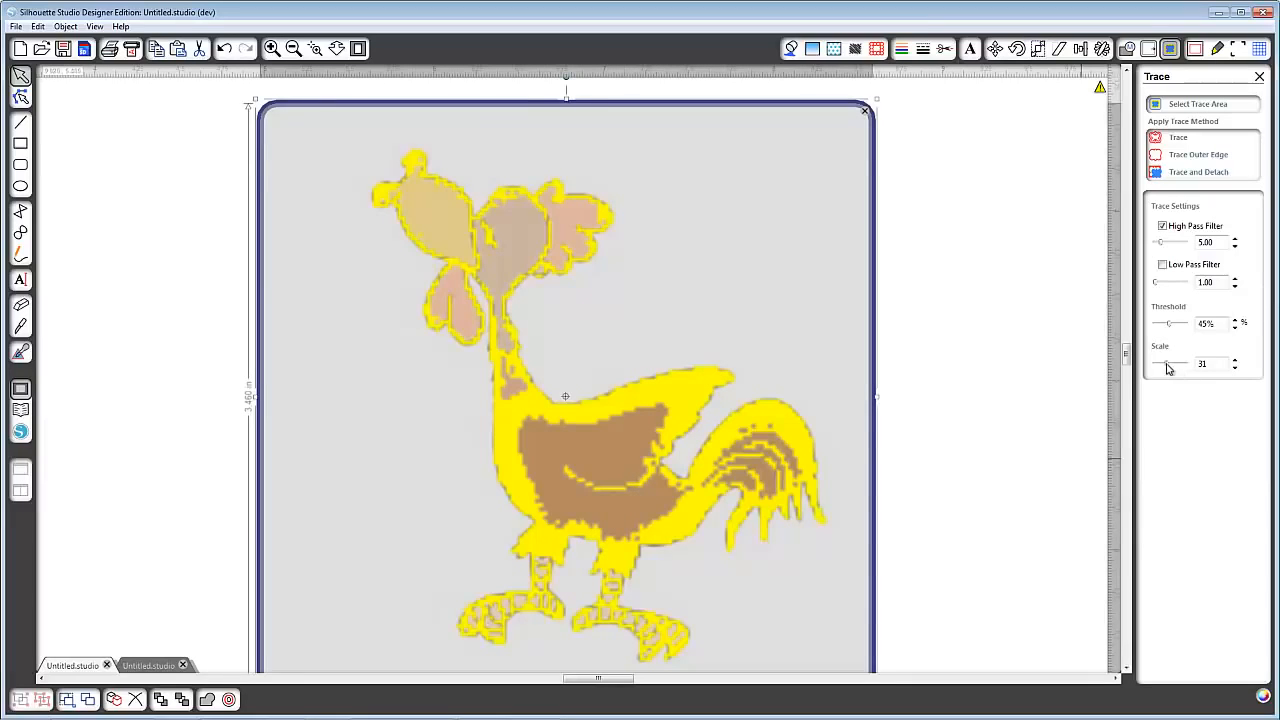
pyautogui.moveTo(1167, 368)
pyautogui.mouseDown()
pyautogui.moveTo(1181, 370)
pyautogui.moveTo(1155, 369)
pyautogui.mouseUp()
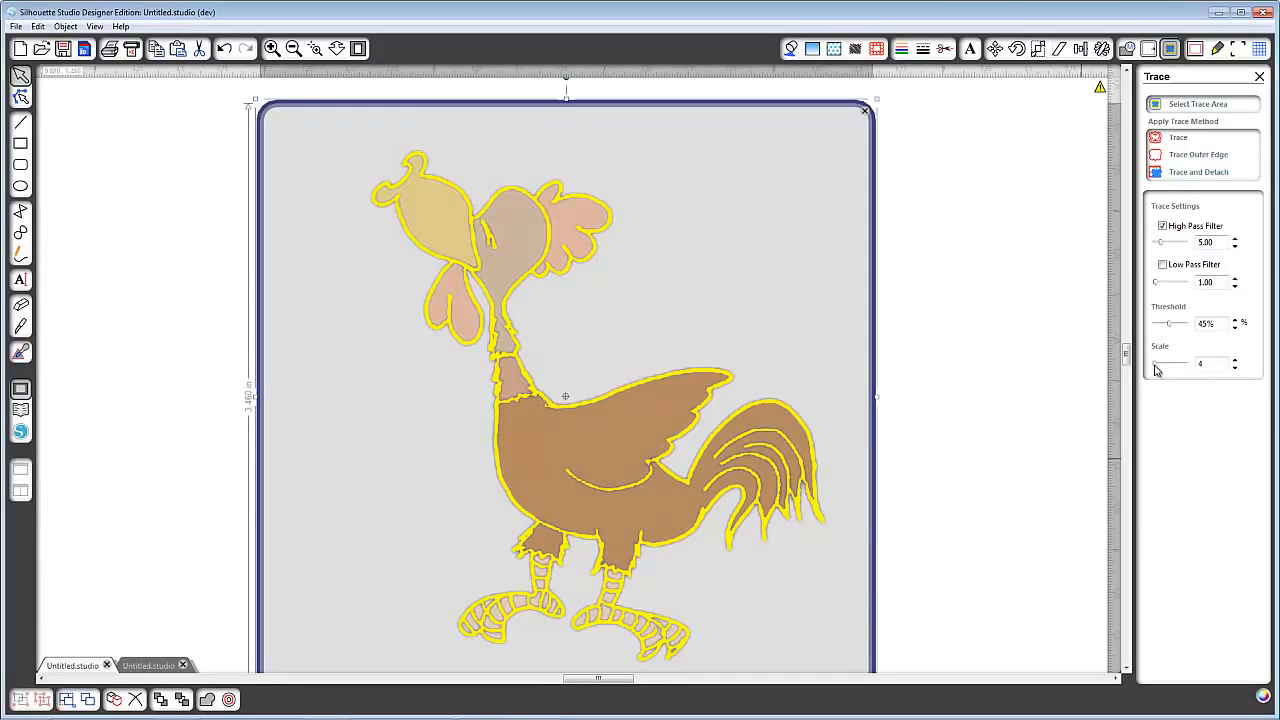
pyautogui.moveTo(1153, 370); pyautogui.dragTo(1156, 374)
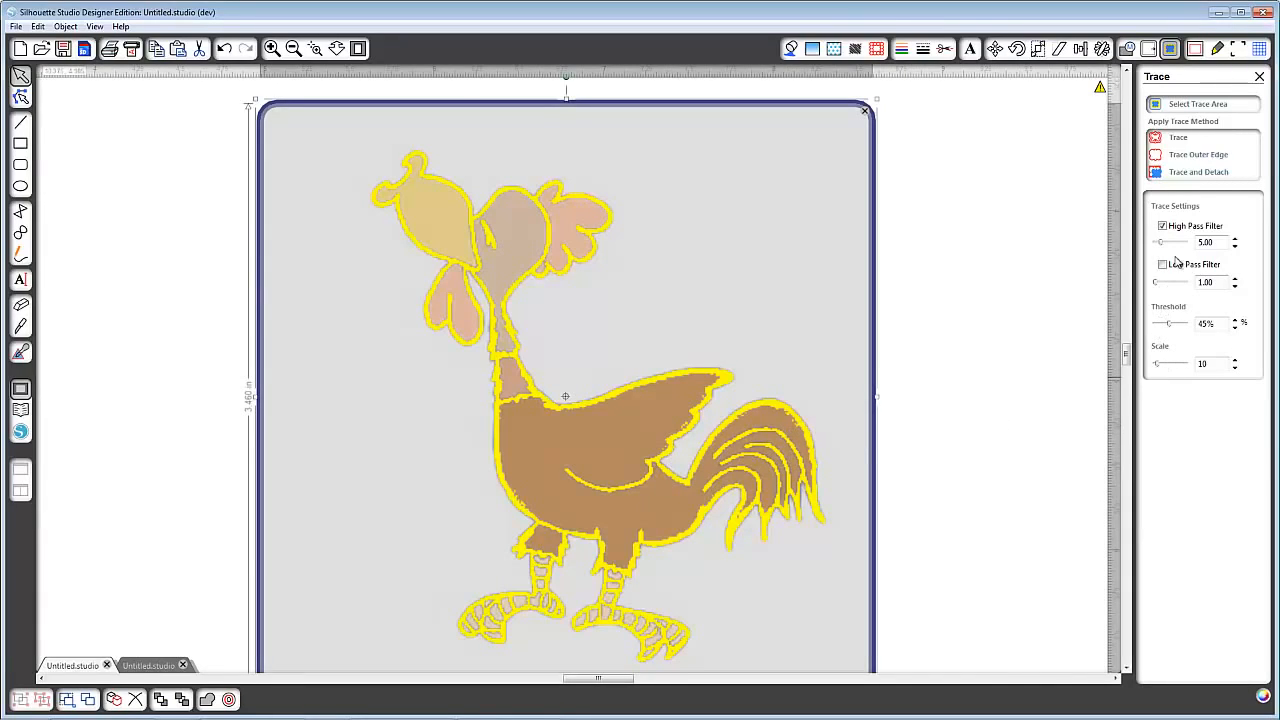
# Step: Turn off the high pass filter and set the trace threshold to 90% for the whole rooster
pyautogui.click(1163, 227)
pyautogui.moveTo(1168, 324); pyautogui.dragTo(1186, 333)
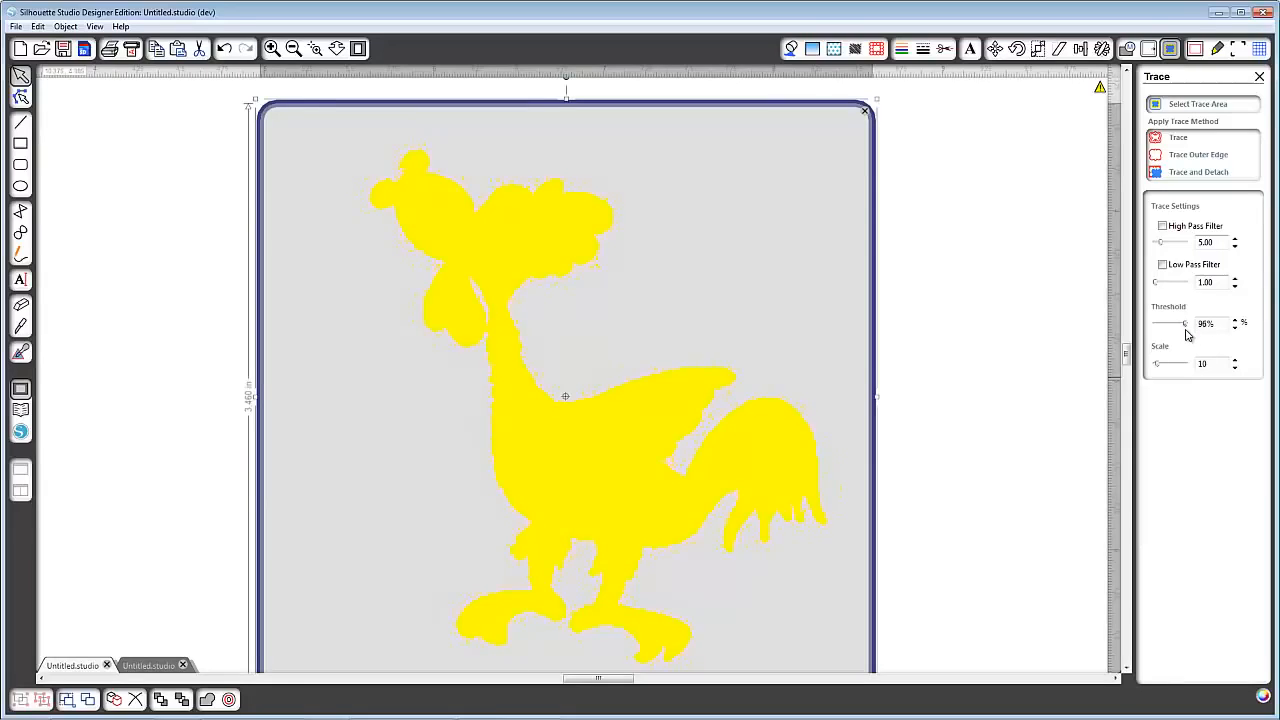
pyautogui.moveTo(1185, 335); pyautogui.dragTo(1184, 335)
# Step: Trace and detach the rooster from its background, and move the leftover background piece off the page below the color photo
pyautogui.click(358, 48)
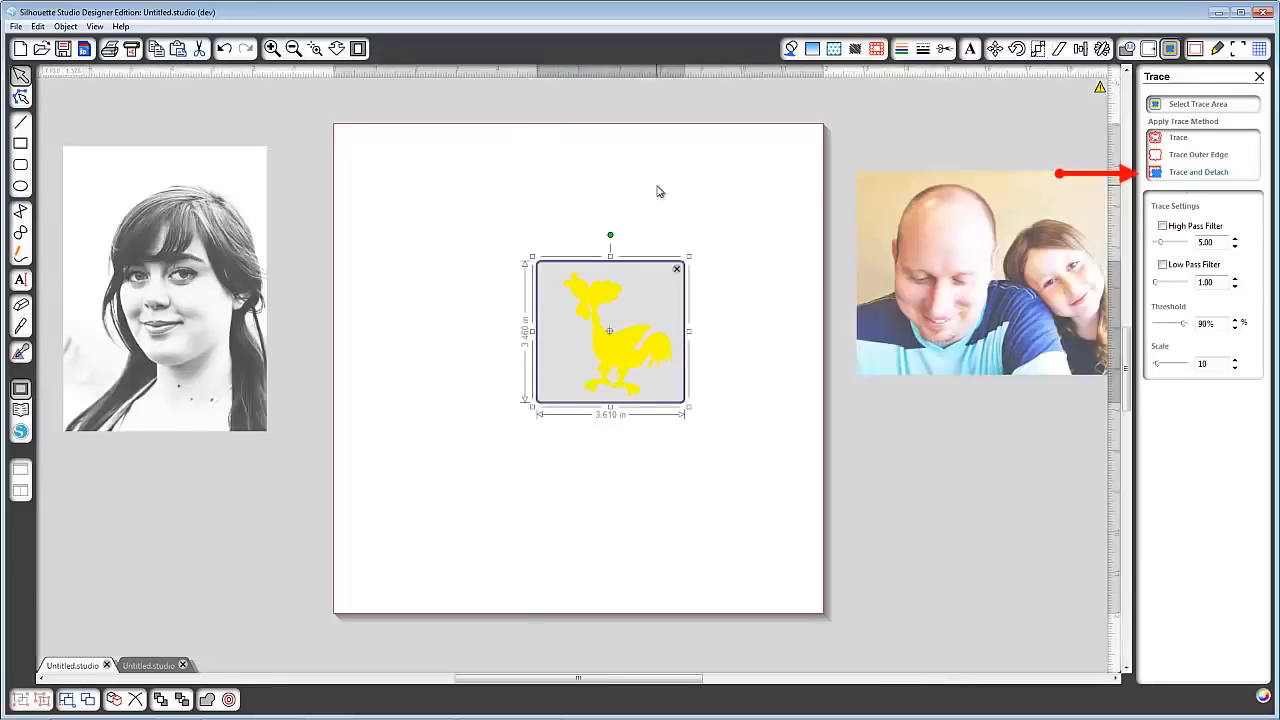
pyautogui.click(1199, 175)
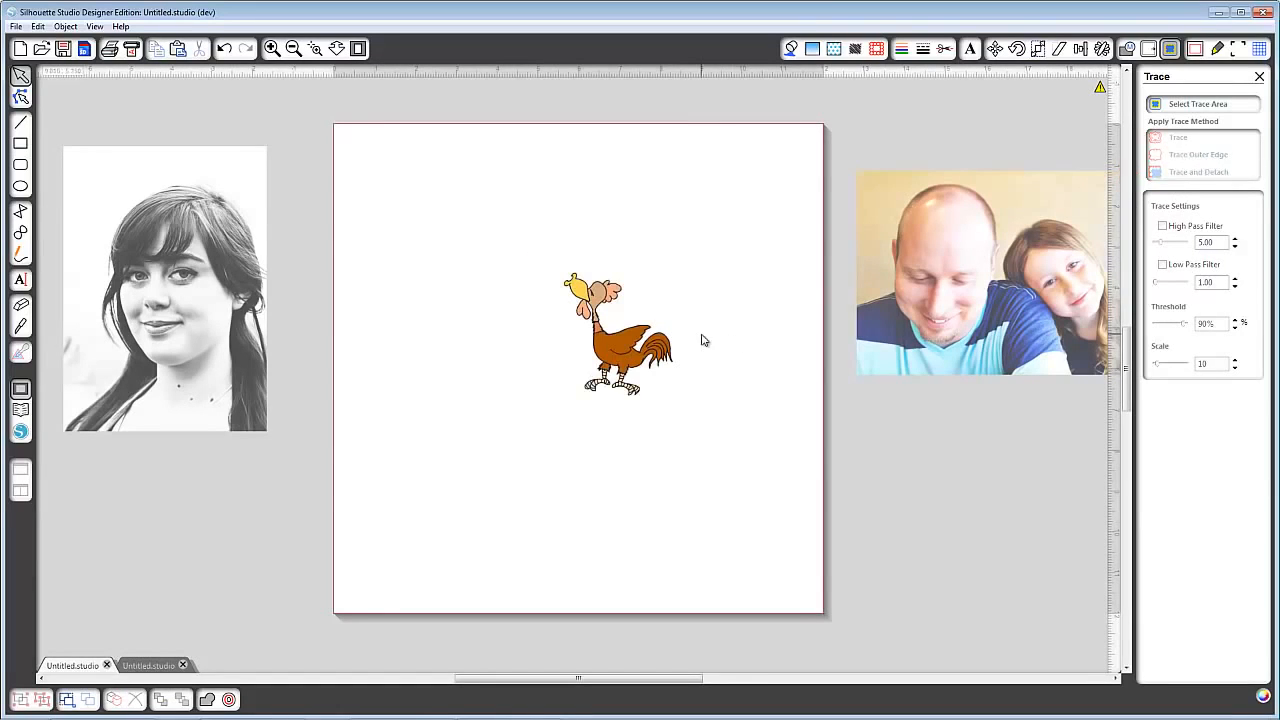
pyautogui.moveTo(621, 348); pyautogui.dragTo(723, 268)
pyautogui.moveTo(498, 216)
pyautogui.mouseDown()
pyautogui.moveTo(494, 283)
pyautogui.moveTo(620, 370)
pyautogui.moveTo(573, 437)
pyautogui.moveTo(576, 505)
pyautogui.mouseUp()
pyautogui.click(600, 428)
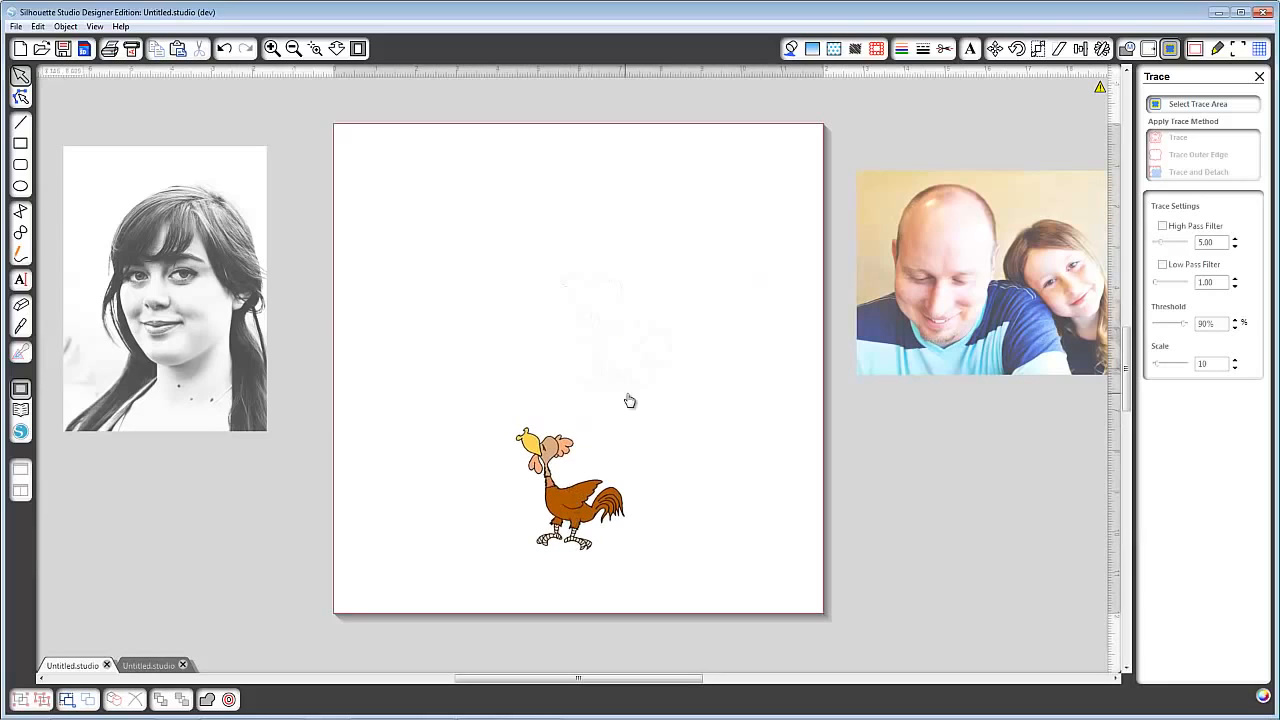
pyautogui.moveTo(609, 400); pyautogui.dragTo(965, 535)
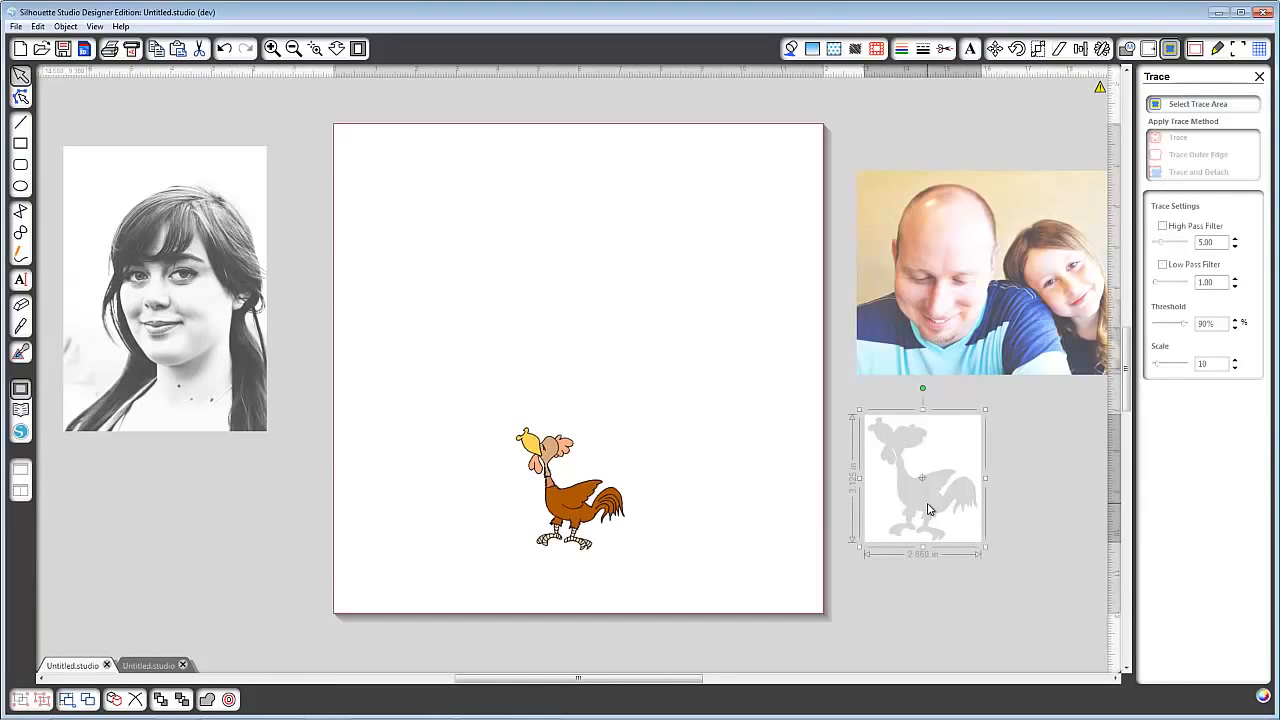
# Step: Place the leftover background piece beside the rooster on the page and set its cut style to Cut
pyautogui.moveTo(568, 502)
pyautogui.mouseDown()
pyautogui.moveTo(951, 523)
pyautogui.moveTo(926, 498)
pyautogui.moveTo(592, 450)
pyautogui.moveTo(548, 457)
pyautogui.mouseUp()
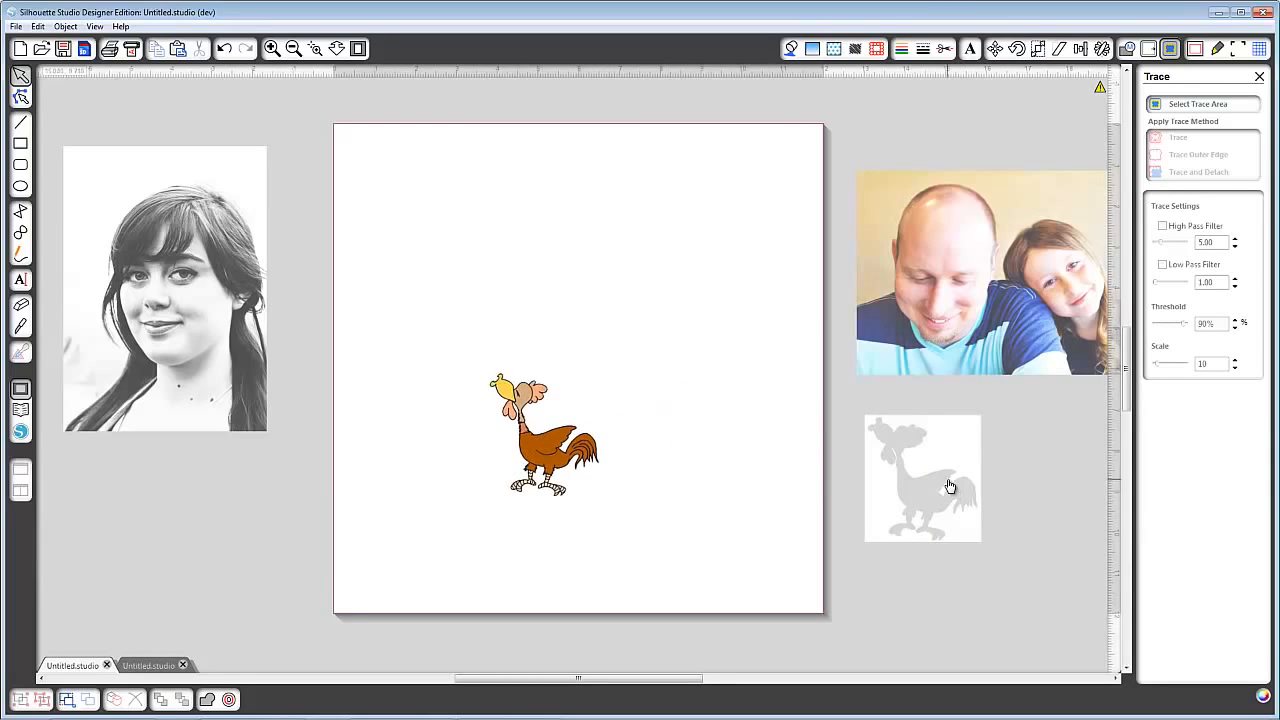
pyautogui.moveTo(950, 487); pyautogui.dragTo(700, 434)
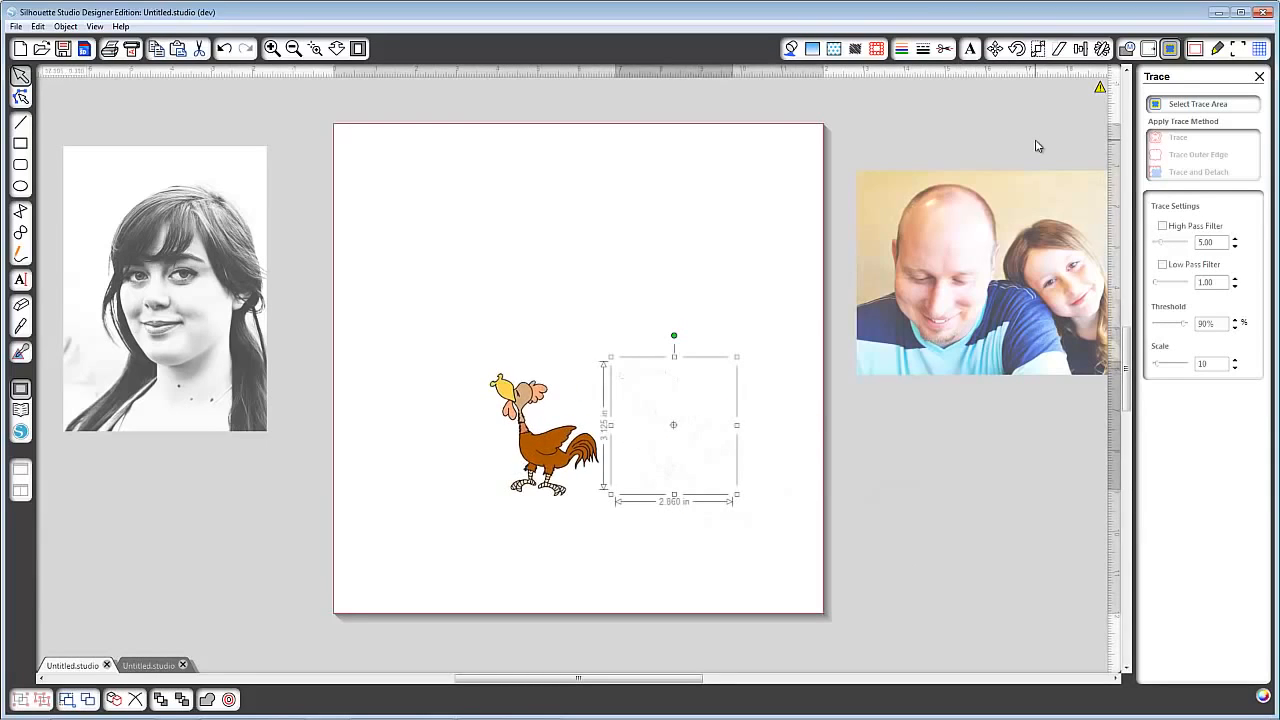
pyautogui.click(945, 50)
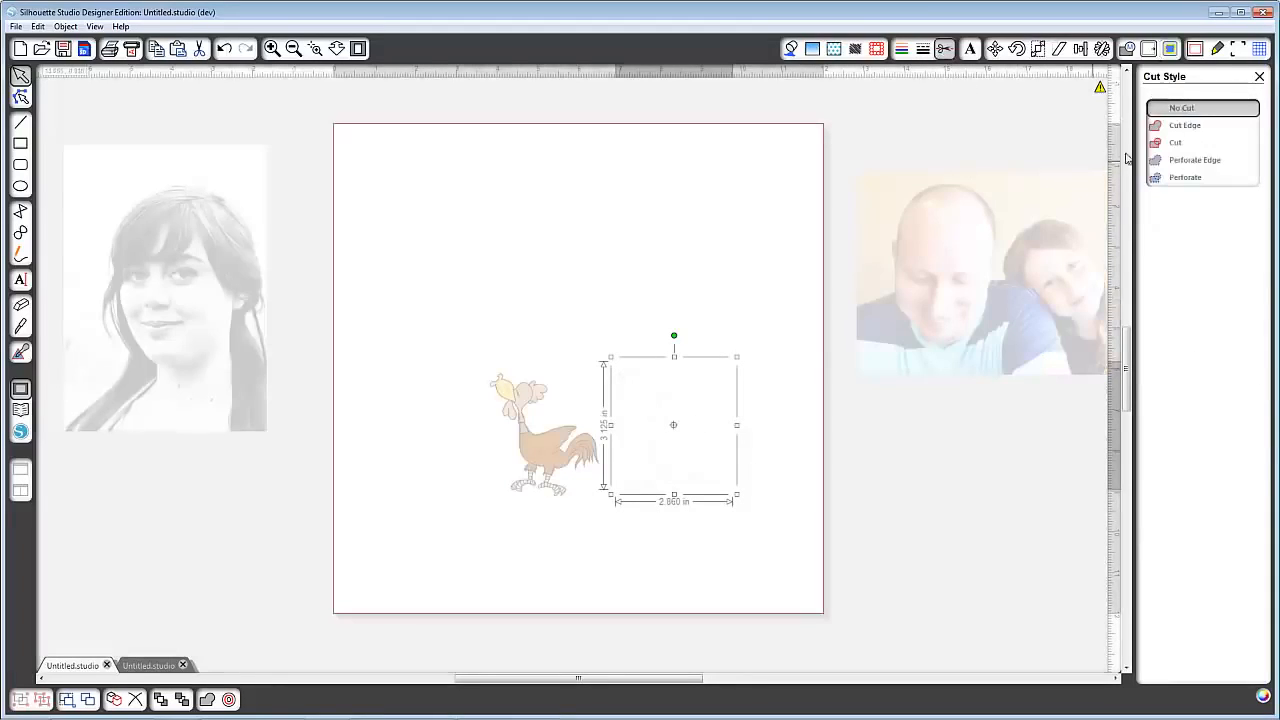
pyautogui.click(1178, 144)
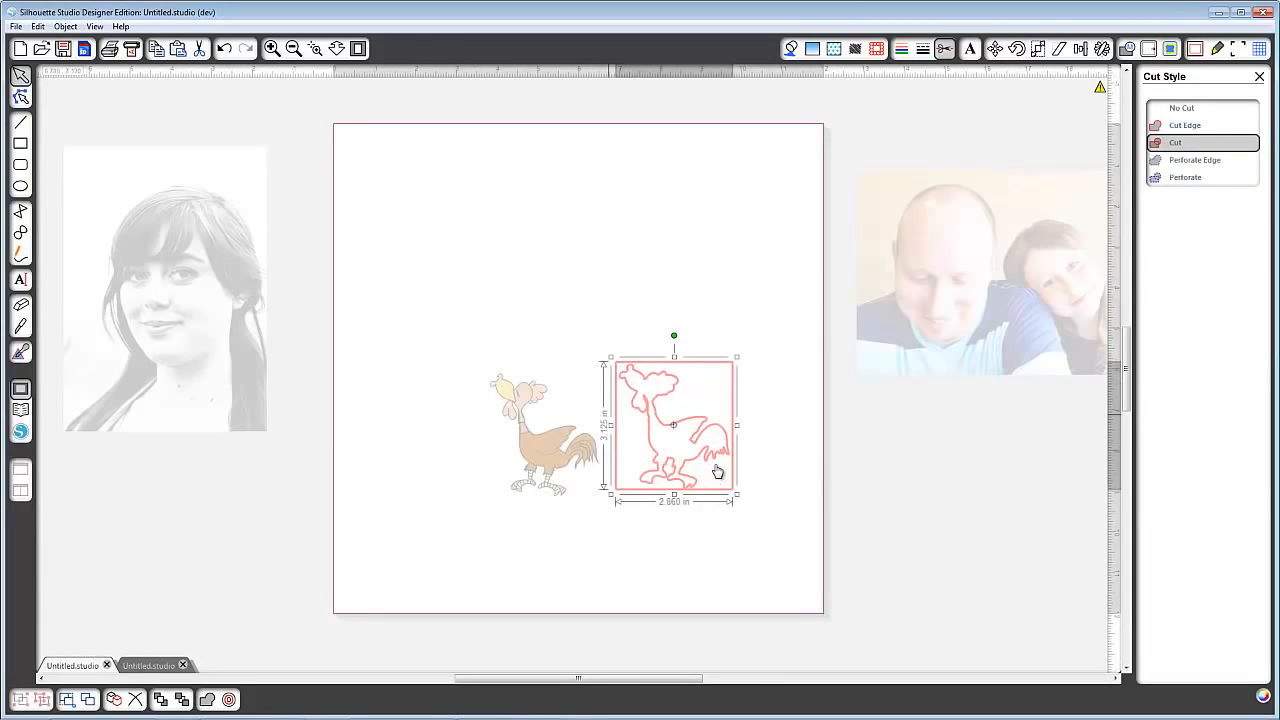
# Step: Set the cut style of the detached rooster to Cut and move it slightly away from the leftover background piece
pyautogui.click(560, 457)
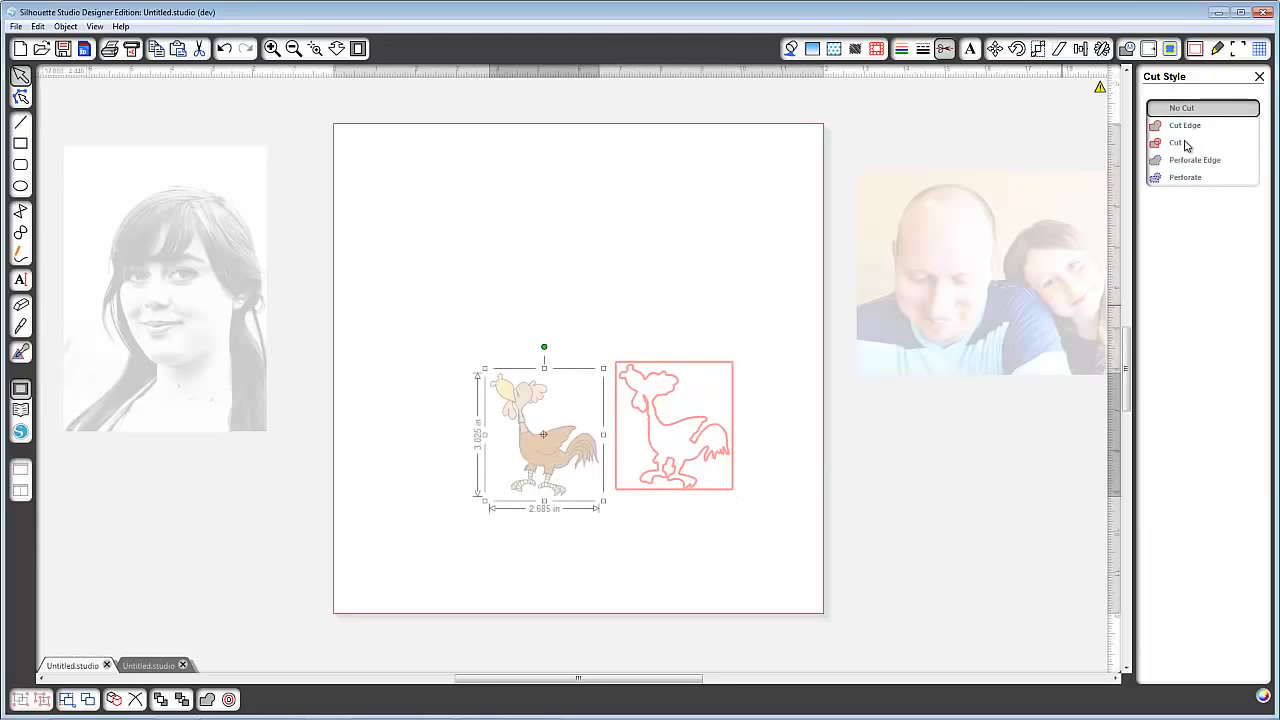
pyautogui.click(1185, 145)
pyautogui.click(760, 257)
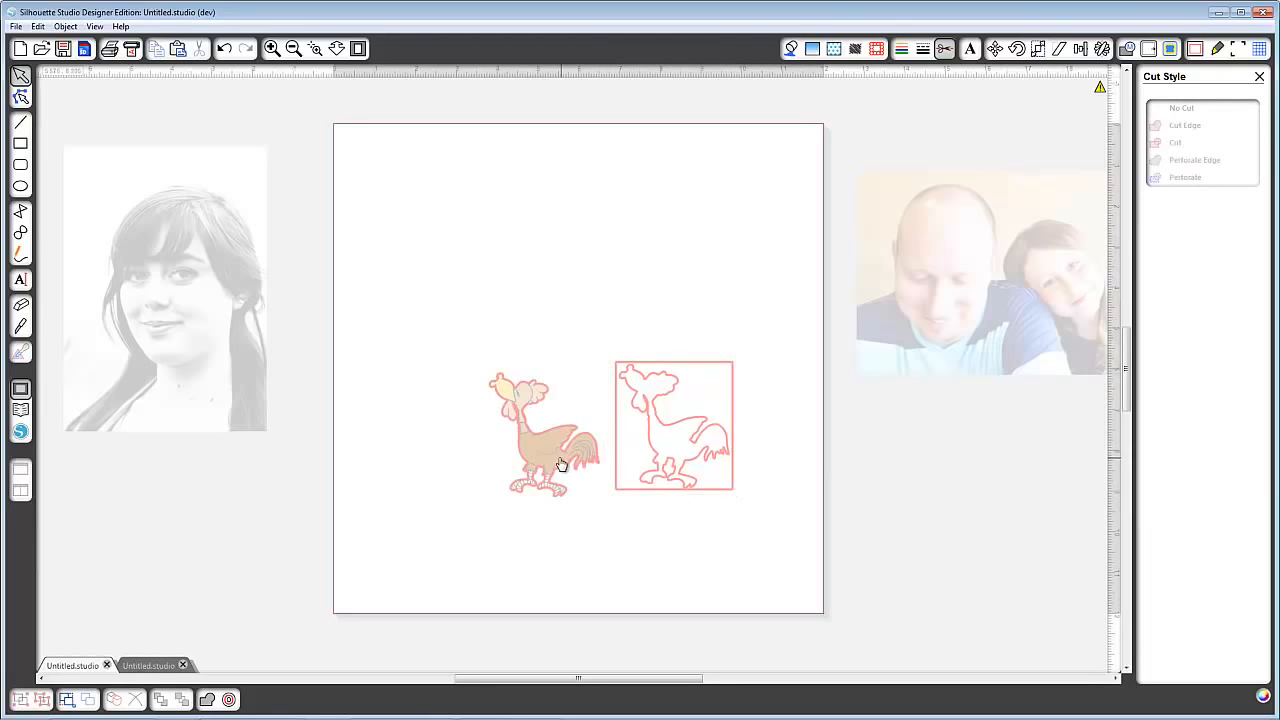
pyautogui.moveTo(561, 465); pyautogui.dragTo(534, 434)
pyautogui.click(603, 351)
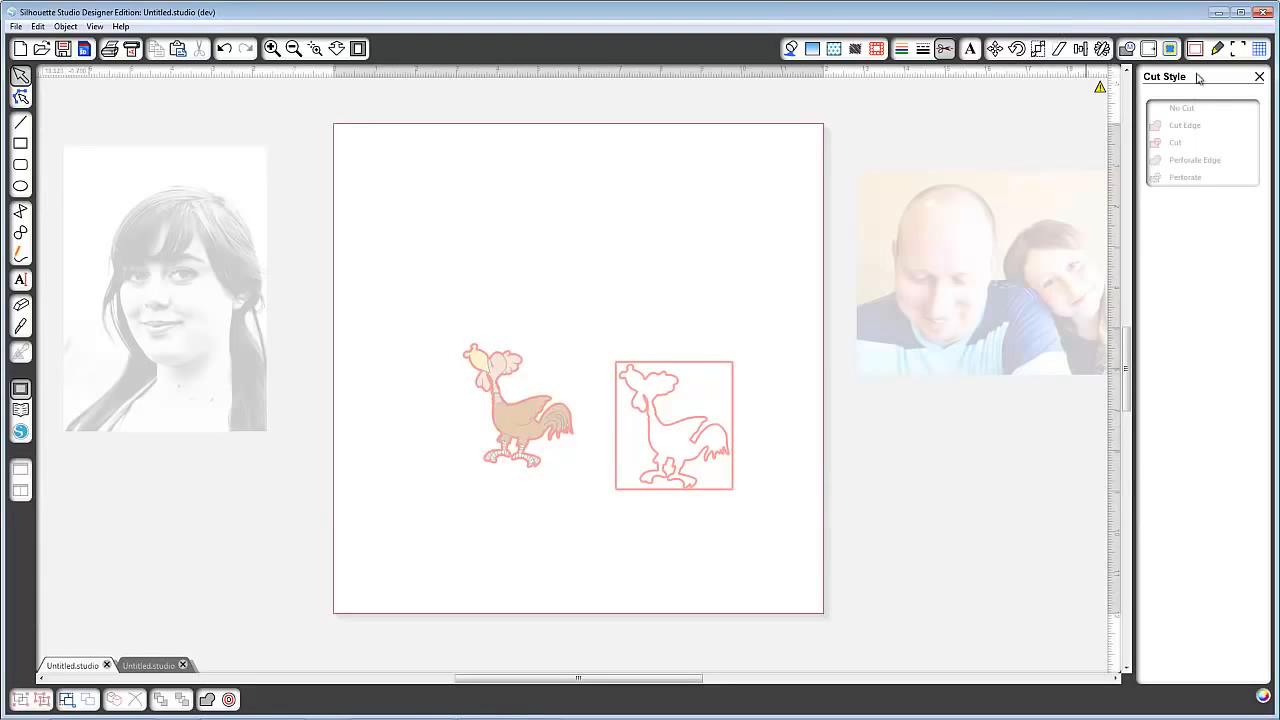
# Step: Open the trace settings and delete the leftover background piece and the rooster from the page
pyautogui.click(1170, 49)
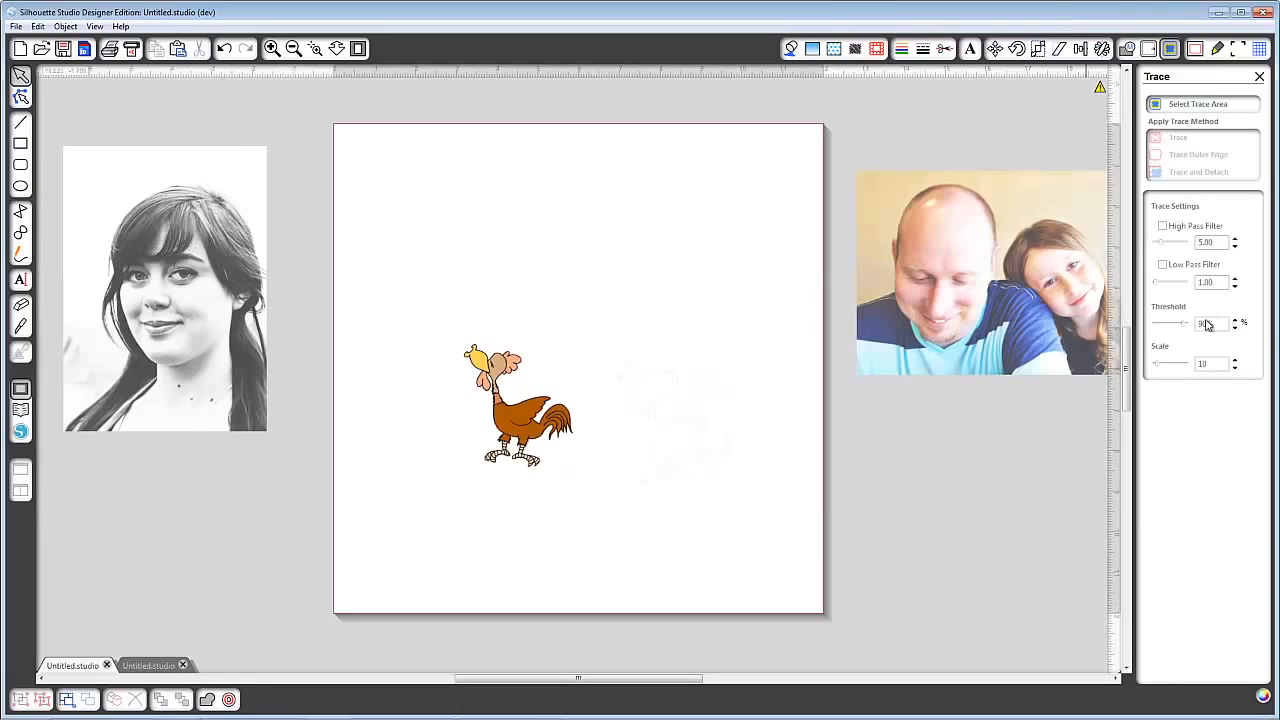
pyautogui.click(650, 413)
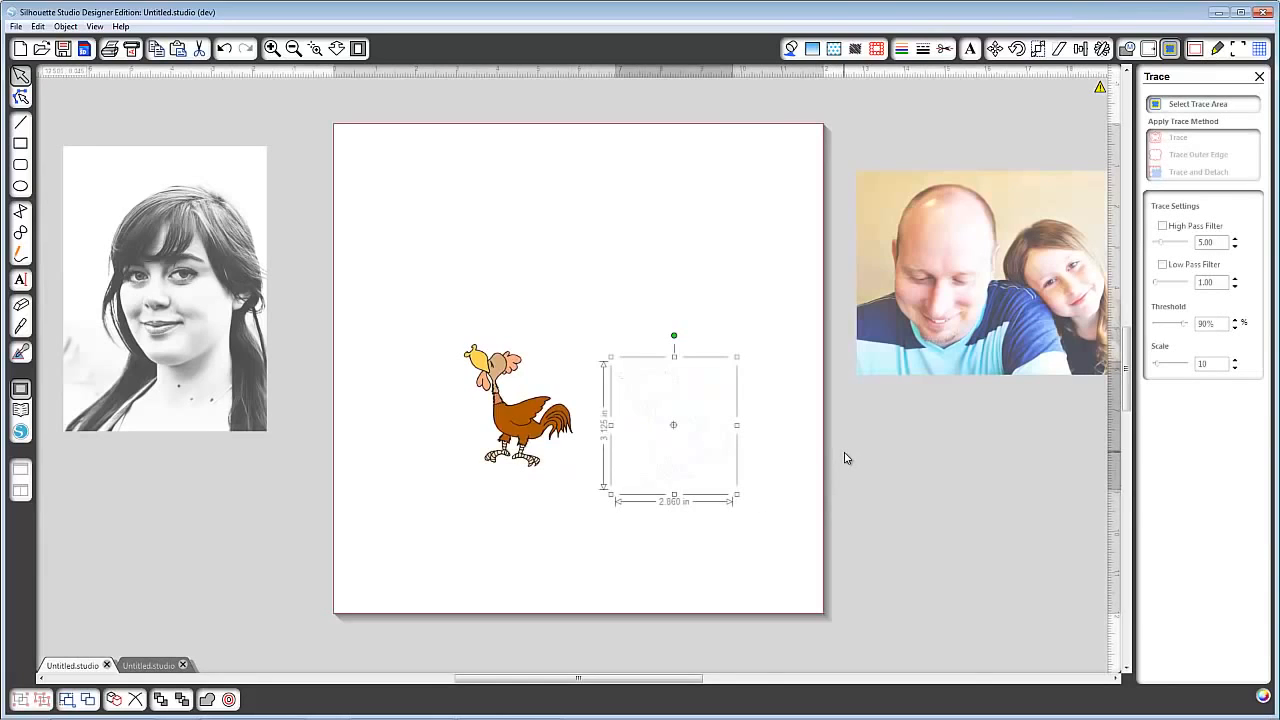
pyautogui.click(845, 458)
pyautogui.click(554, 440)
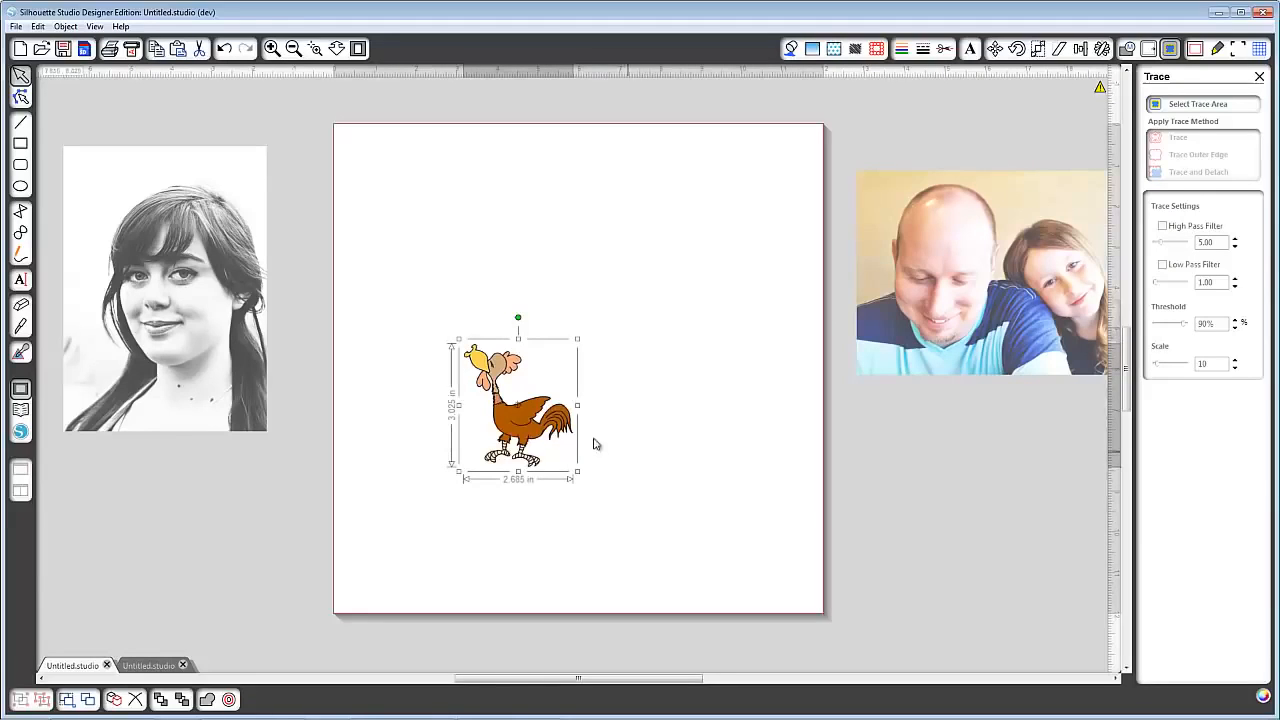
pyautogui.press('Delete')
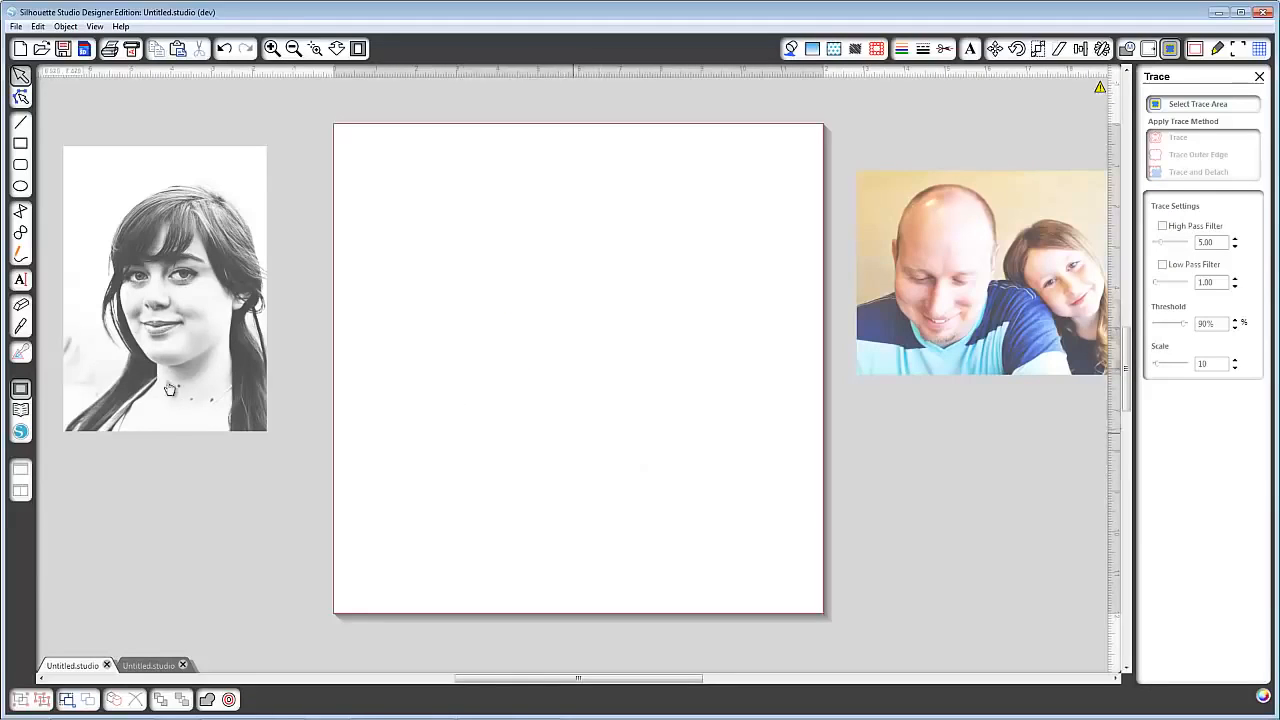
# Step: Place the black-and-white portrait on the upper part of the page and the color photo below it
pyautogui.moveTo(180, 386); pyautogui.dragTo(604, 452)
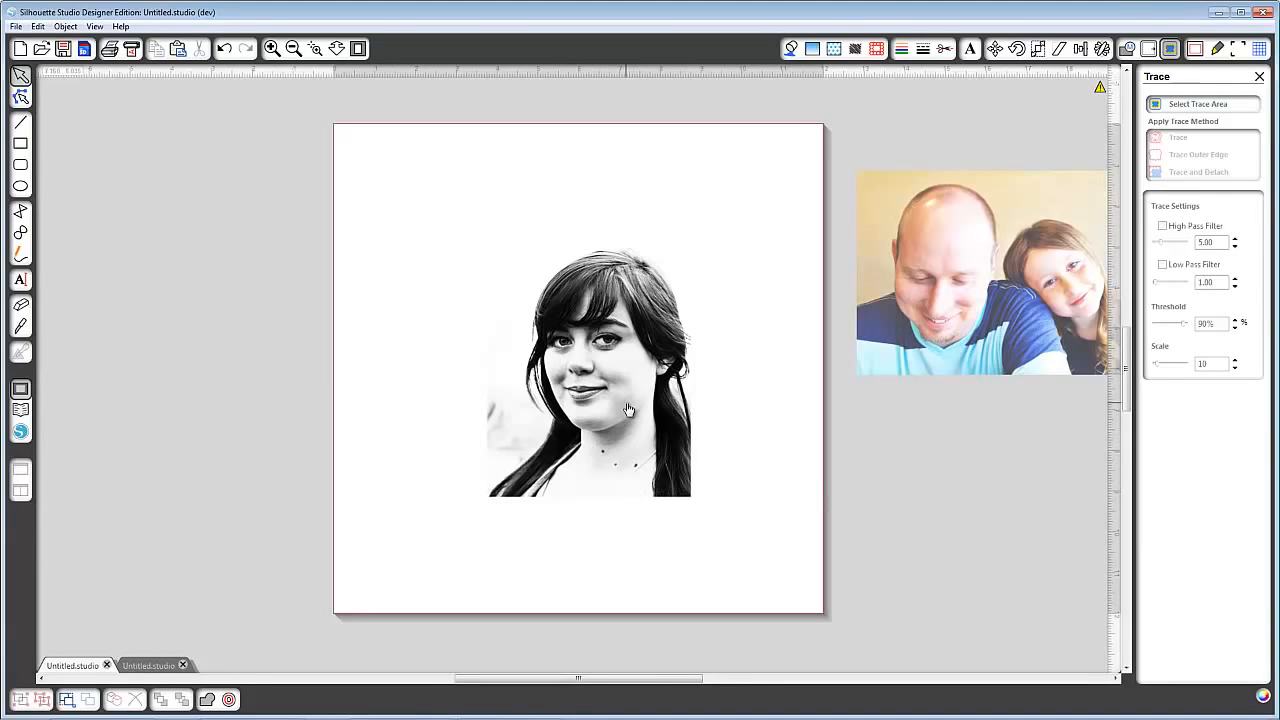
pyautogui.moveTo(628, 410); pyautogui.dragTo(538, 337)
pyautogui.moveTo(860, 338); pyautogui.dragTo(494, 582)
pyautogui.moveTo(562, 322); pyautogui.dragTo(668, 290)
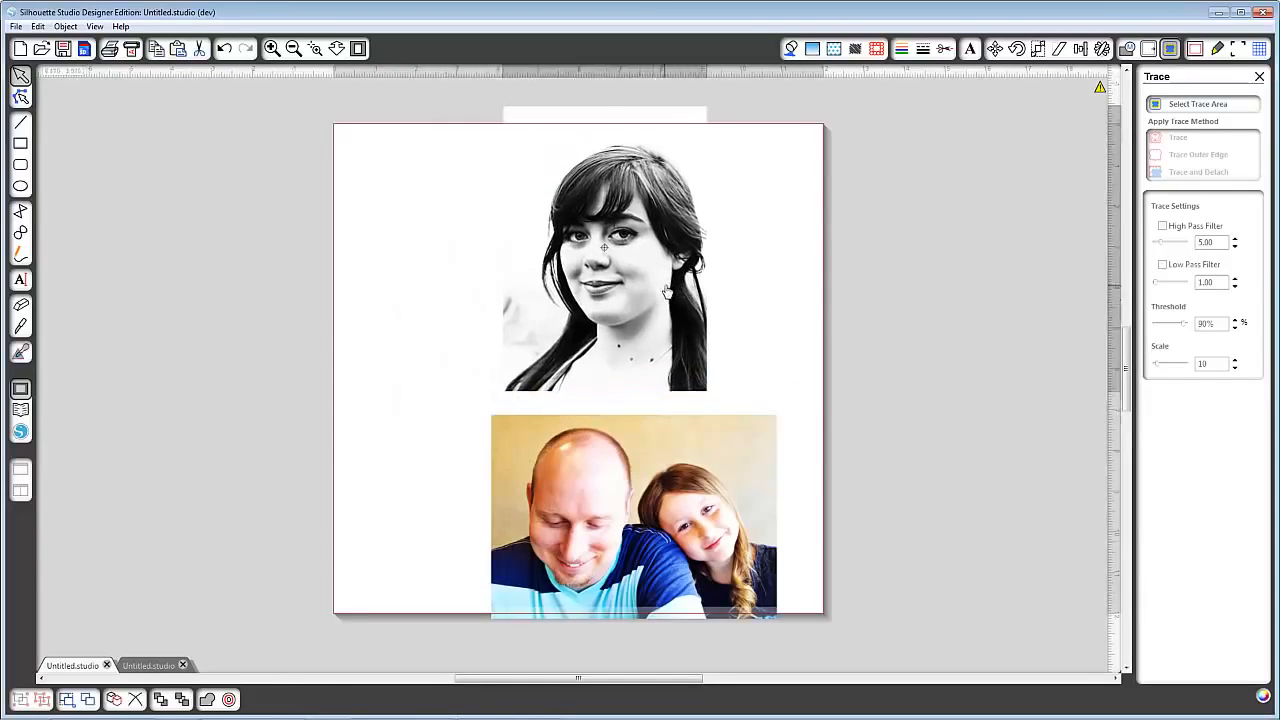
pyautogui.moveTo(650, 521); pyautogui.dragTo(614, 506)
pyautogui.click(983, 525)
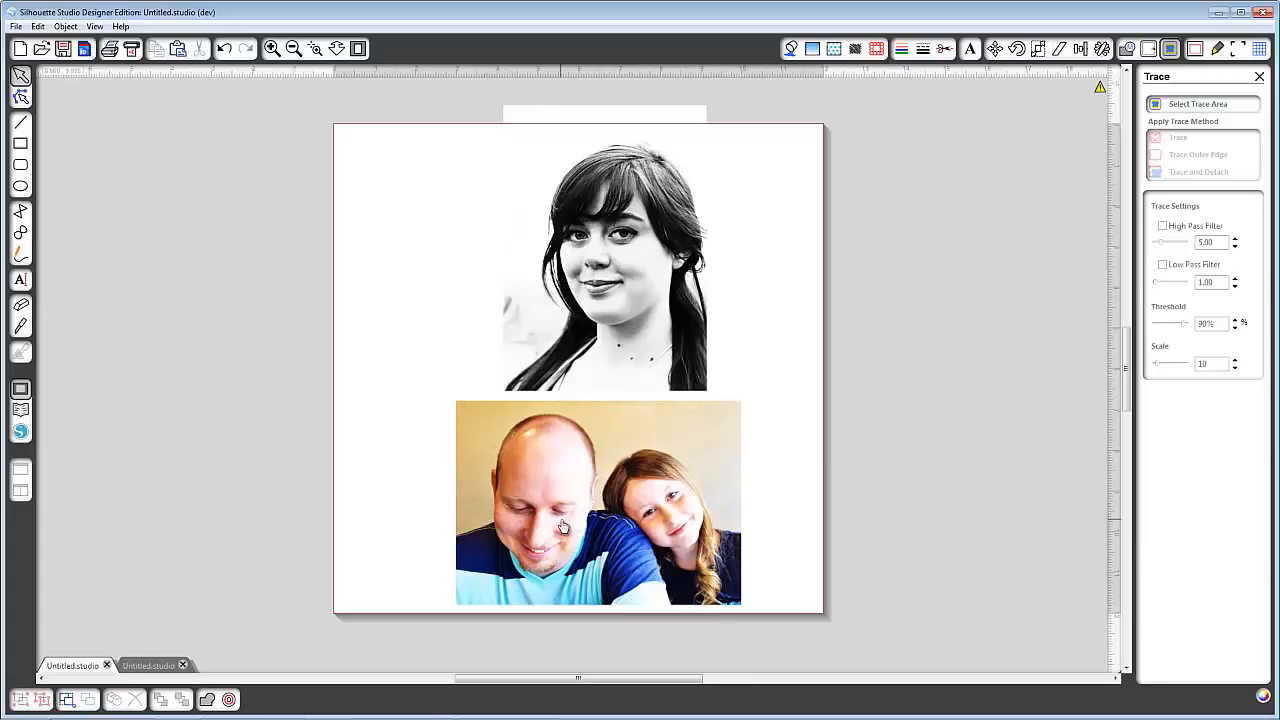
# Step: Move the color photo off the page and center the black-and-white portrait on the page
pyautogui.moveTo(591, 468); pyautogui.dragTo(1014, 340)
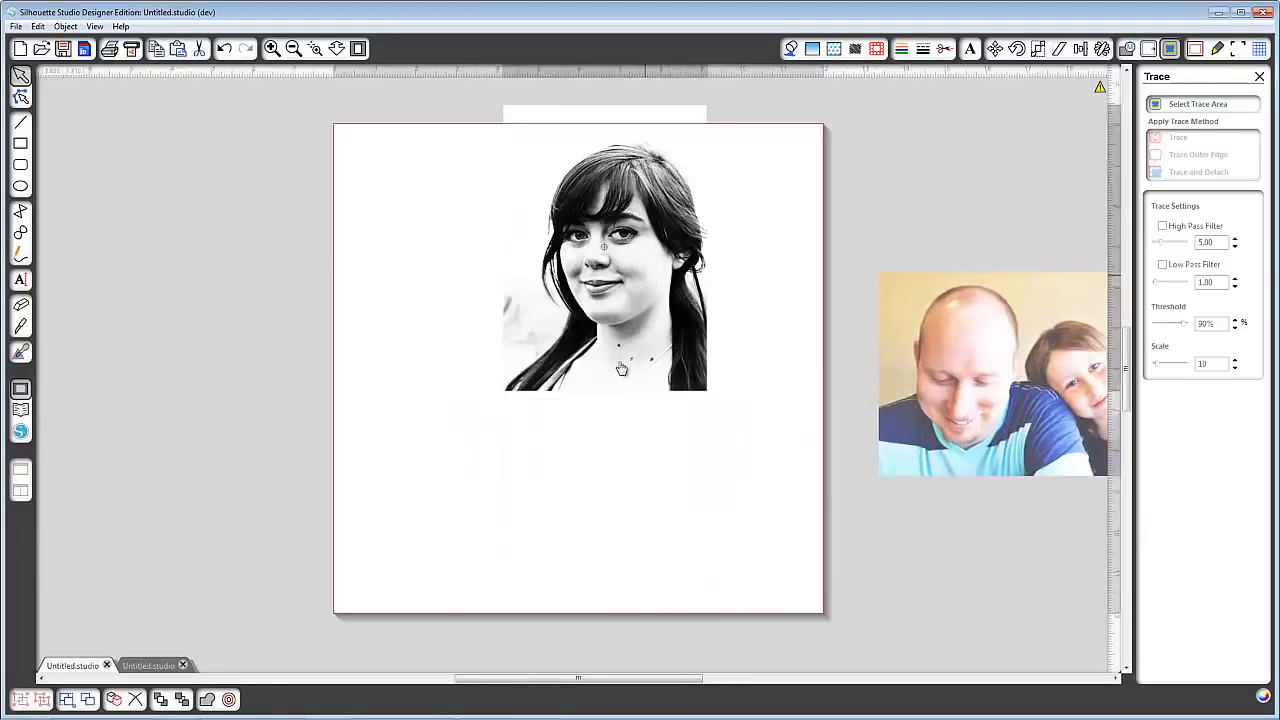
pyautogui.moveTo(651, 280); pyautogui.dragTo(634, 401)
# Step: Trace the black-and-white portrait in an area about 5.54 by 7.57 in with high pass filter on, and separate the photo from the trace
pyautogui.click(1178, 106)
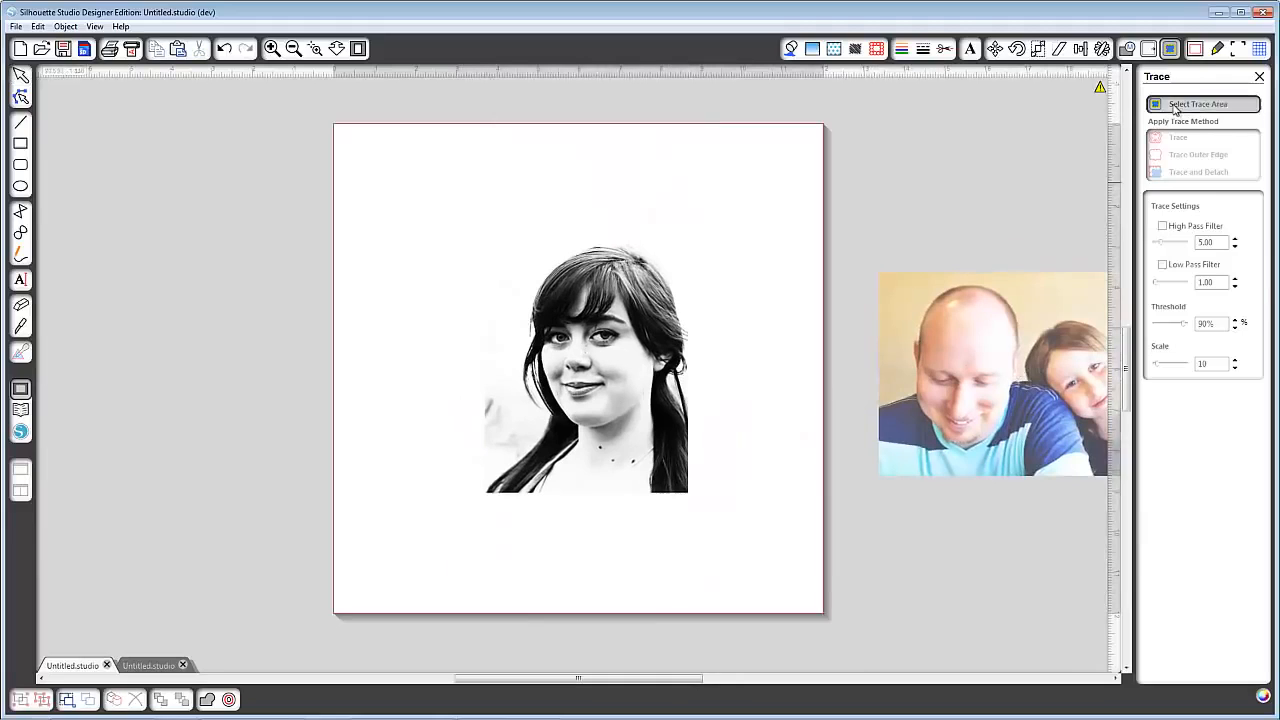
pyautogui.moveTo(476, 199); pyautogui.dragTo(467, 205)
pyautogui.moveTo(534, 281)
pyautogui.mouseDown()
pyautogui.moveTo(580, 383)
pyautogui.moveTo(703, 513)
pyautogui.mouseUp()
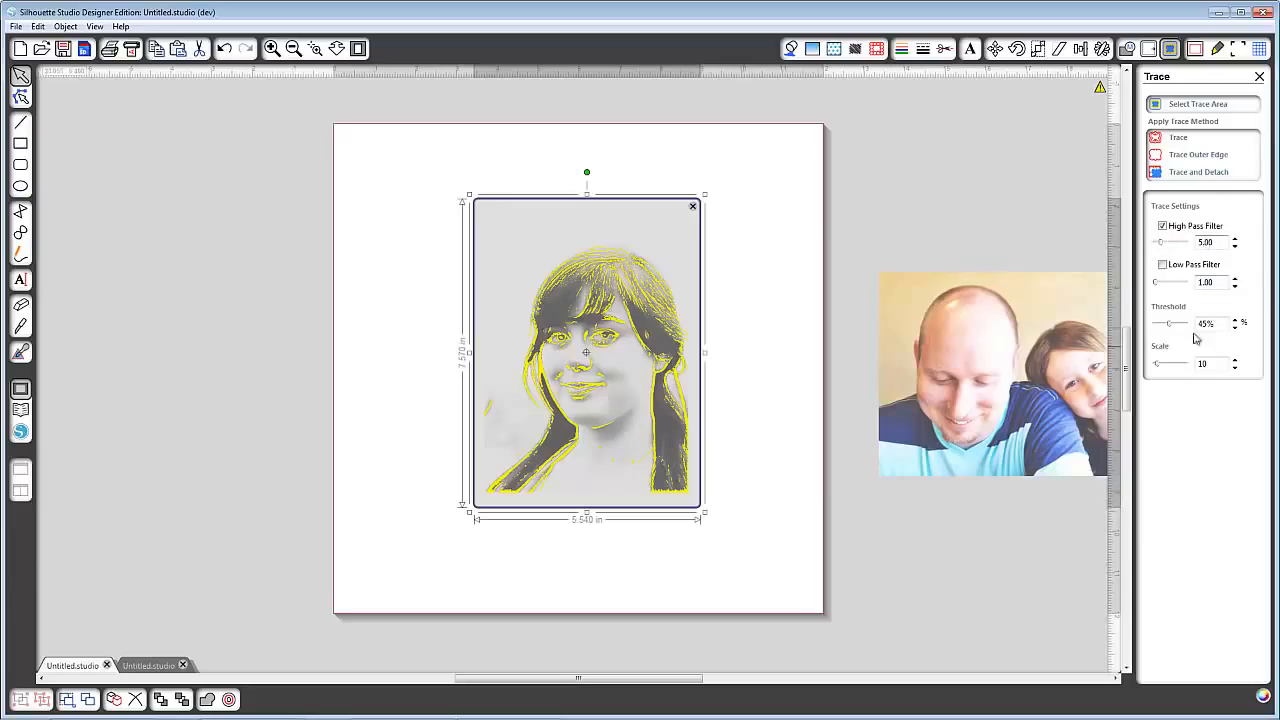
pyautogui.click(1179, 143)
pyautogui.moveTo(699, 314); pyautogui.dragTo(812, 305)
pyautogui.moveTo(606, 293); pyautogui.dragTo(488, 252)
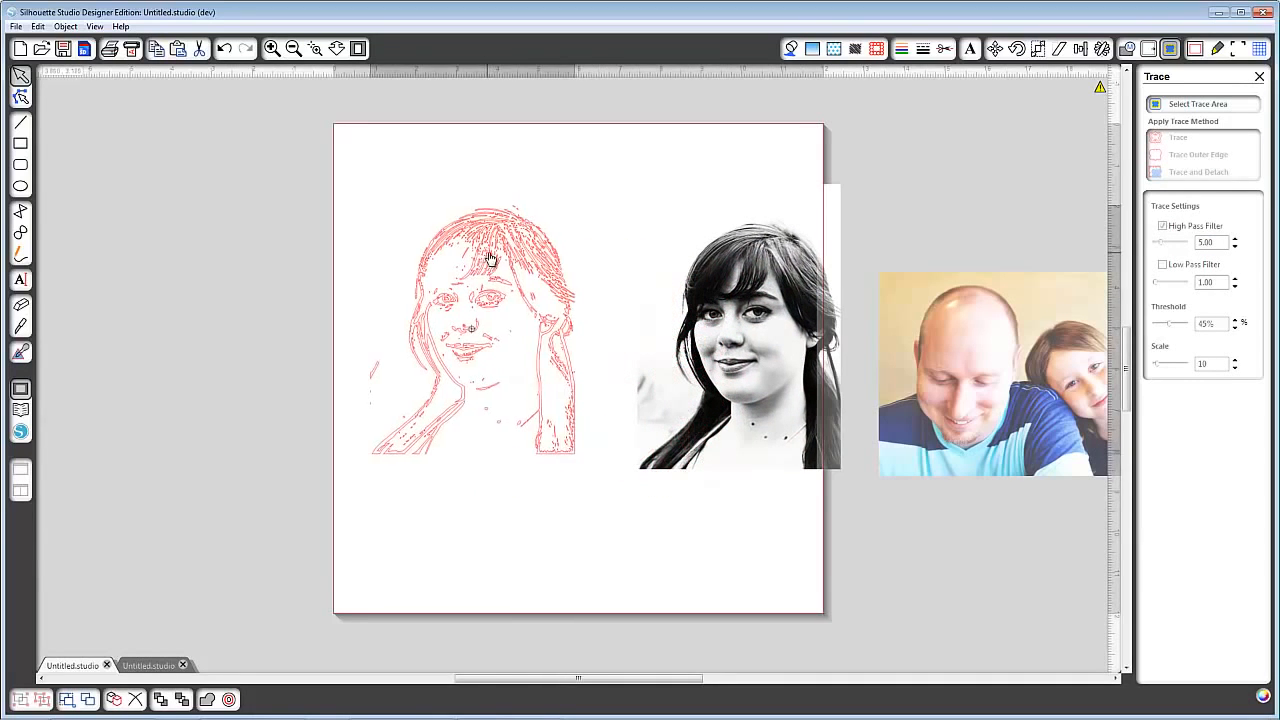
pyautogui.moveTo(708, 305); pyautogui.dragTo(661, 271)
# Step: Give the traced portrait outline a black fill and a black line color
pyautogui.click(563, 268)
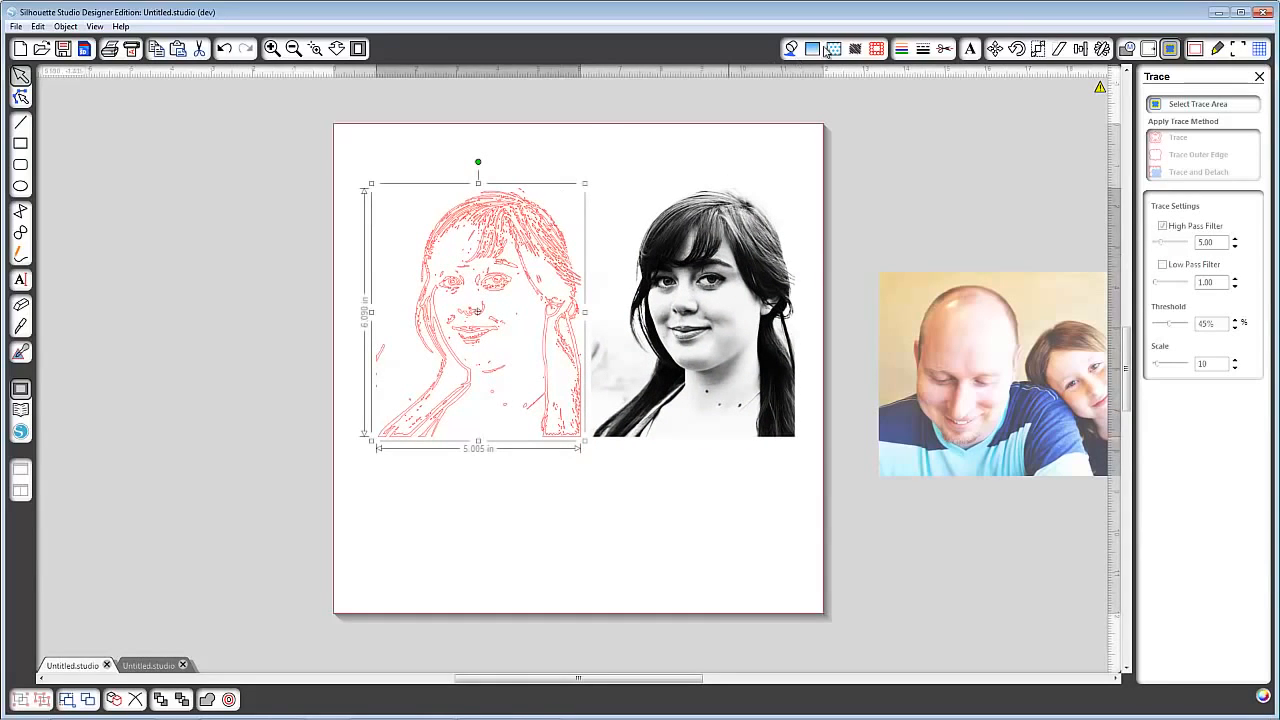
pyautogui.click(791, 48)
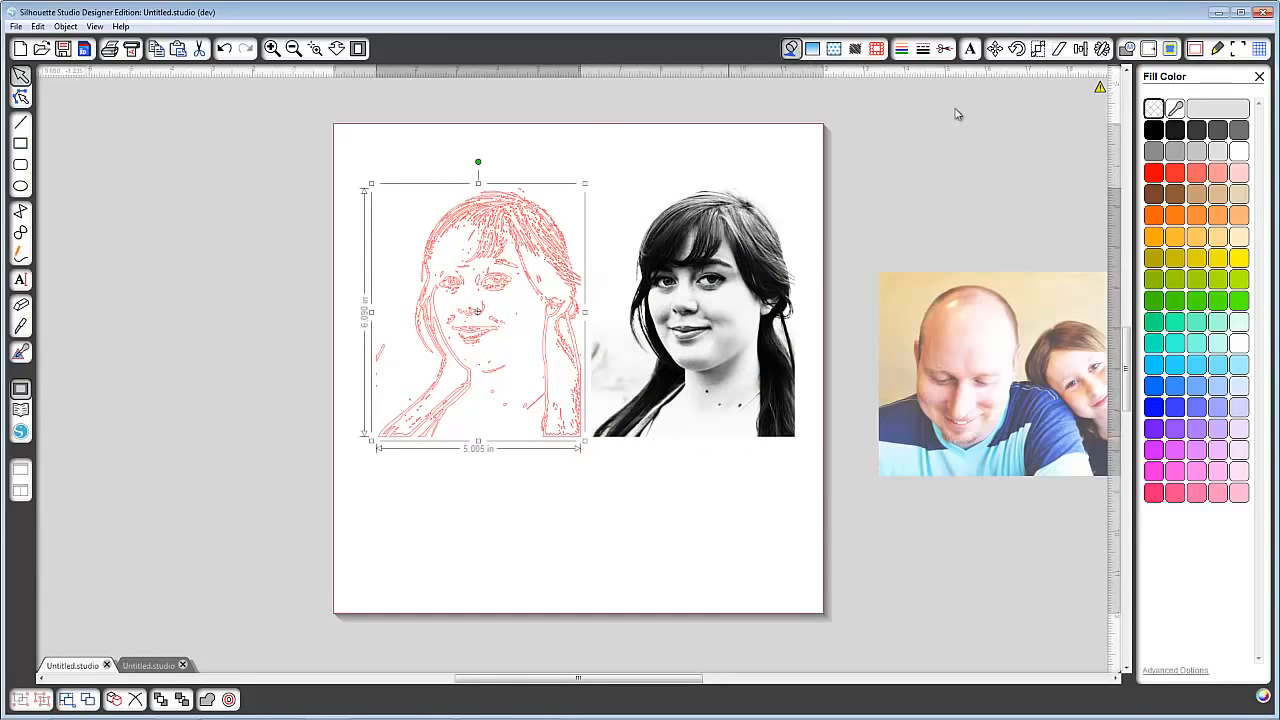
pyautogui.click(1153, 131)
pyautogui.click(901, 48)
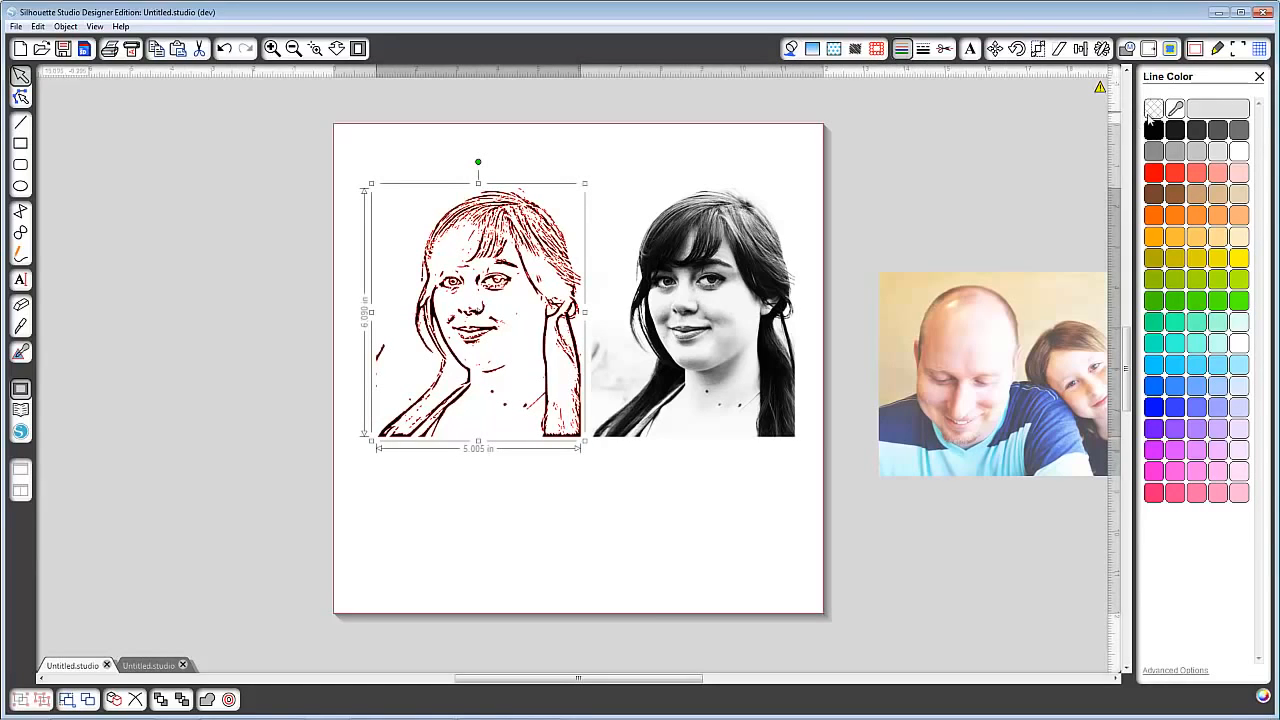
pyautogui.click(1152, 128)
# Step: Move the black traced portrait off the page and bring the portrait photo back toward the page center
pyautogui.click(677, 166)
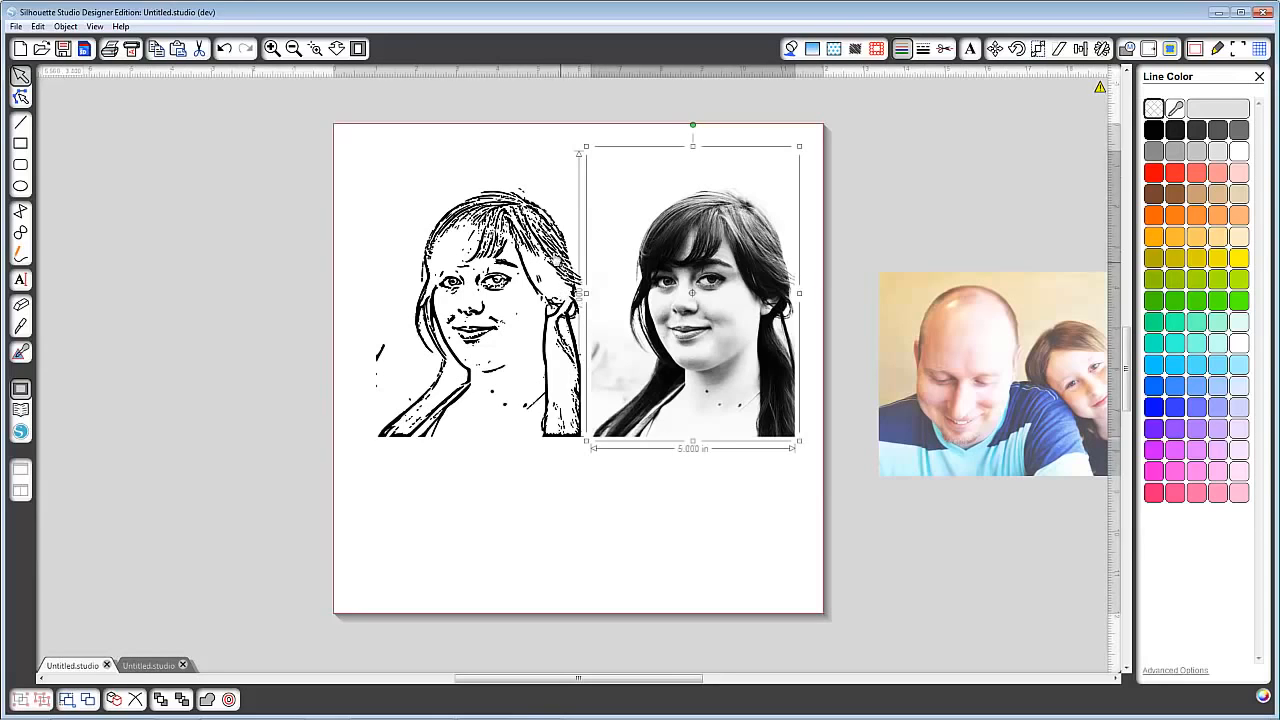
pyautogui.moveTo(560, 262); pyautogui.dragTo(552, 251)
pyautogui.click(482, 286)
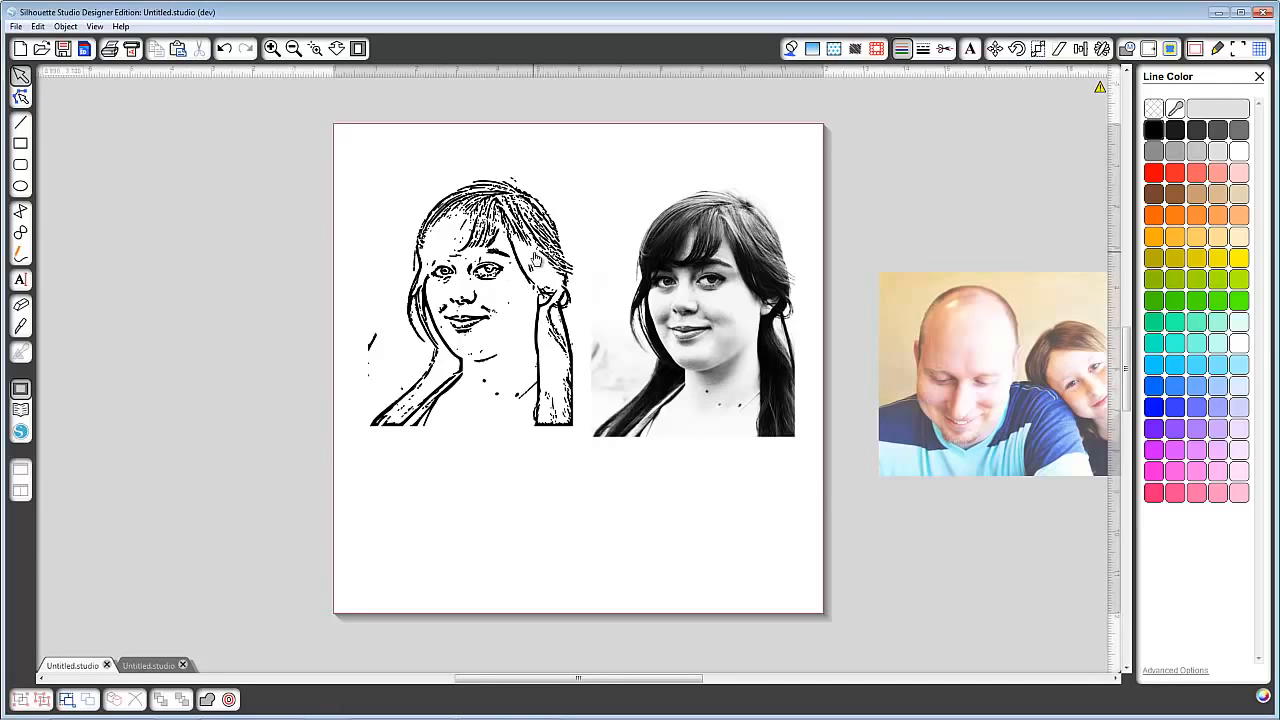
pyautogui.moveTo(500, 248)
pyautogui.mouseDown()
pyautogui.moveTo(375, 256)
pyautogui.moveTo(510, 265)
pyautogui.moveTo(252, 261)
pyautogui.mouseUp()
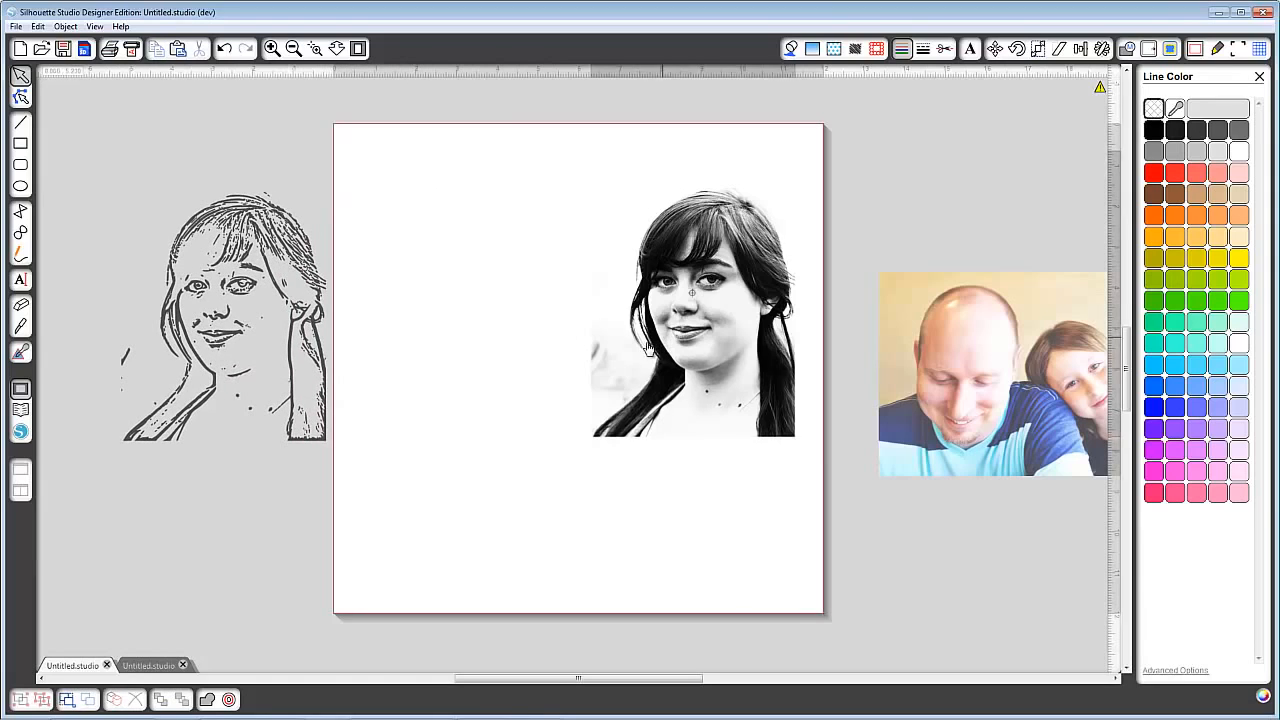
pyautogui.moveTo(665, 345); pyautogui.dragTo(588, 358)
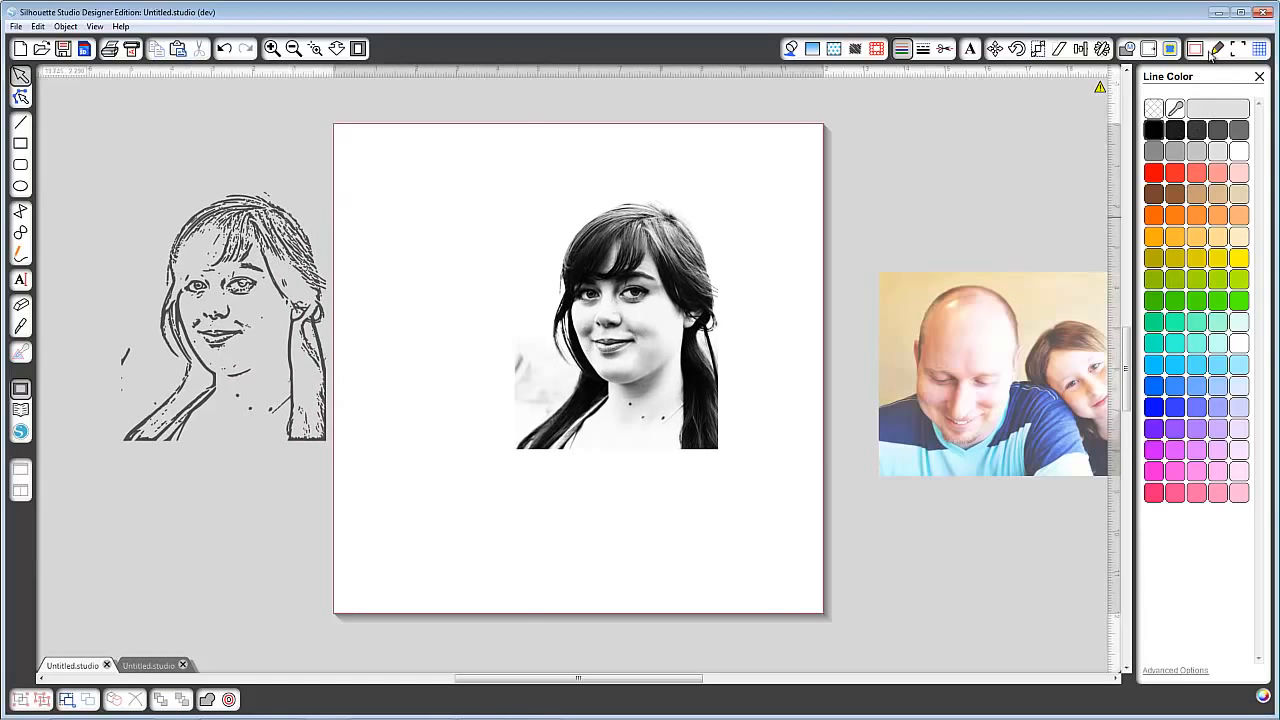
# Step: Draw a trace area about 5.76 by 6.9 in around the portrait photo, turn off the high pass filter and set the threshold to 58%
pyautogui.click(1170, 48)
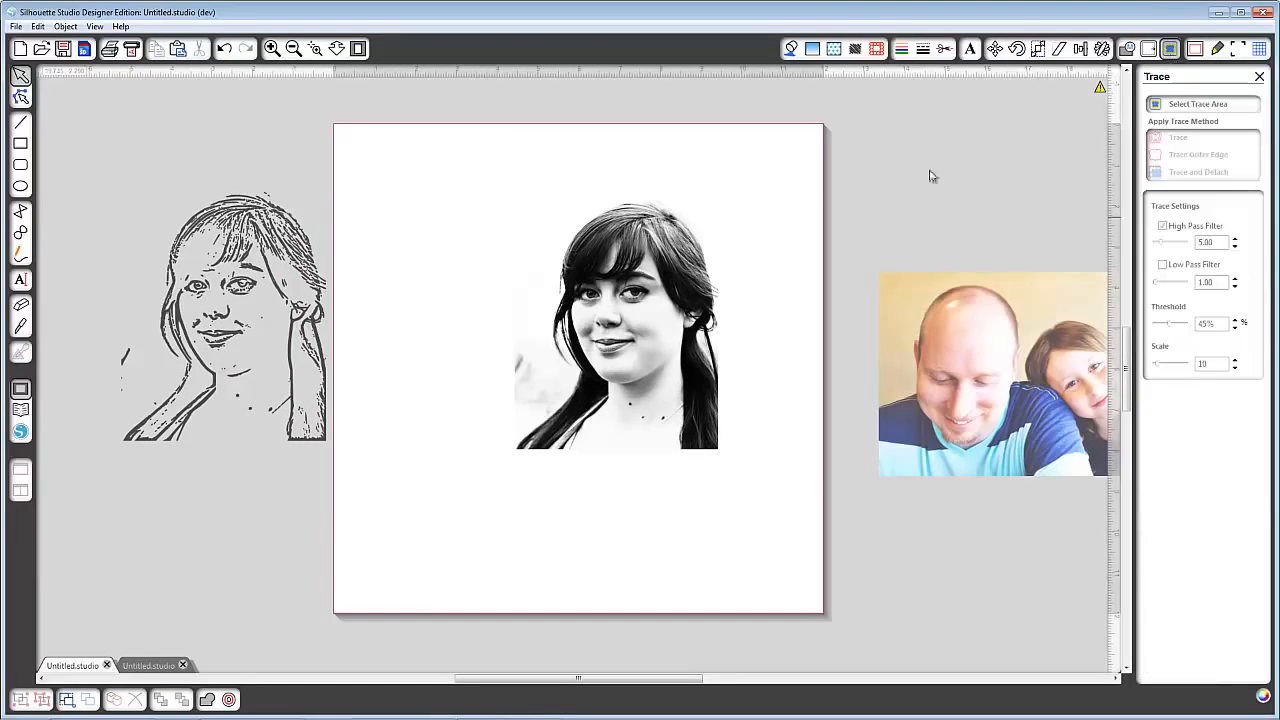
pyautogui.click(1196, 106)
pyautogui.moveTo(493, 174); pyautogui.dragTo(727, 454)
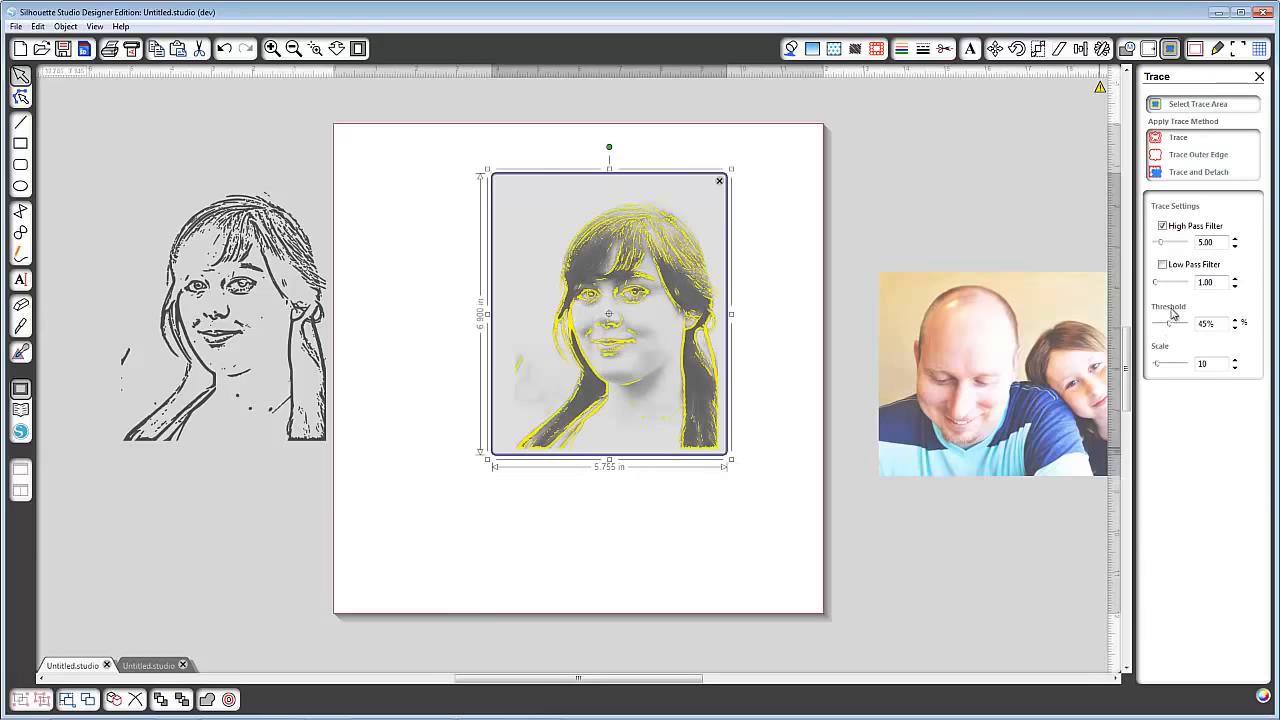
pyautogui.click(1164, 227)
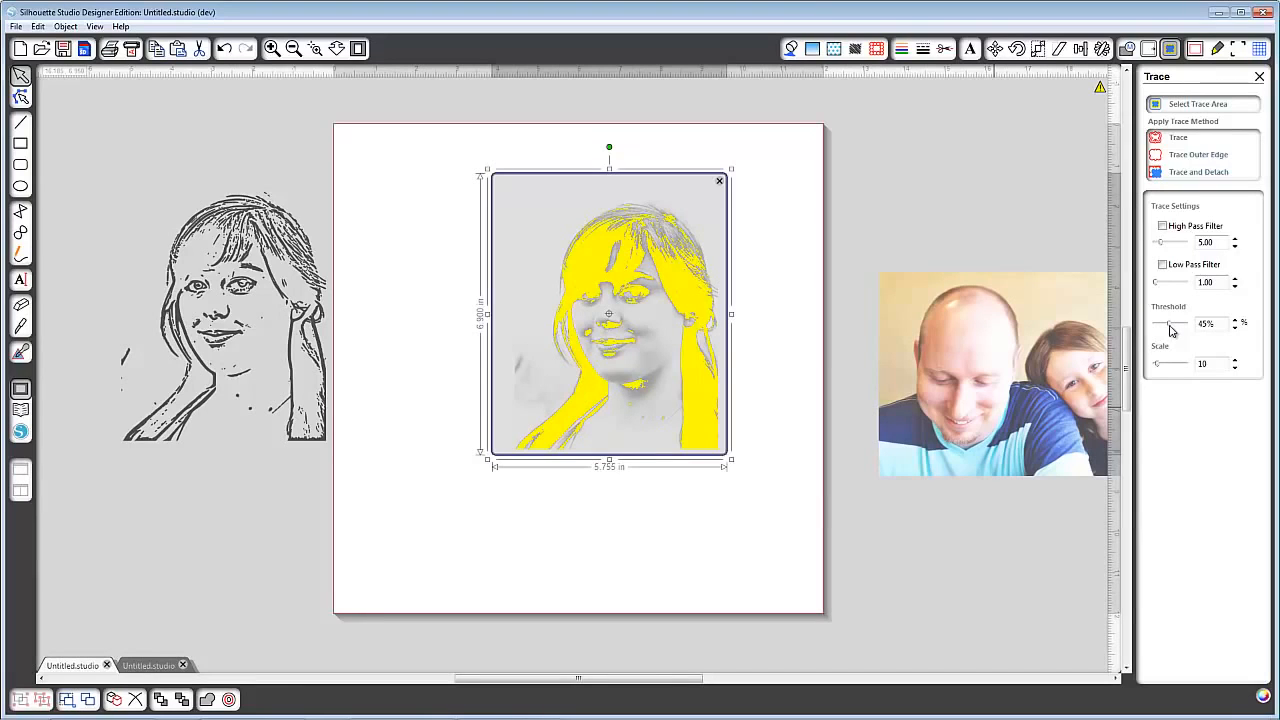
pyautogui.moveTo(1168, 330)
pyautogui.mouseDown()
pyautogui.moveTo(1156, 332)
pyautogui.moveTo(1177, 336)
pyautogui.mouseUp()
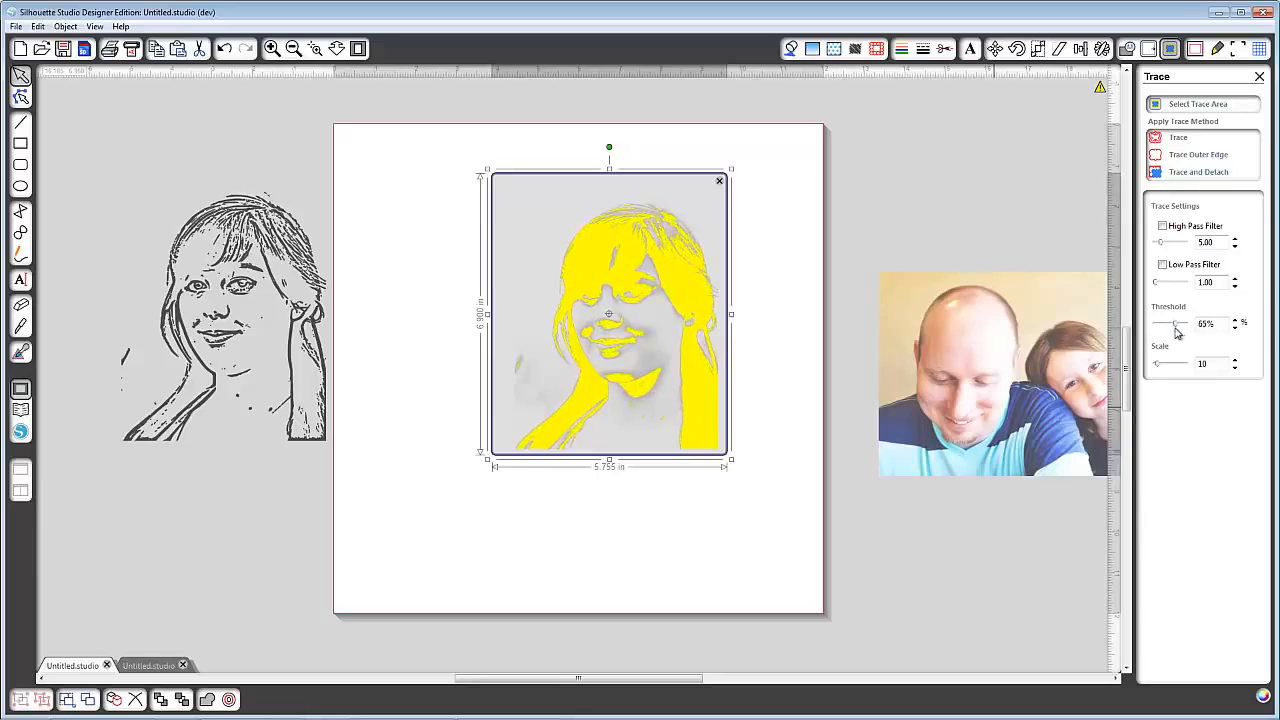
pyautogui.moveTo(1177, 330); pyautogui.dragTo(1175, 330)
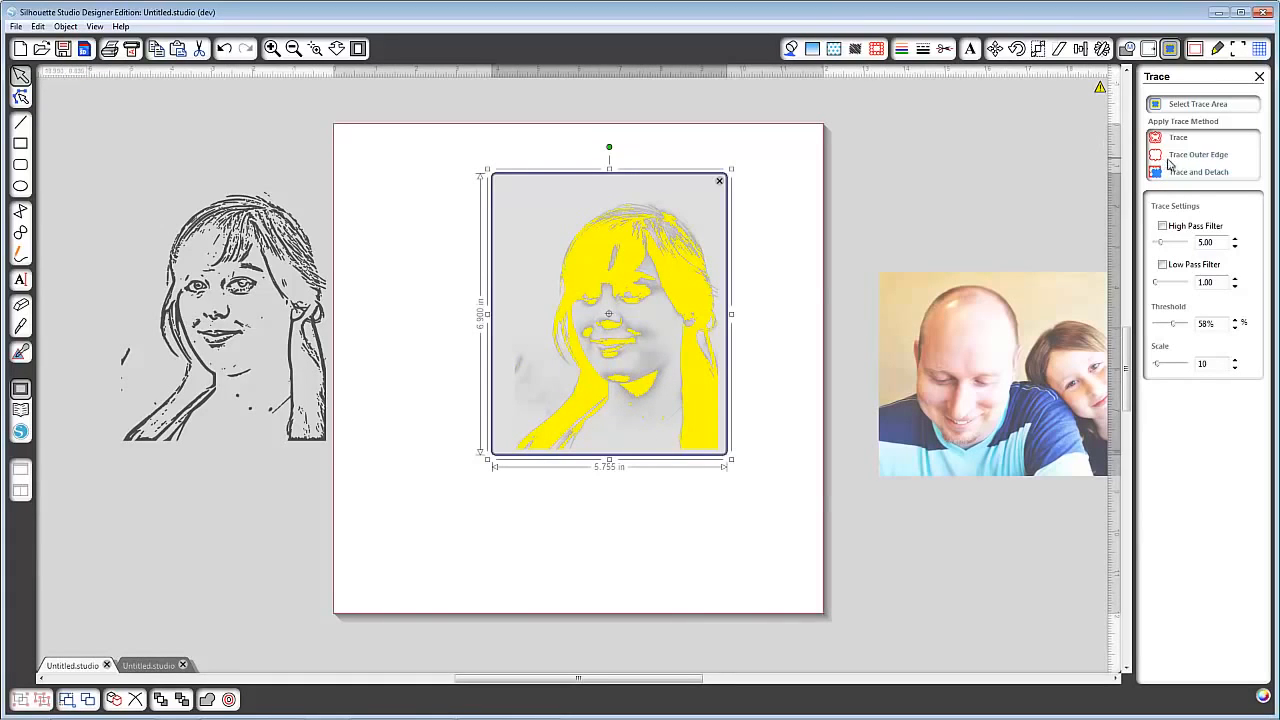
# Step: Trace the portrait at 58% threshold and move the photo off the resulting trace
pyautogui.click(1172, 142)
pyautogui.moveTo(600, 300); pyautogui.dragTo(386, 274)
# Step: Fill the new portrait trace with black and make its line color transparent
pyautogui.click(653, 268)
pyautogui.click(791, 48)
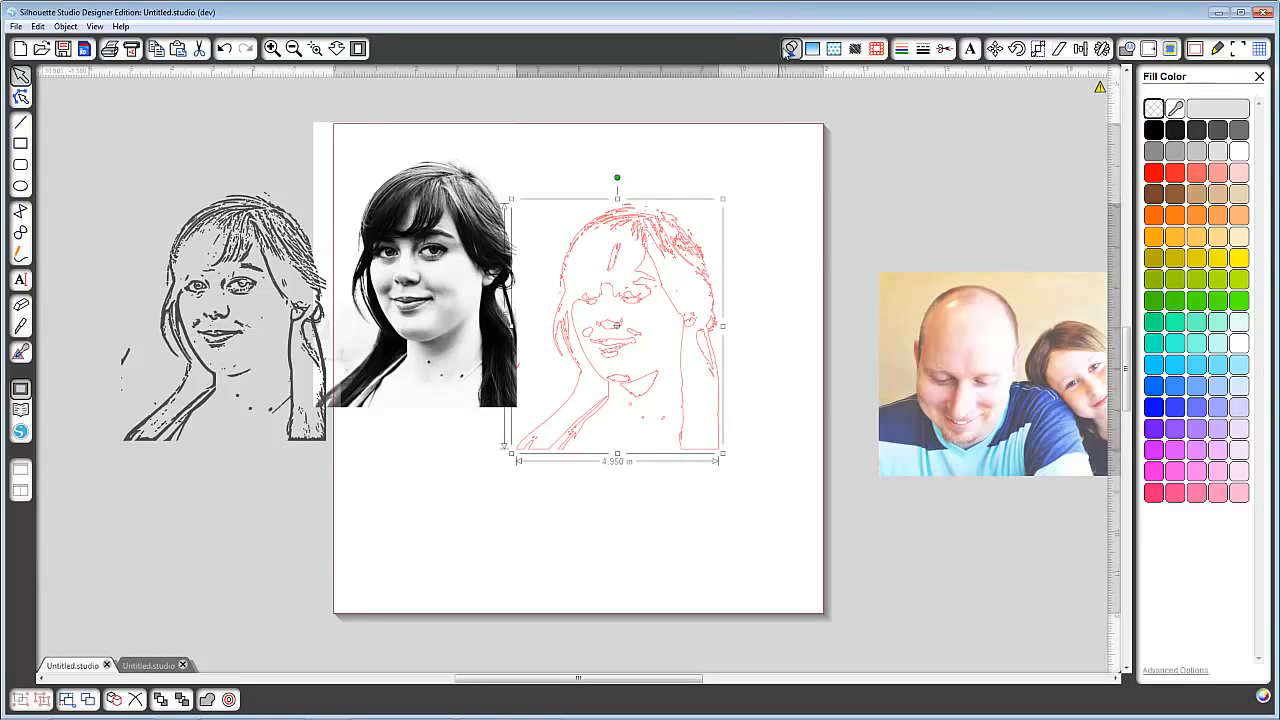
pyautogui.click(1153, 131)
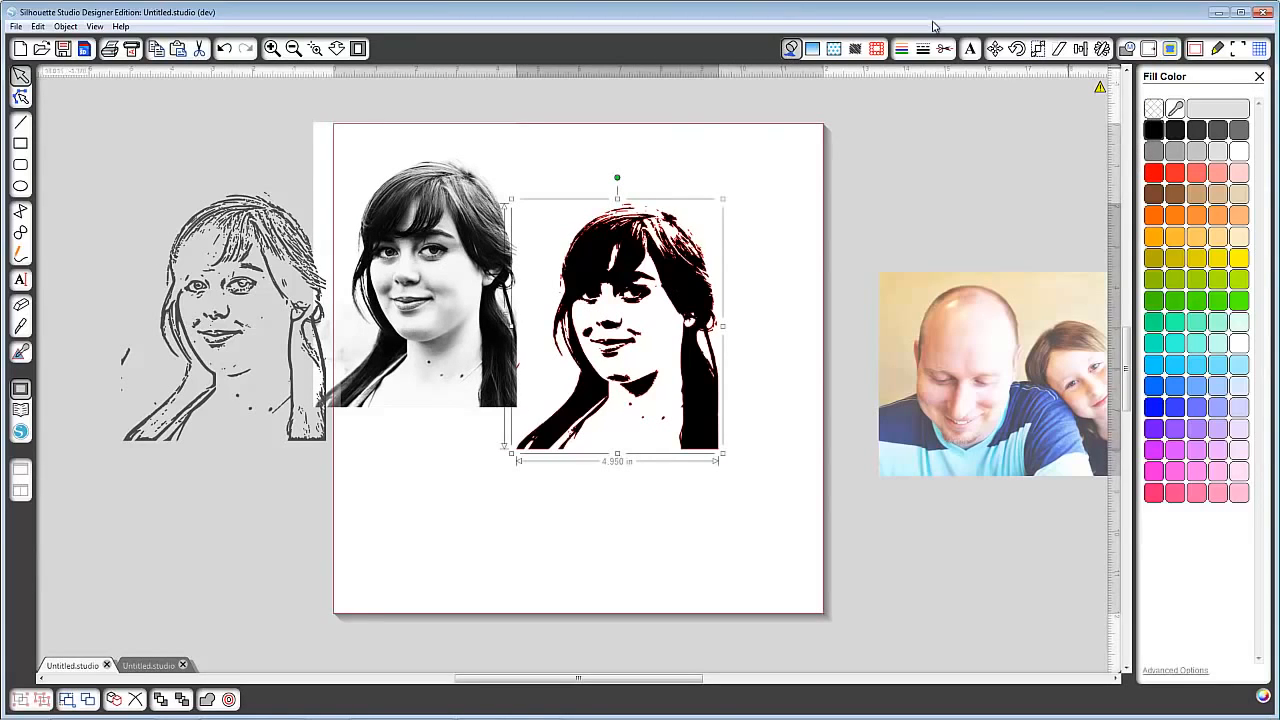
pyautogui.click(902, 48)
pyautogui.click(1153, 109)
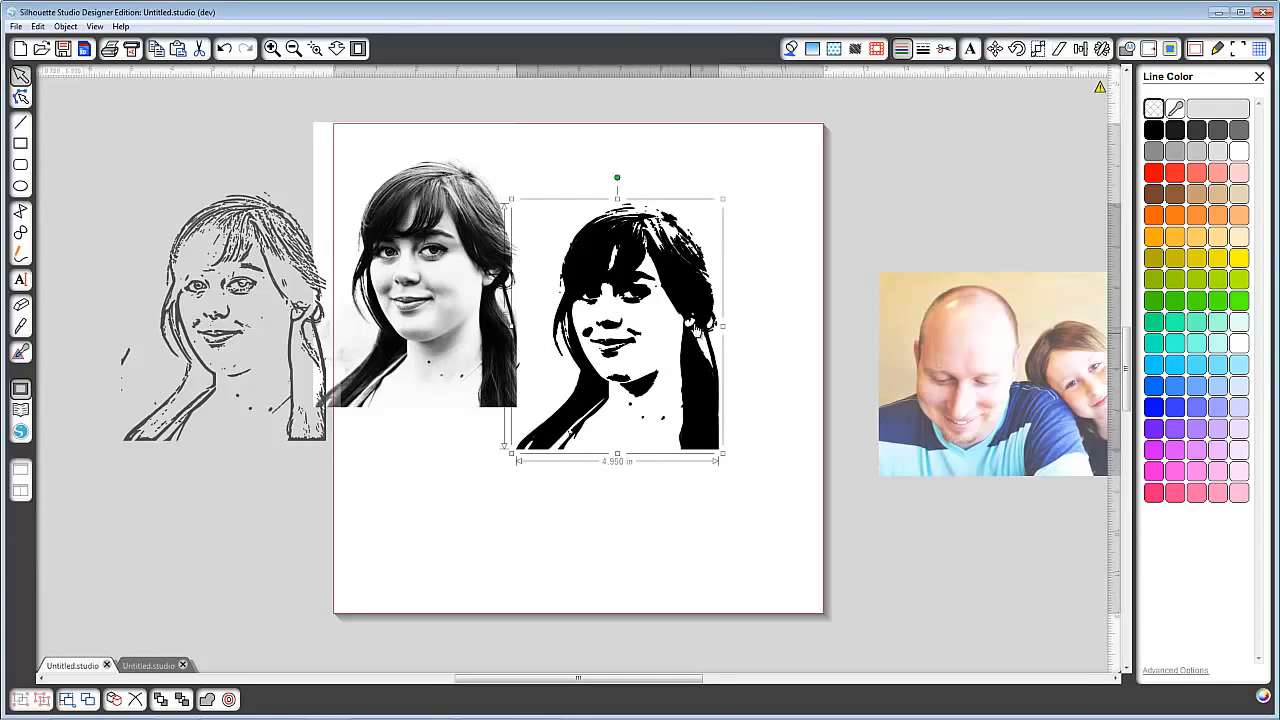
# Step: Move the solid black portrait trace off the page below the first trace, and move the photo fully onto the page
pyautogui.moveTo(681, 343)
pyautogui.mouseDown()
pyautogui.moveTo(627, 429)
pyautogui.moveTo(707, 420)
pyautogui.moveTo(124, 578)
pyautogui.mouseUp()
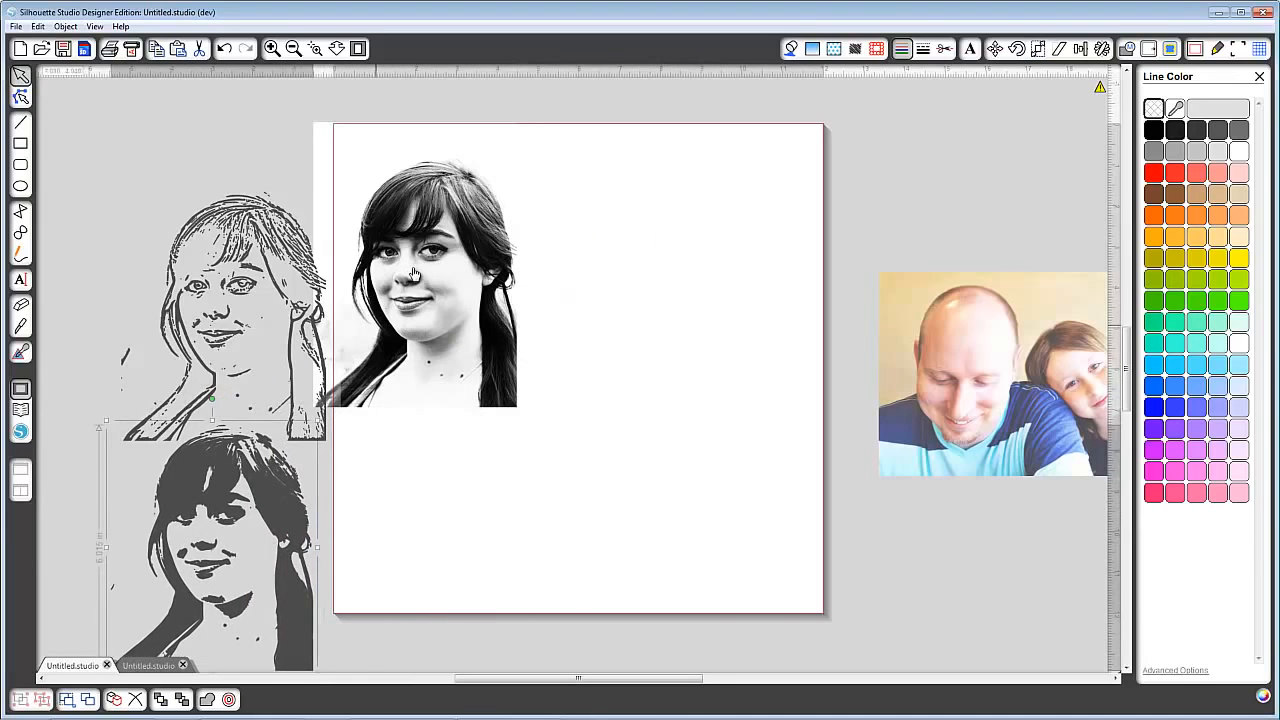
pyautogui.moveTo(432, 268)
pyautogui.mouseDown()
pyautogui.moveTo(537, 320)
pyautogui.moveTo(674, 336)
pyautogui.mouseUp()
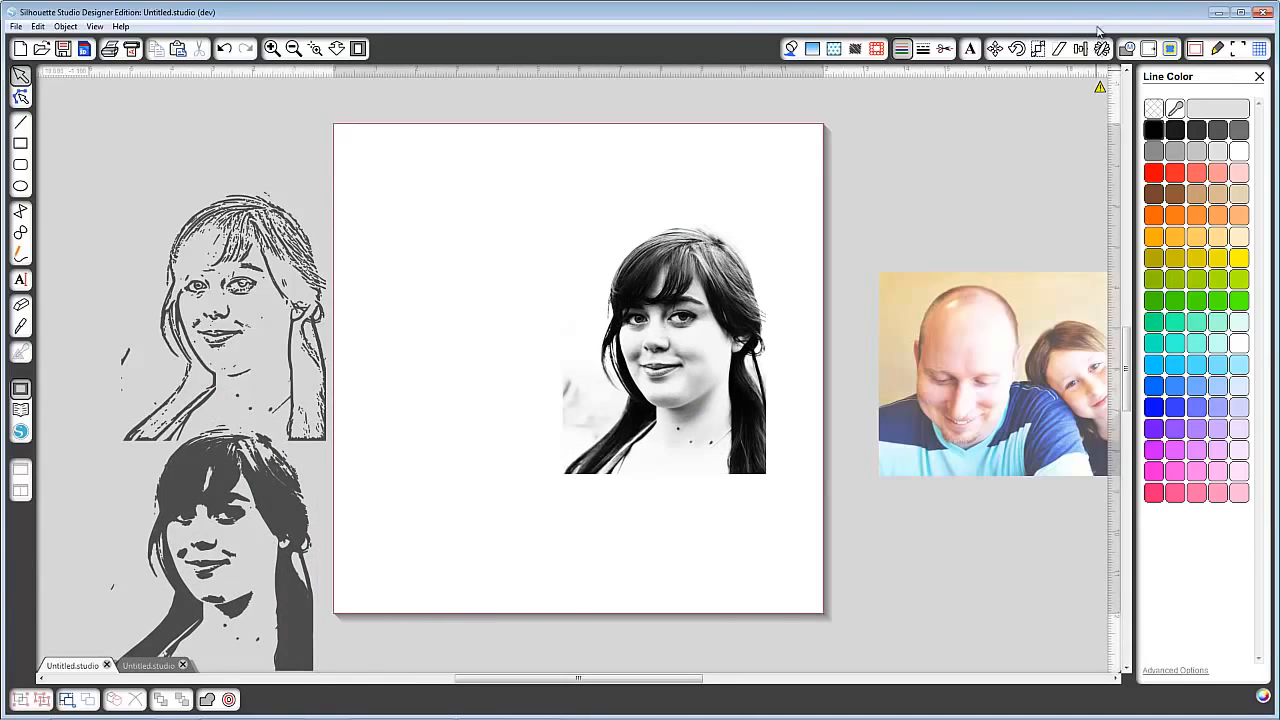
# Step: Draw a trace area about 5.9 by 7.1 in around the repositioned portrait photo and turn off the high pass filter
pyautogui.click(1171, 49)
pyautogui.click(1176, 104)
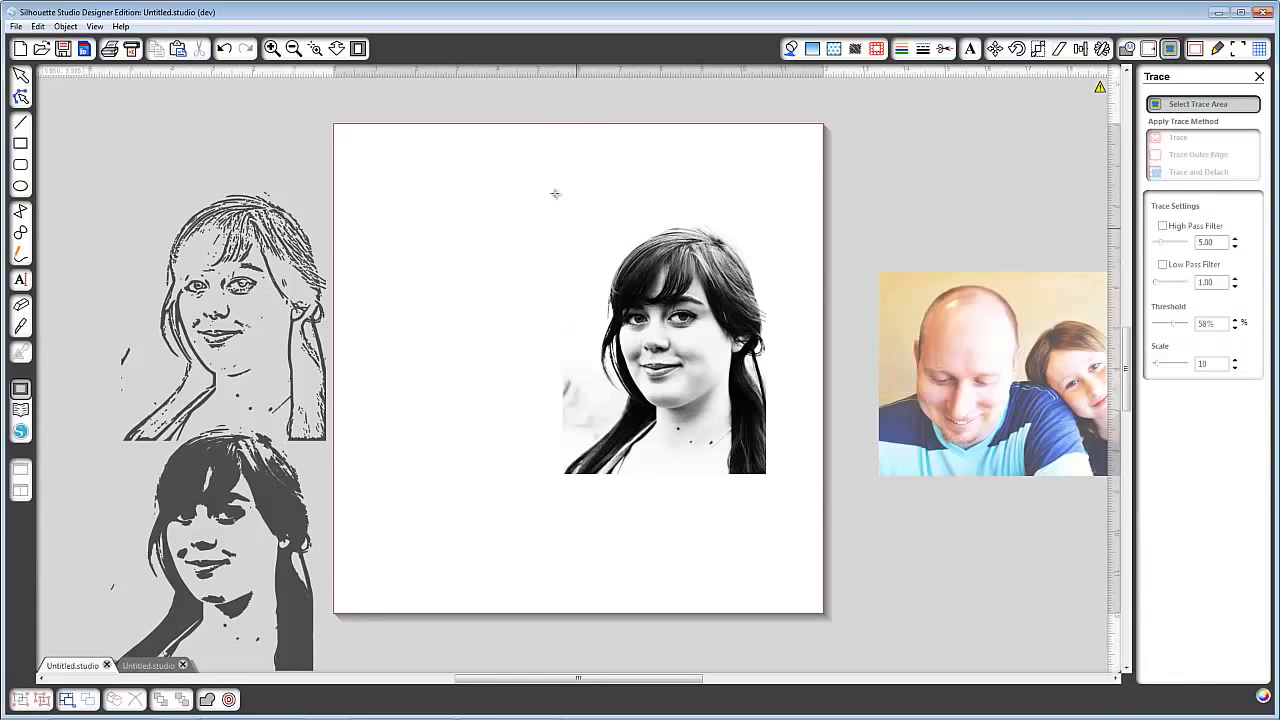
pyautogui.moveTo(551, 190); pyautogui.dragTo(628, 316)
pyautogui.moveTo(682, 393)
pyautogui.mouseDown()
pyautogui.moveTo(760, 474)
pyautogui.moveTo(792, 482)
pyautogui.mouseUp()
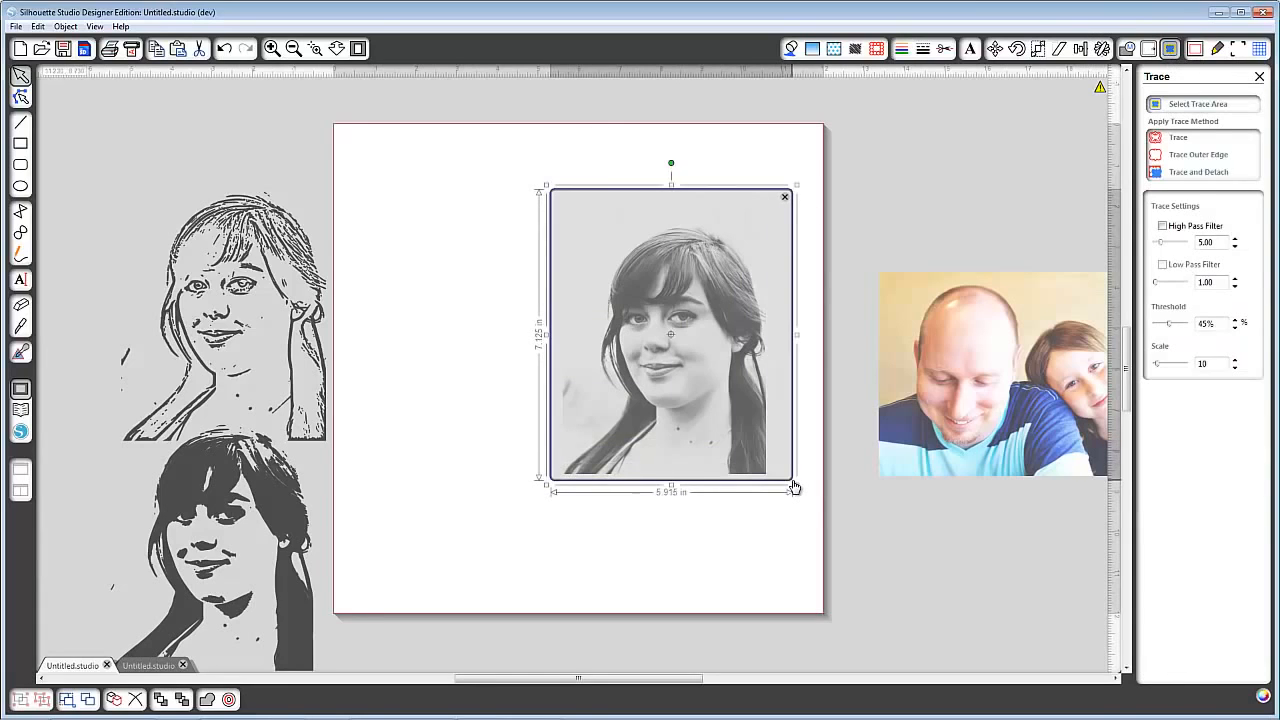
pyautogui.click(1163, 227)
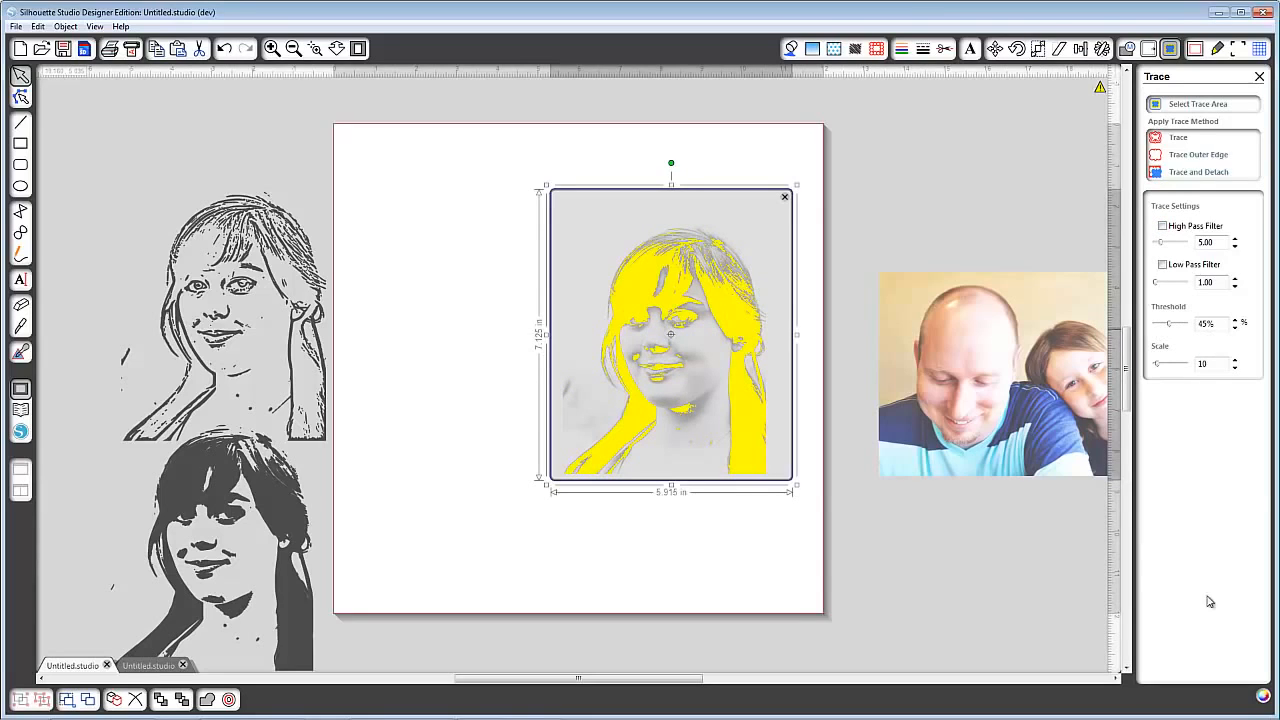
# Step: Trace the portrait at 45% threshold, move the photo aside, and select the trace
pyautogui.click(1190, 145)
pyautogui.moveTo(657, 317)
pyautogui.mouseDown()
pyautogui.moveTo(449, 315)
pyautogui.moveTo(443, 294)
pyautogui.mouseUp()
pyautogui.click(662, 310)
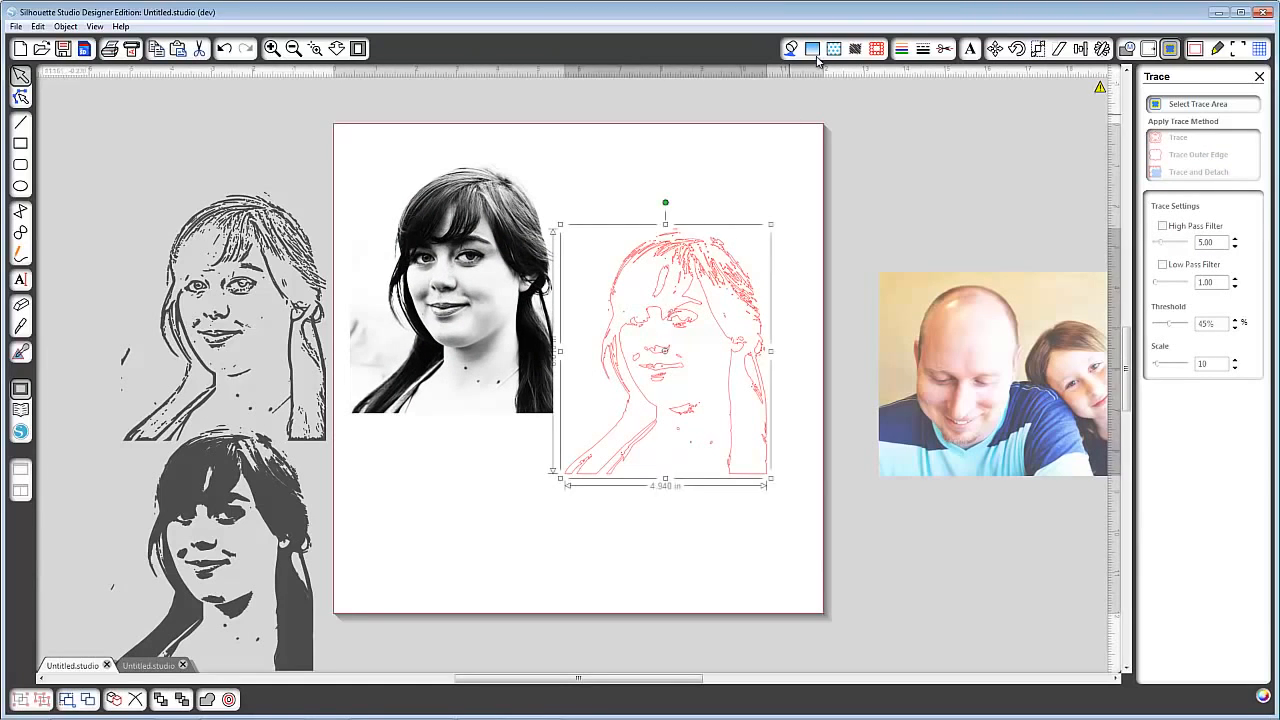
# Step: Fill the 45% threshold portrait trace with black and make its outline transparent
pyautogui.click(798, 52)
pyautogui.click(1153, 130)
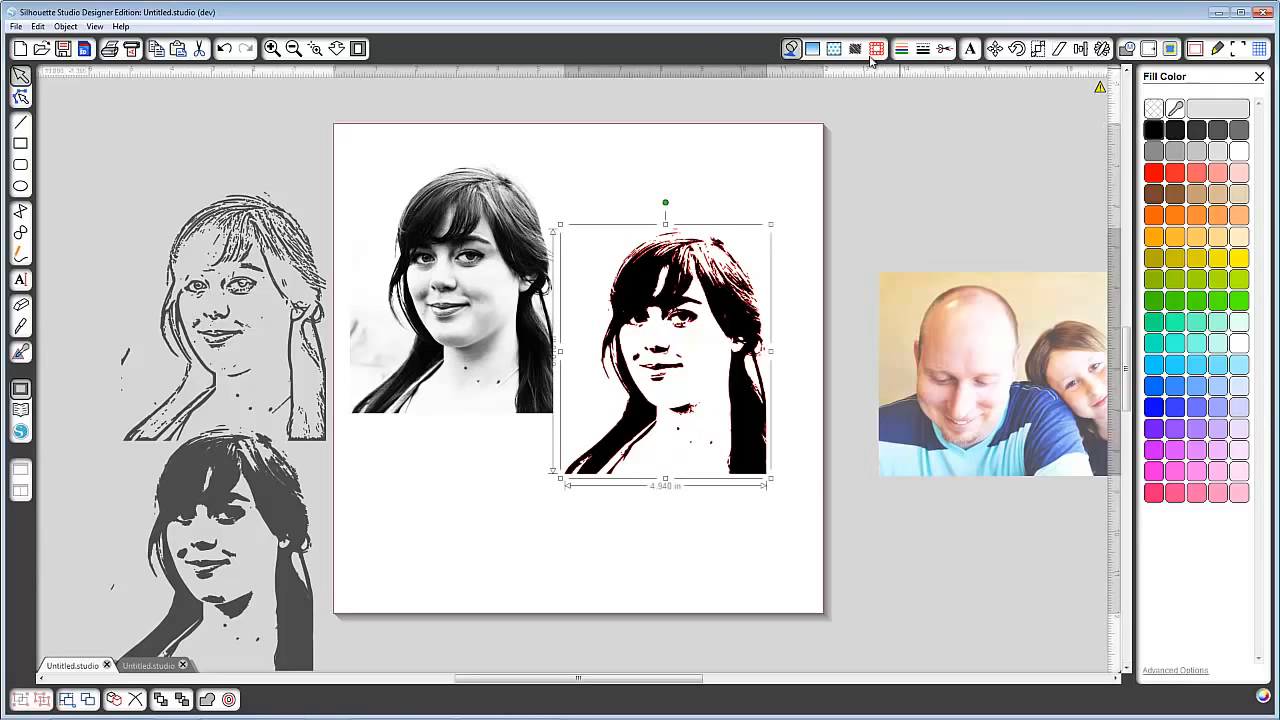
pyautogui.click(901, 50)
pyautogui.click(1153, 108)
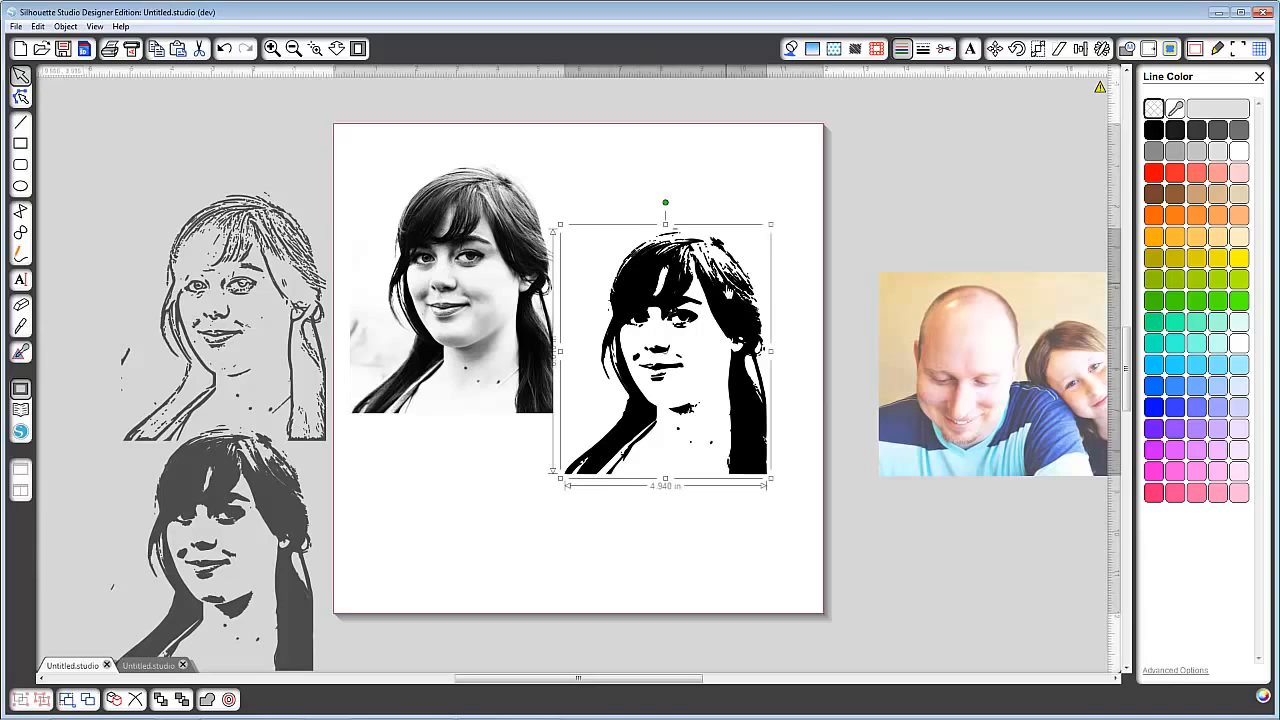
# Step: Arrange the portrait photo and its three black traces in a two-by-two layout on the page for comparison
pyautogui.moveTo(266, 520)
pyautogui.mouseDown()
pyautogui.moveTo(570, 465)
pyautogui.moveTo(576, 448)
pyautogui.mouseUp()
pyautogui.moveTo(680, 237); pyautogui.dragTo(703, 341)
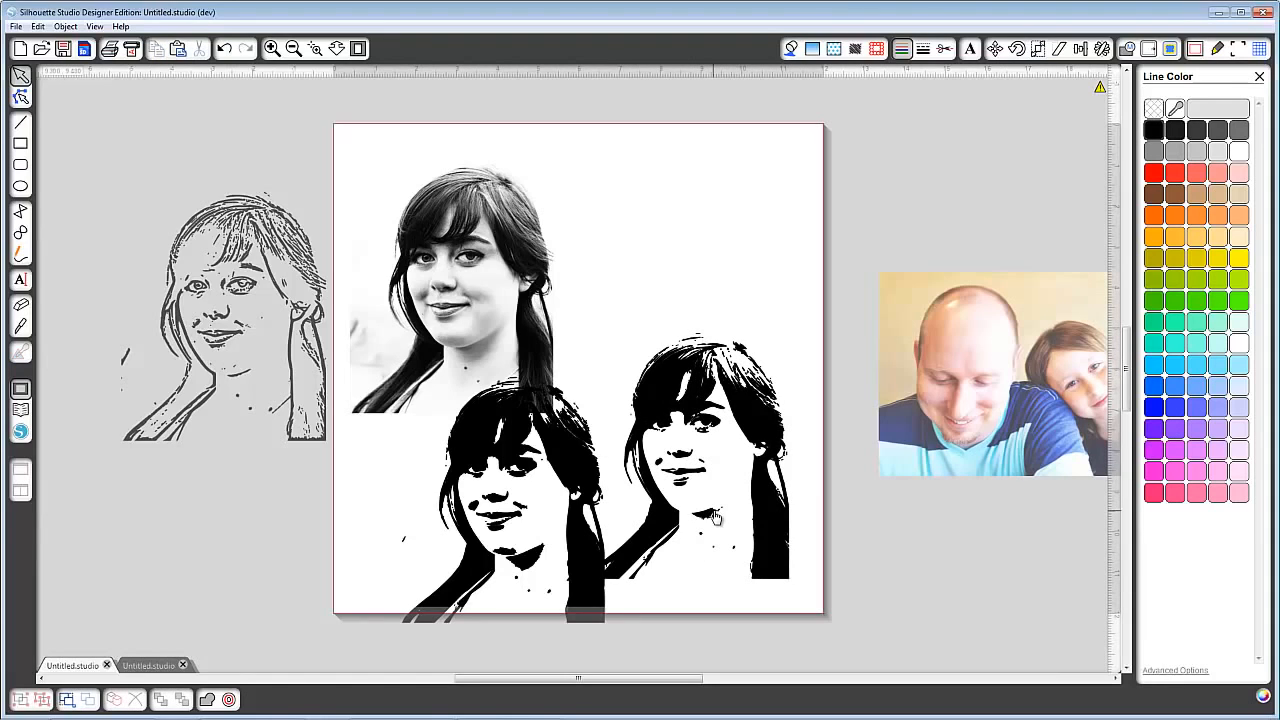
pyautogui.moveTo(519, 272); pyautogui.dragTo(519, 232)
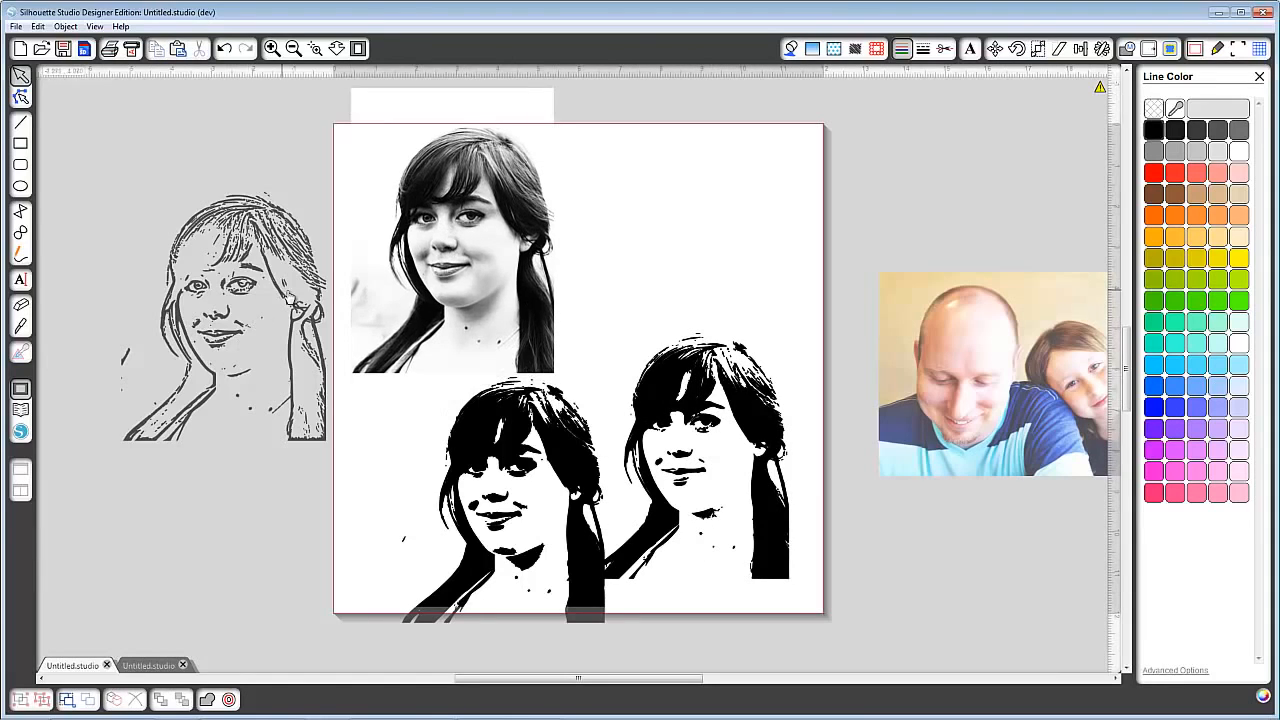
pyautogui.moveTo(289, 298)
pyautogui.mouseDown()
pyautogui.moveTo(610, 268)
pyautogui.moveTo(753, 184)
pyautogui.moveTo(764, 201)
pyautogui.mouseUp()
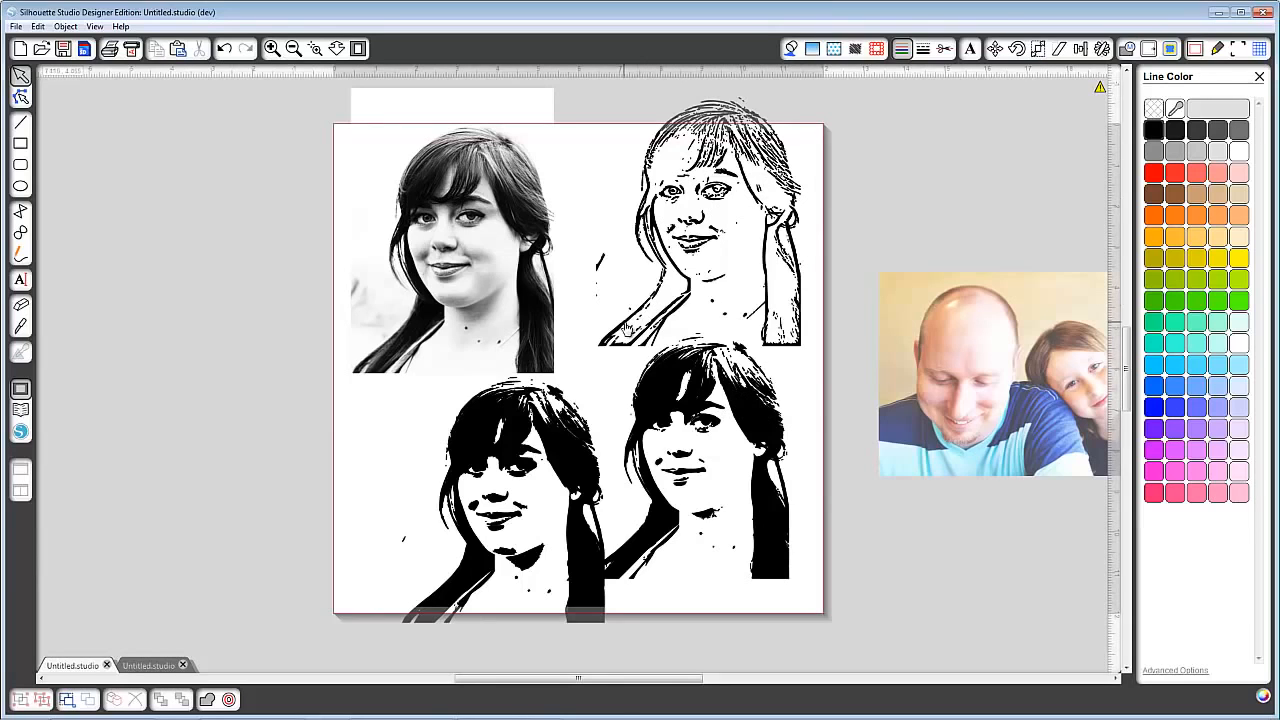
pyautogui.moveTo(541, 468); pyautogui.dragTo(510, 464)
pyautogui.click(691, 548)
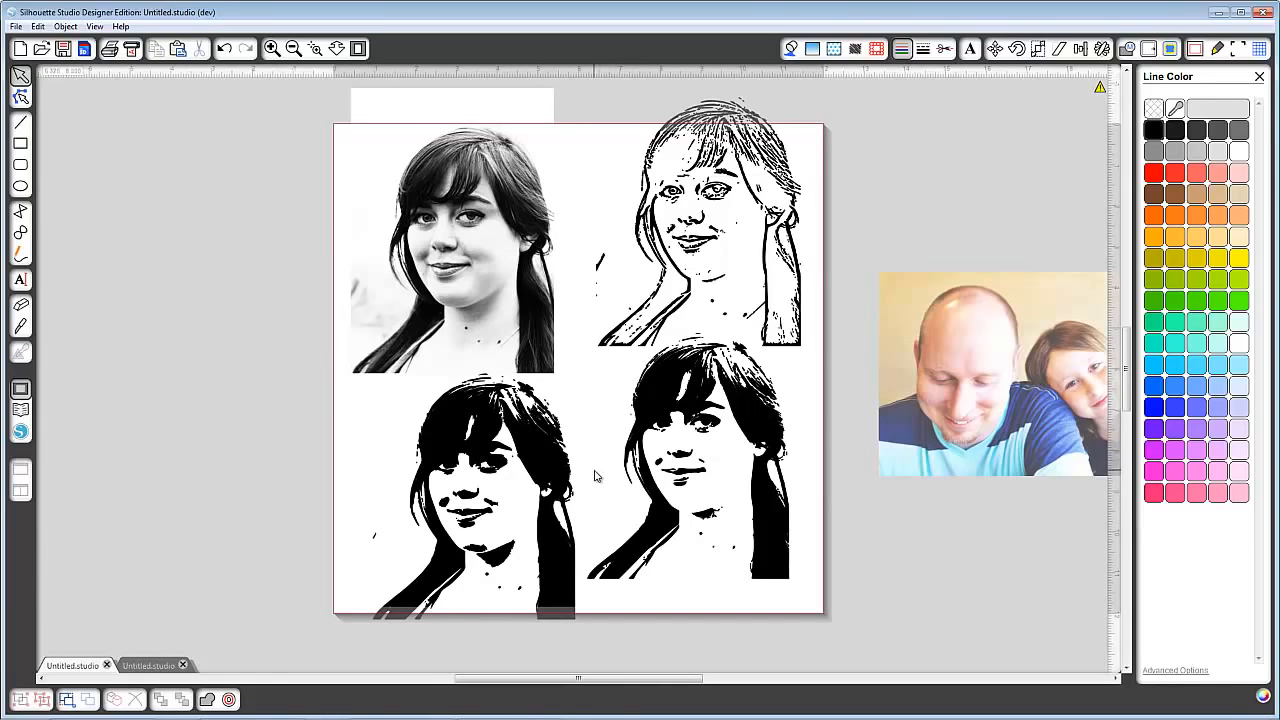
pyautogui.moveTo(713, 449); pyautogui.dragTo(726, 463)
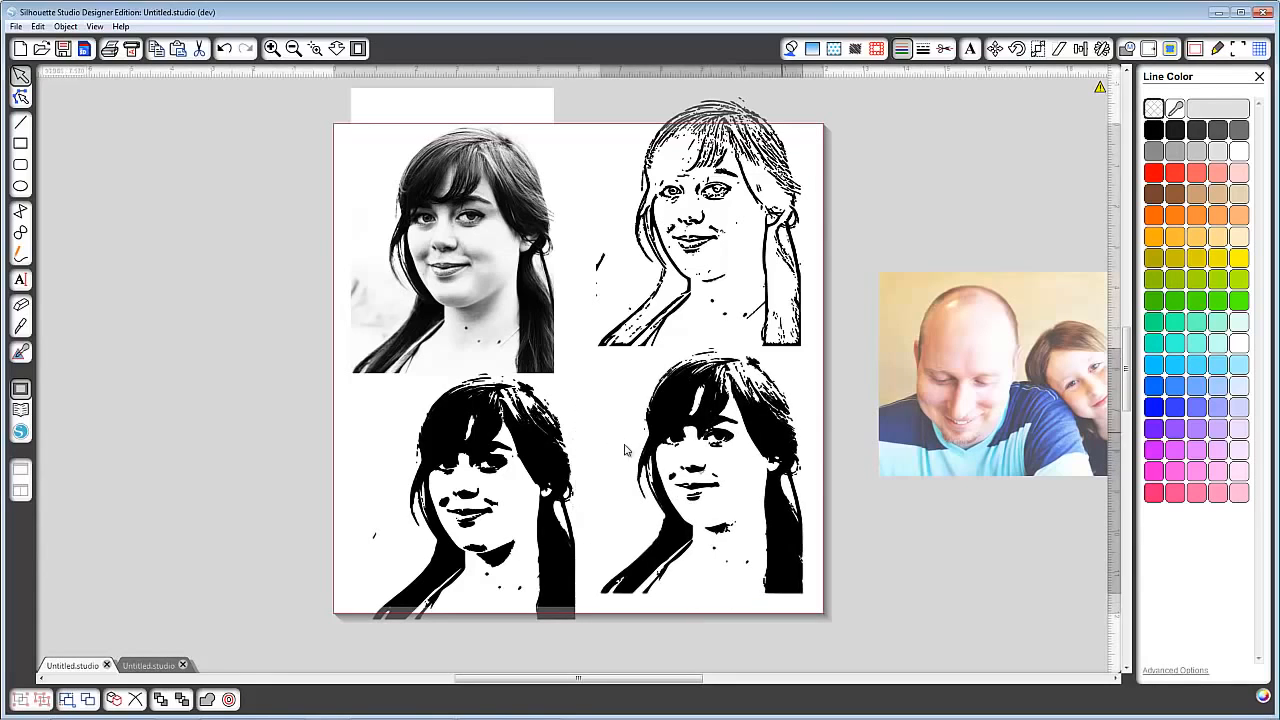
# Step: Move the darker solid portrait trace off the page and reposition the other solid trace near the page's lower edge
pyautogui.moveTo(560, 449); pyautogui.dragTo(82, 348)
pyautogui.click(586, 443)
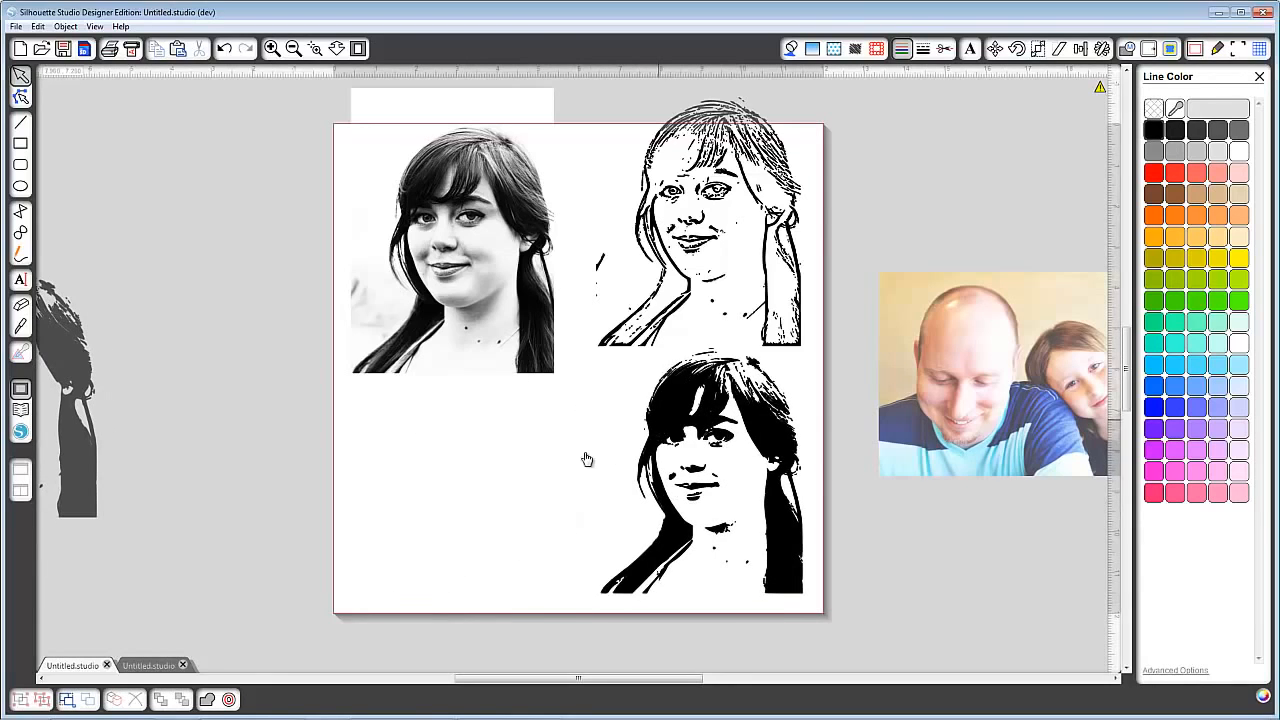
pyautogui.moveTo(586, 457); pyautogui.dragTo(508, 489)
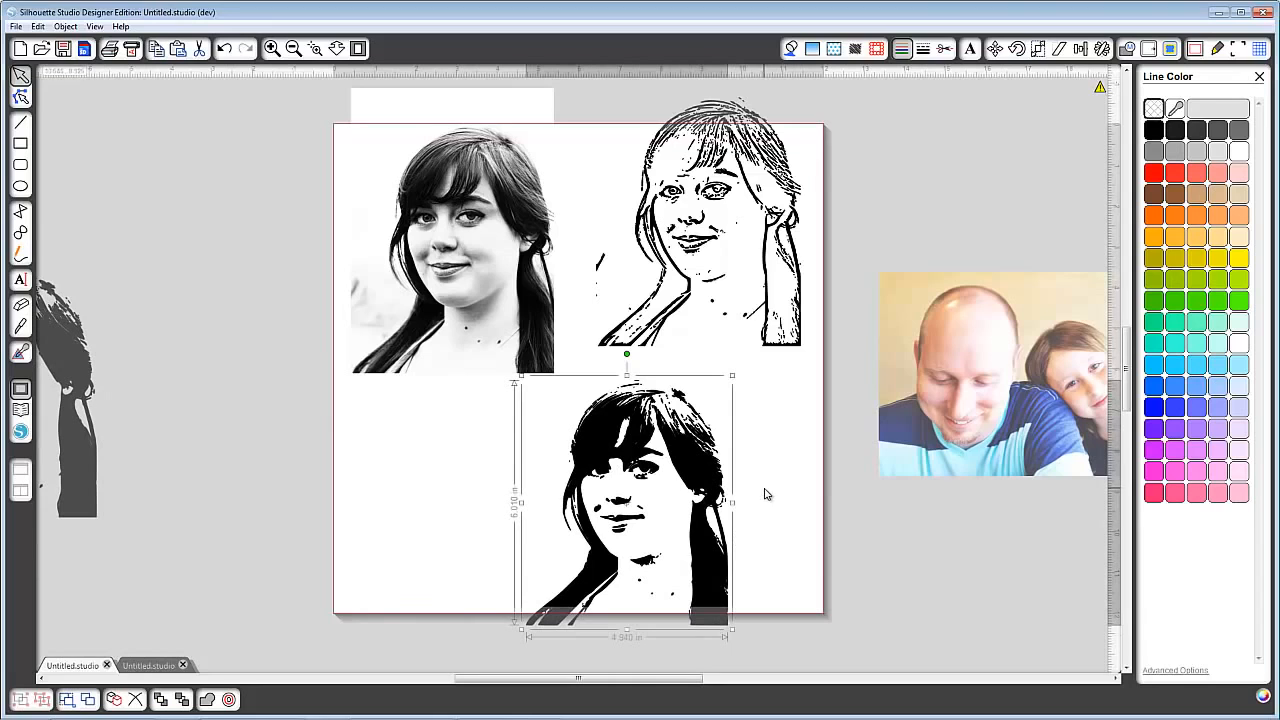
pyautogui.moveTo(713, 459); pyautogui.dragTo(764, 459)
# Step: Move the line-style trace, portrait photo and remaining solid trace off the page, and delete the line-style and darker solid traces
pyautogui.moveTo(715, 193)
pyautogui.mouseDown()
pyautogui.moveTo(676, 216)
pyautogui.moveTo(242, 182)
pyautogui.mouseUp()
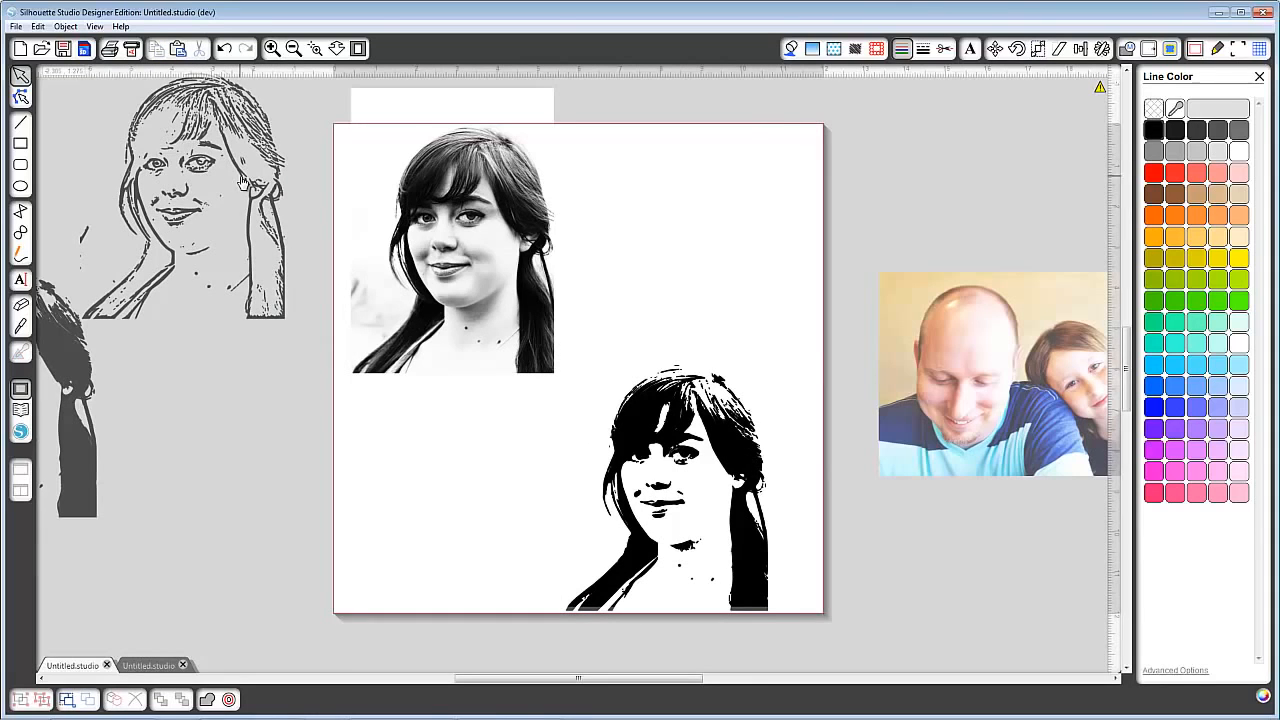
pyautogui.moveTo(486, 240)
pyautogui.mouseDown()
pyautogui.moveTo(617, 369)
pyautogui.moveTo(480, 271)
pyautogui.moveTo(297, 265)
pyautogui.moveTo(104, 351)
pyautogui.mouseUp()
pyautogui.moveTo(660, 444); pyautogui.dragTo(131, 456)
pyautogui.moveTo(228, 104); pyautogui.dragTo(231, 132)
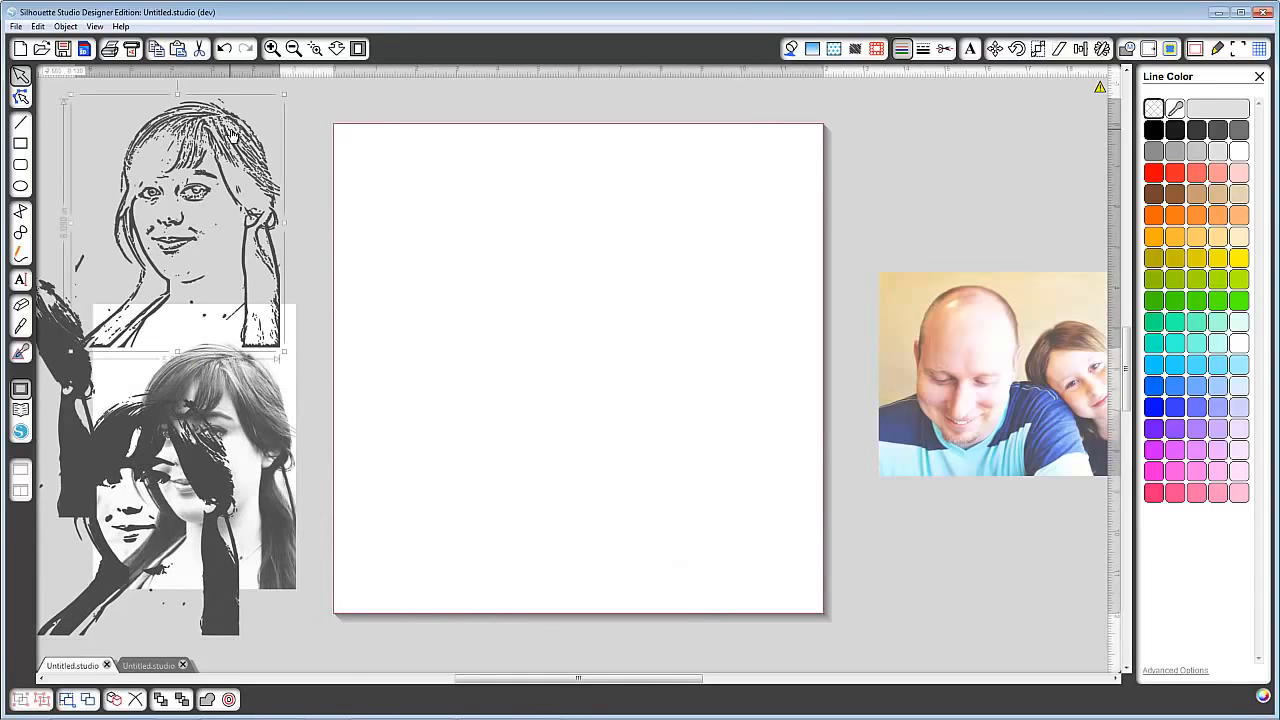
pyautogui.press('Delete')
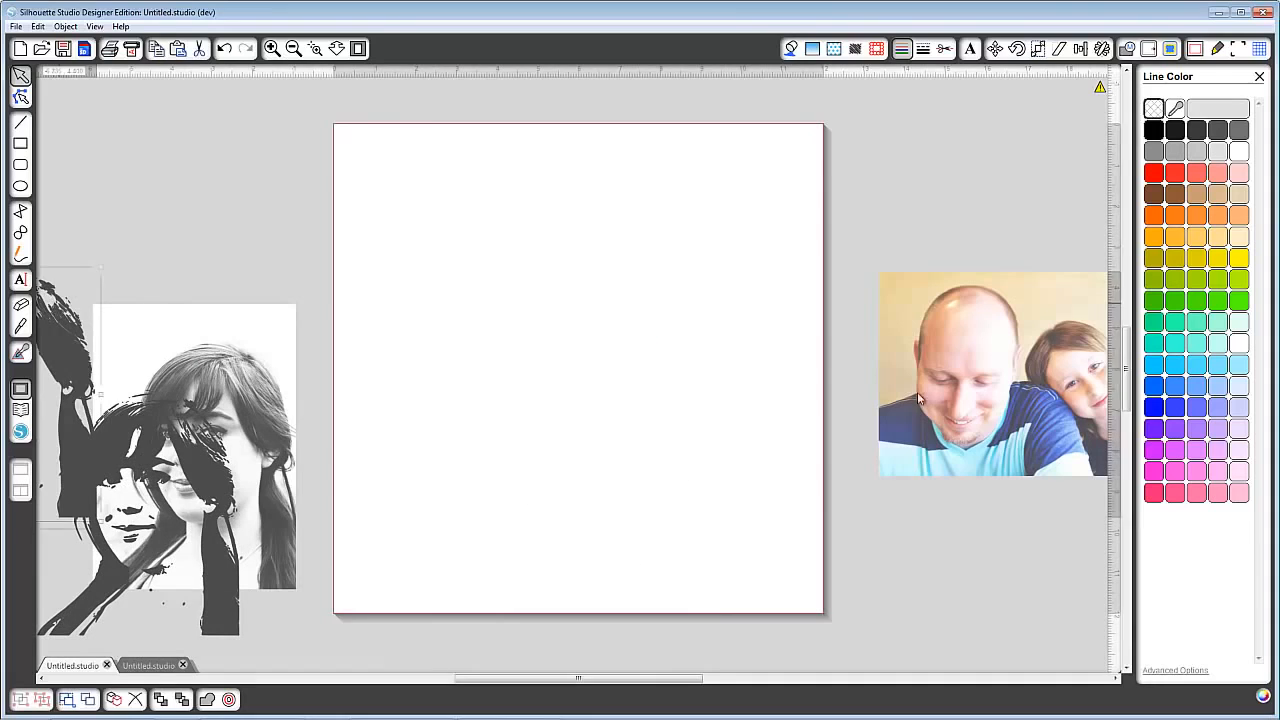
# Step: Move the color photo of the man and girl onto the page and trace it with high pass filter 5.00 and 45% threshold
pyautogui.moveTo(952, 397); pyautogui.dragTo(493, 281)
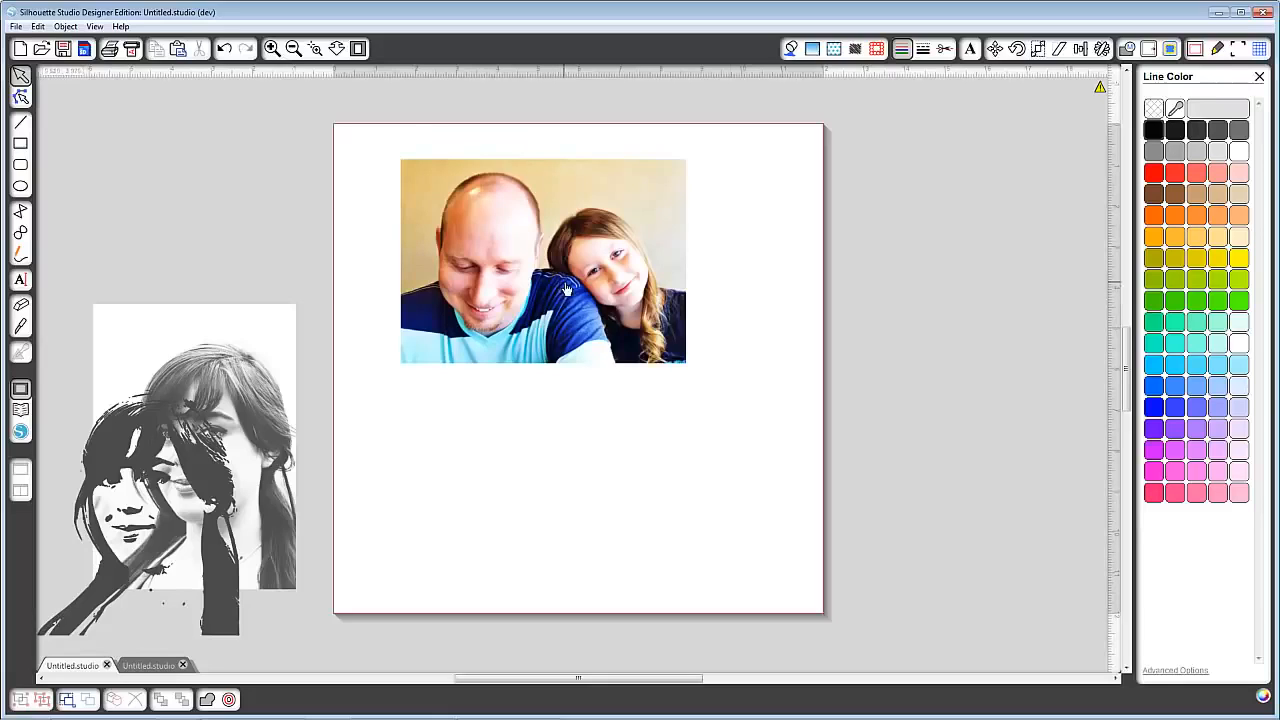
pyautogui.click(680, 320)
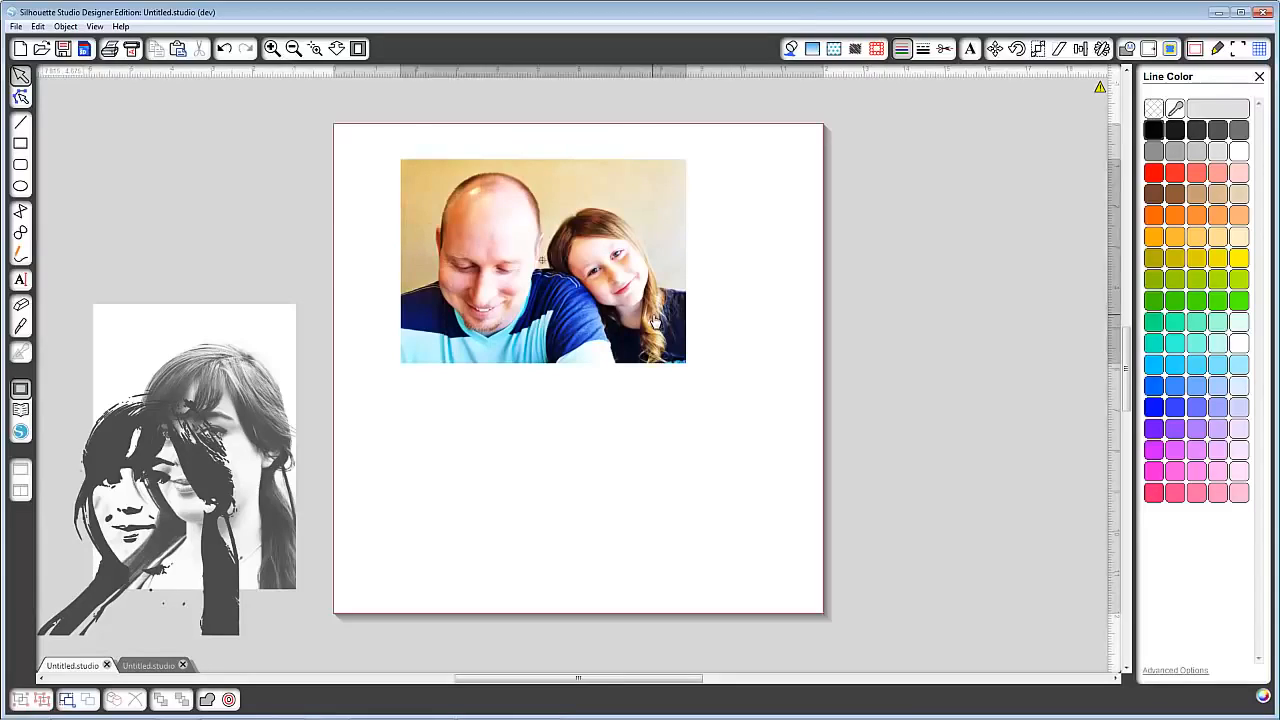
pyautogui.click(1170, 50)
pyautogui.click(1199, 108)
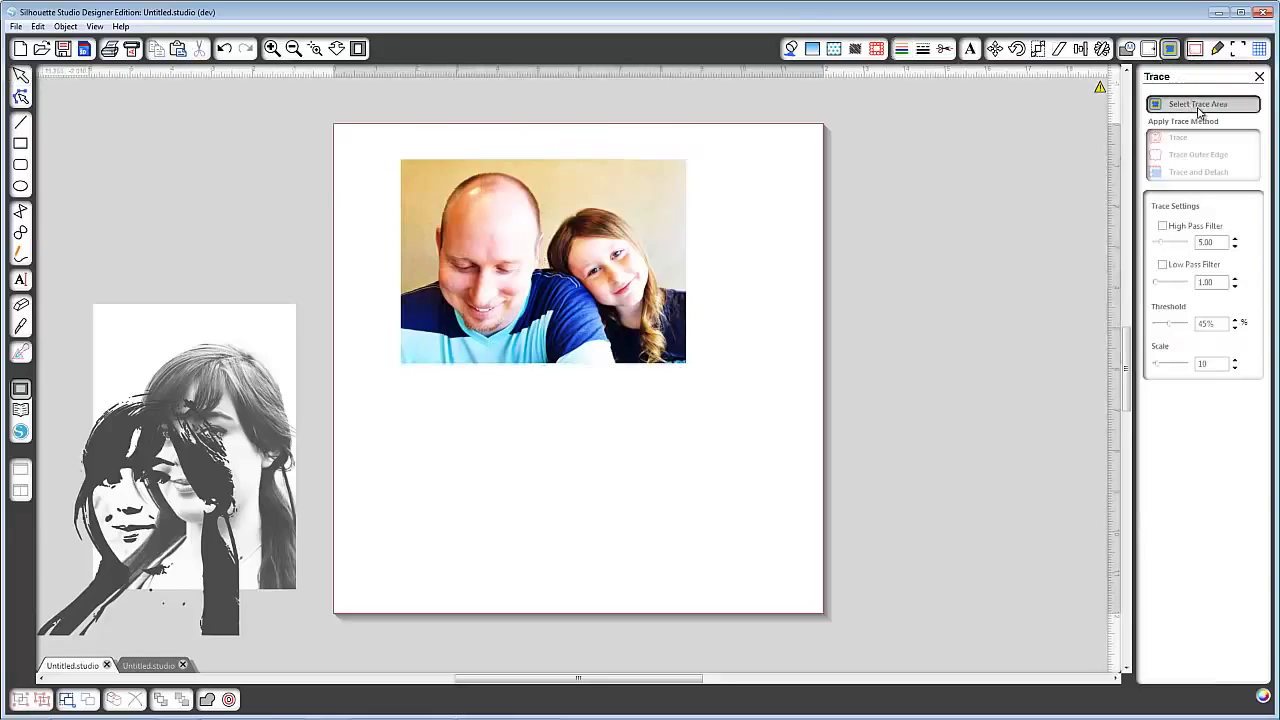
pyautogui.moveTo(387, 154)
pyautogui.mouseDown()
pyautogui.moveTo(589, 366)
pyautogui.moveTo(704, 381)
pyautogui.mouseUp()
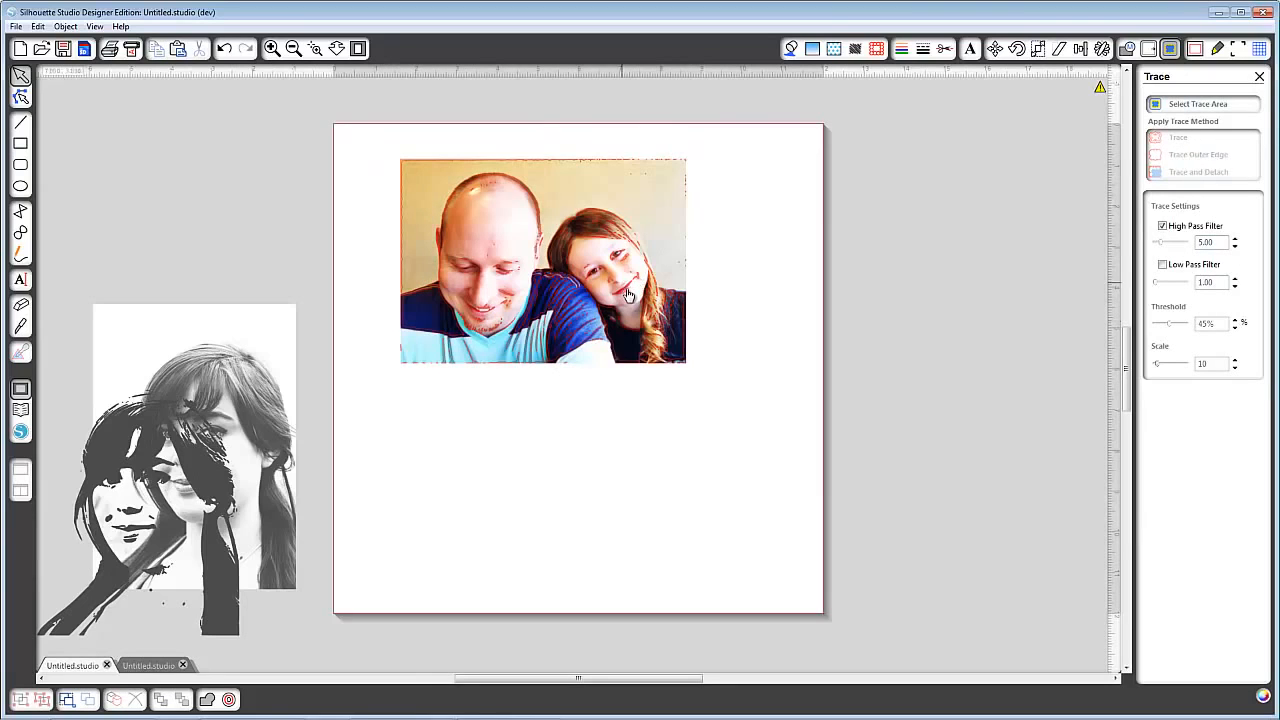
# Step: Move the new trace below the two-person photo, fill it with black and make its line color transparent
pyautogui.moveTo(630, 296)
pyautogui.mouseDown()
pyautogui.moveTo(648, 460)
pyautogui.moveTo(638, 514)
pyautogui.mouseUp()
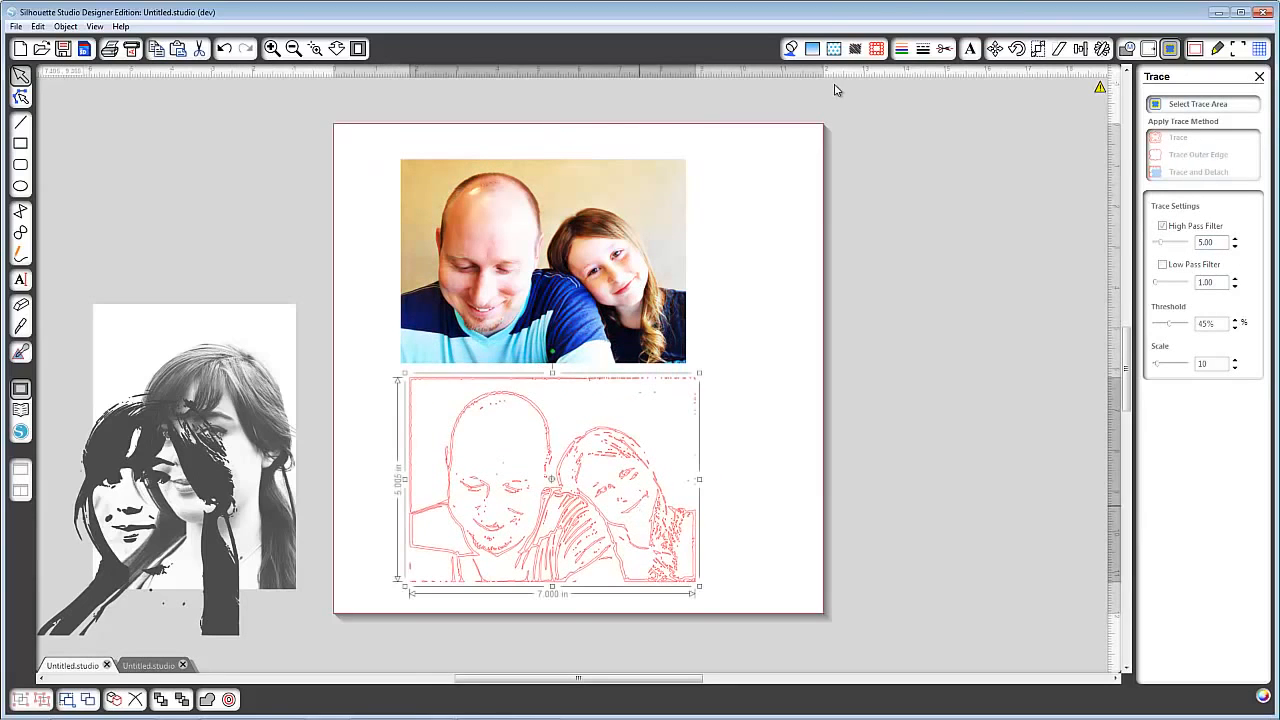
pyautogui.click(791, 50)
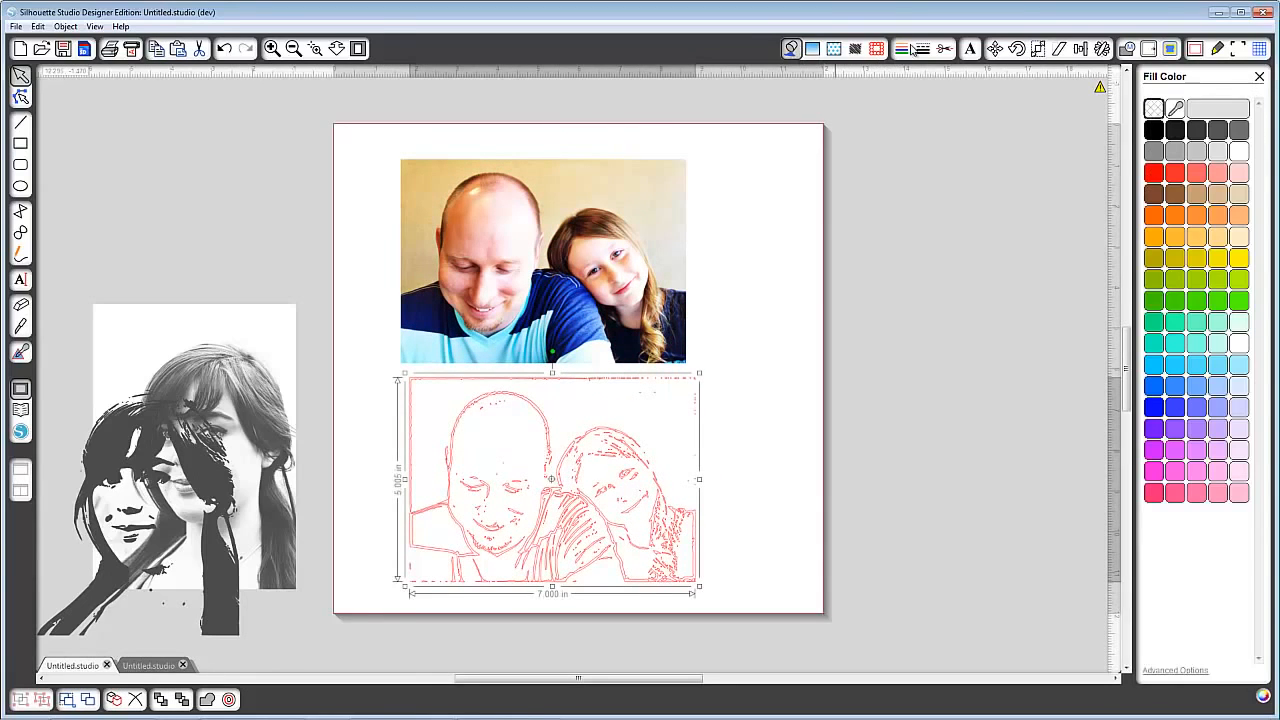
pyautogui.click(1155, 130)
pyautogui.click(901, 49)
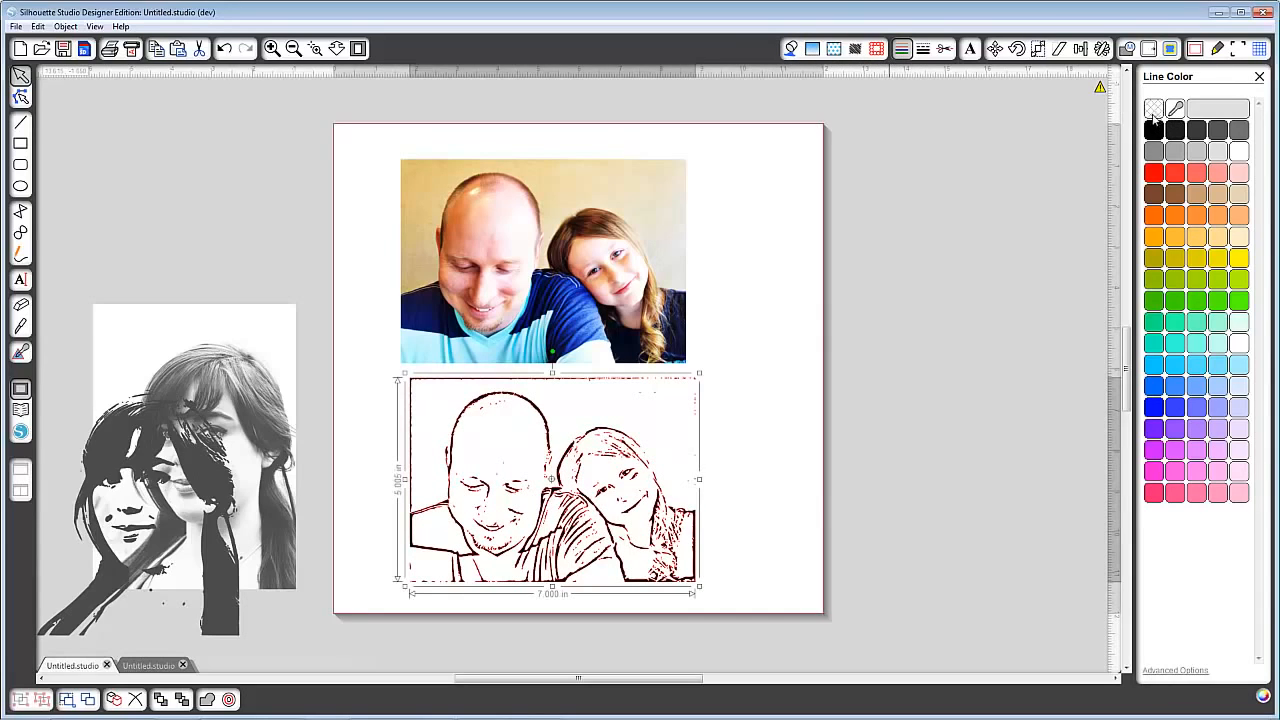
pyautogui.click(1155, 128)
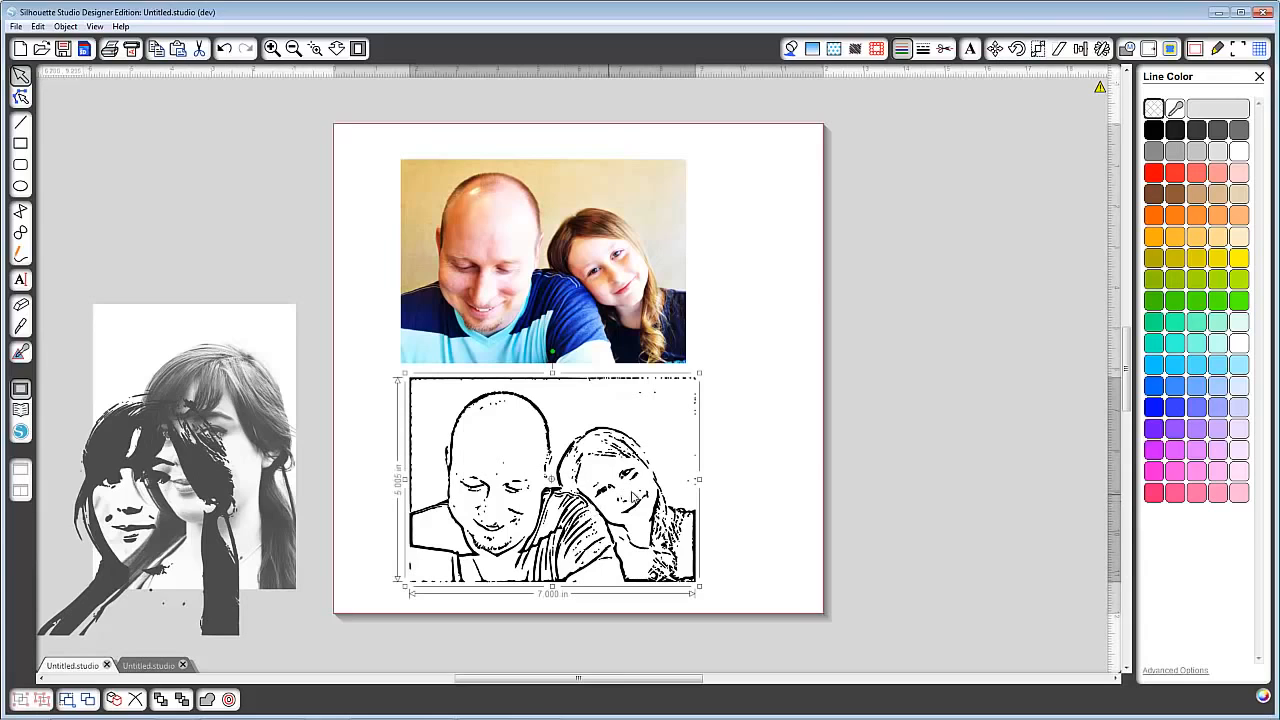
# Step: Move the black line-style trace of the man and girl beside the photo, mostly off the page, and select the photo
pyautogui.moveTo(550, 477)
pyautogui.mouseDown()
pyautogui.moveTo(834, 400)
pyautogui.moveTo(943, 303)
pyautogui.moveTo(871, 263)
pyautogui.moveTo(906, 262)
pyautogui.mouseUp()
pyautogui.moveTo(1007, 279); pyautogui.dragTo(1027, 273)
pyautogui.click(676, 248)
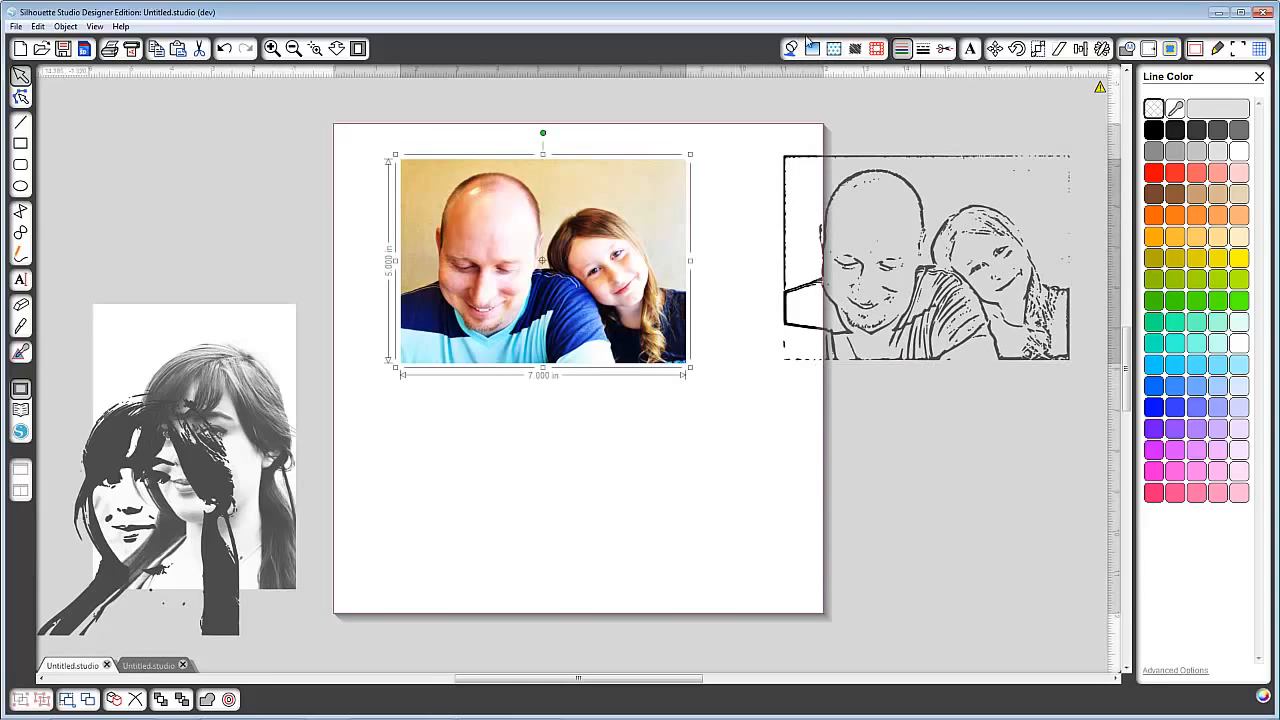
# Step: Draw a trace area about 7.7 by 5.9 in around the two-person photo and trace it without the high pass filter at 45% threshold
pyautogui.click(1170, 48)
pyautogui.click(1197, 104)
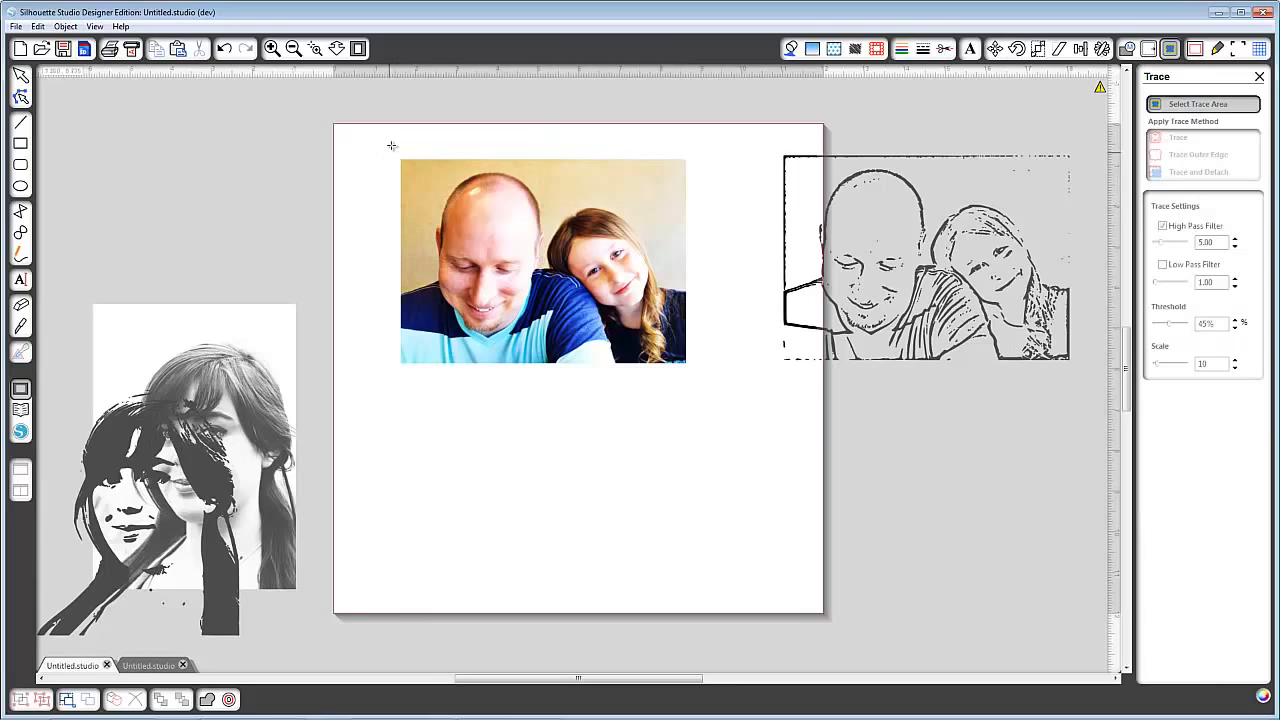
pyautogui.moveTo(391, 146)
pyautogui.mouseDown()
pyautogui.moveTo(452, 226)
pyautogui.moveTo(706, 389)
pyautogui.mouseUp()
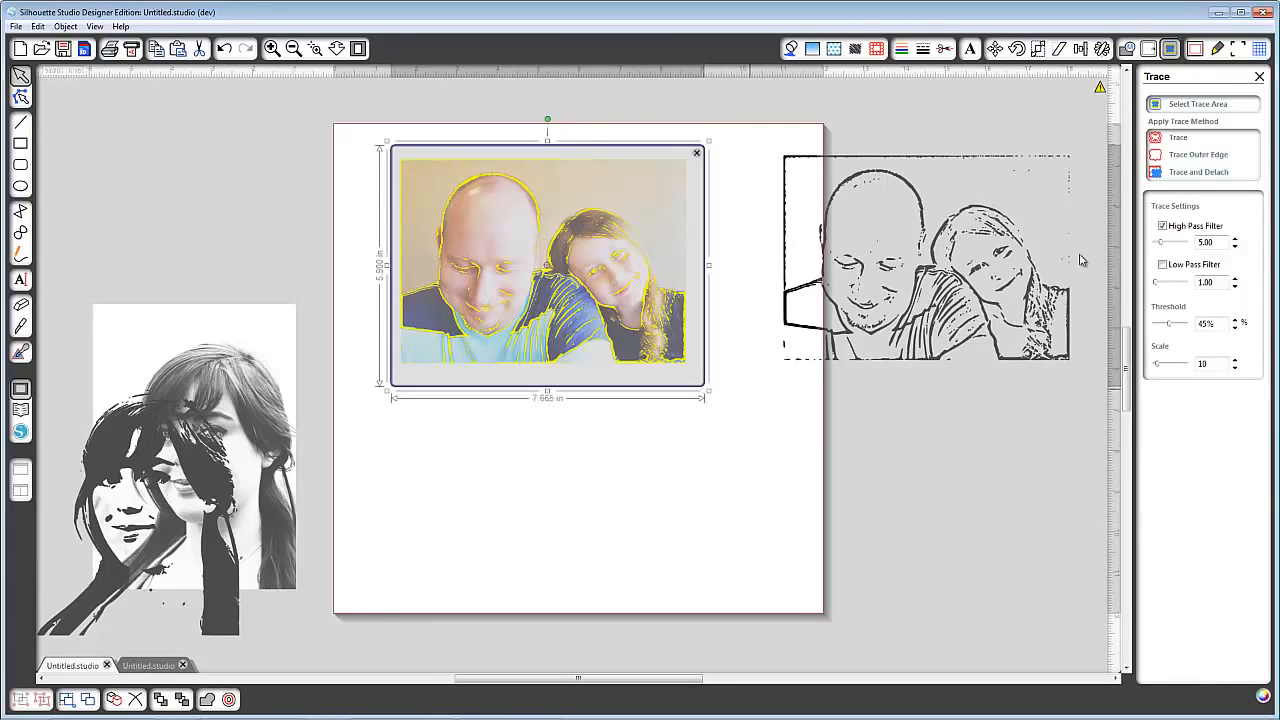
pyautogui.click(1162, 227)
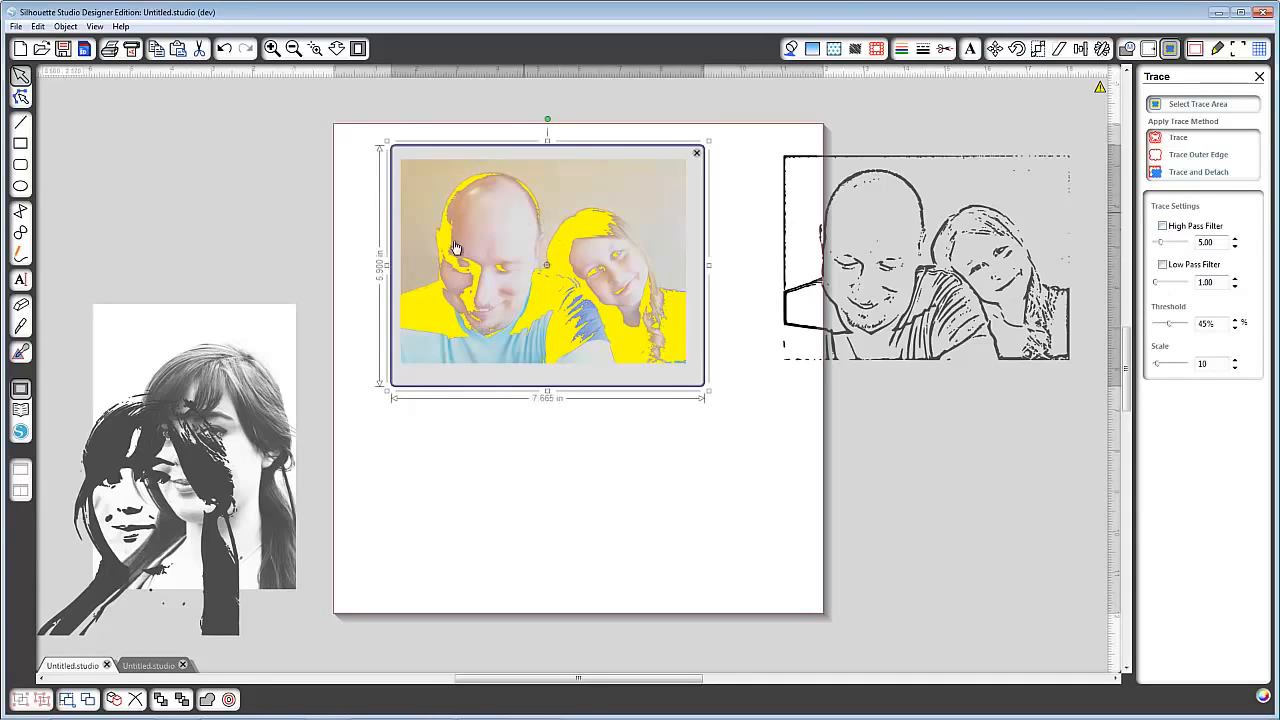
pyautogui.click(1176, 138)
# Step: Separate the photo from its new trace, with the trace above, and give the trace a black fill and transparent line color
pyautogui.moveTo(593, 364); pyautogui.dragTo(613, 577)
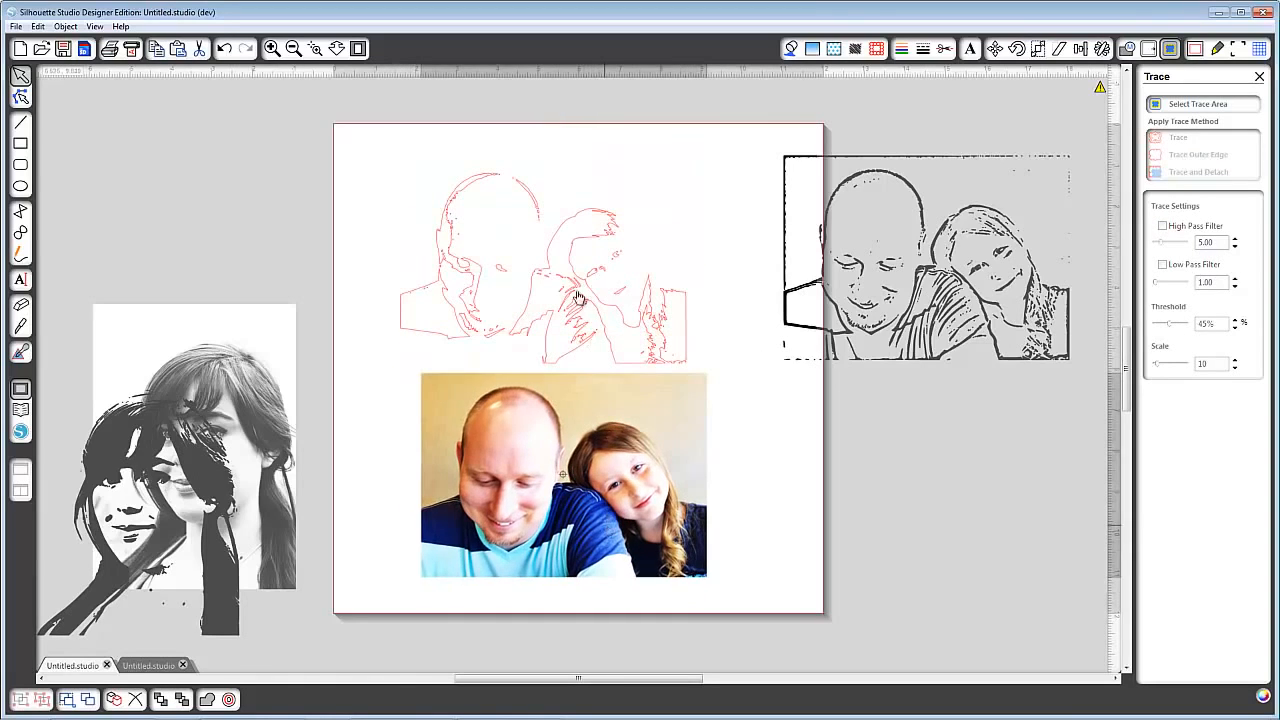
pyautogui.click(571, 250)
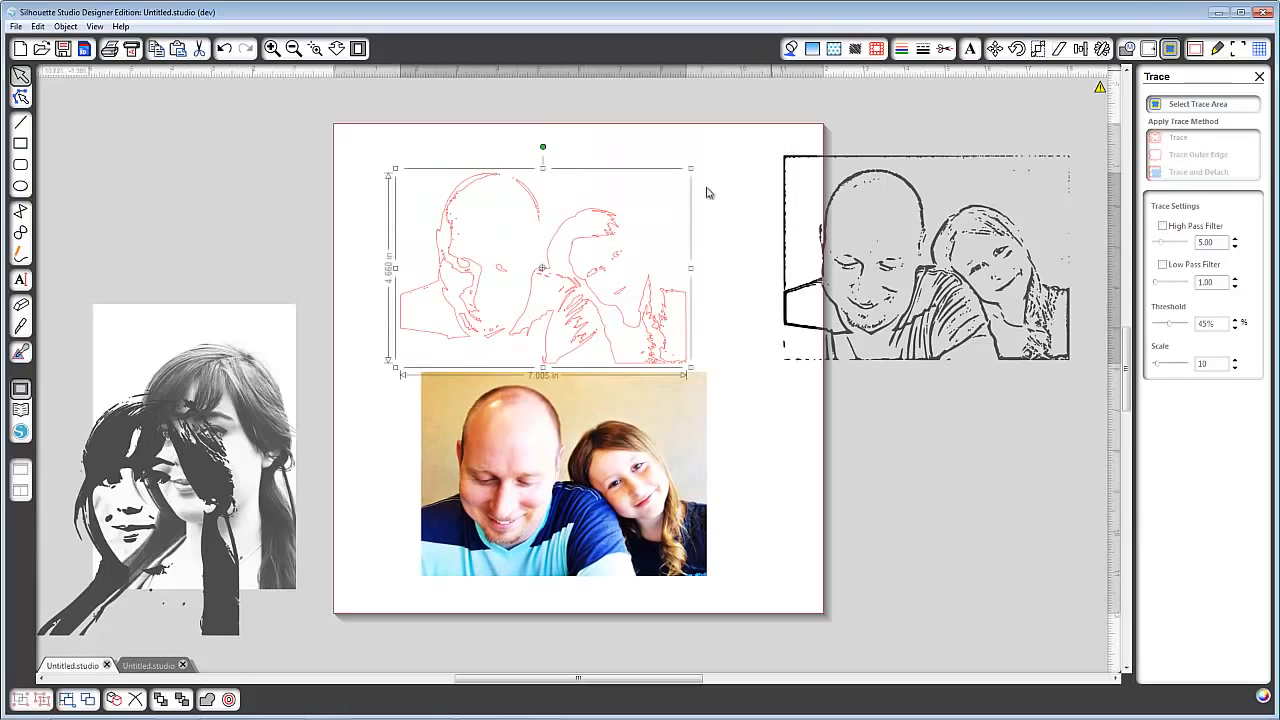
pyautogui.click(794, 50)
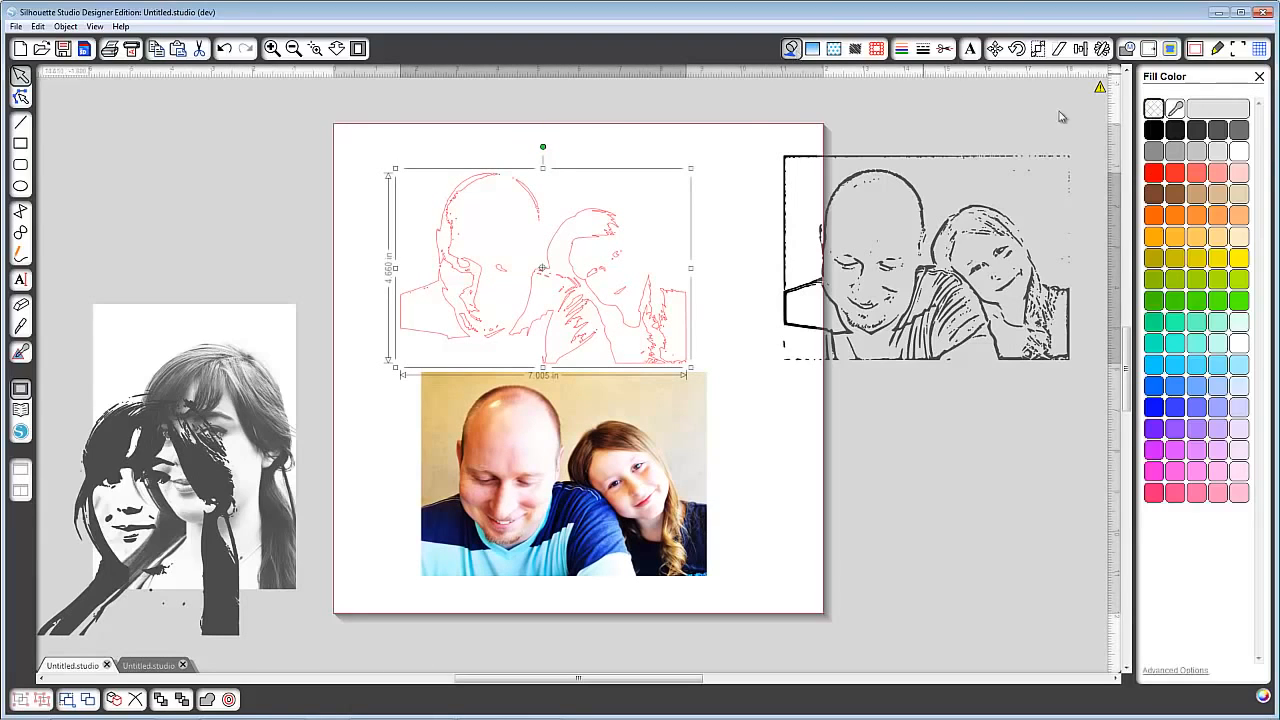
pyautogui.click(1154, 130)
pyautogui.click(903, 50)
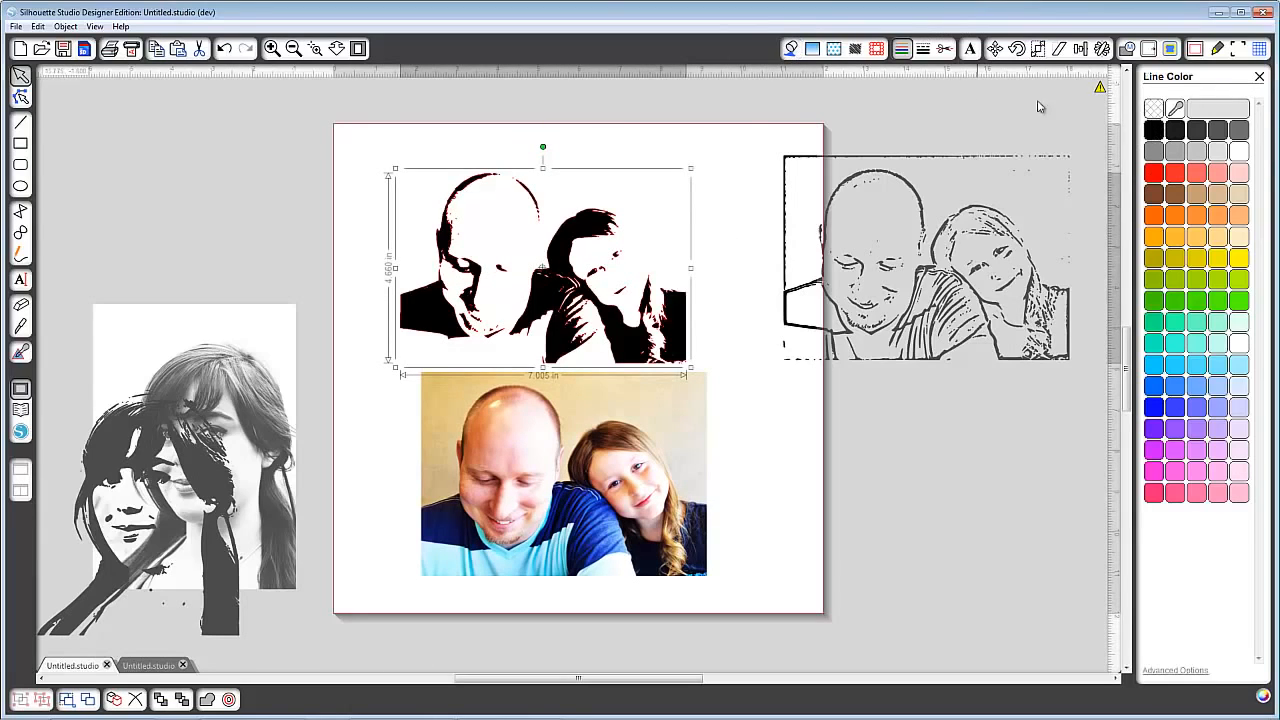
pyautogui.click(1155, 109)
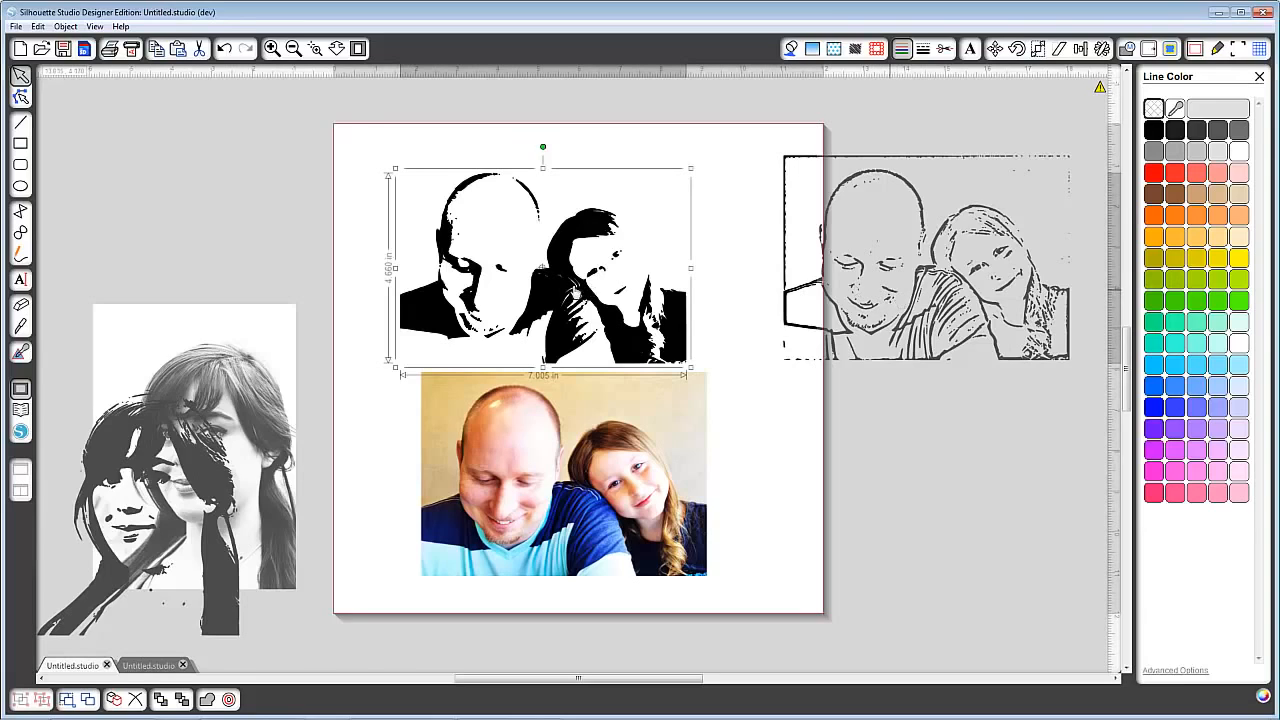
pyautogui.moveTo(641, 308); pyautogui.dragTo(630, 229)
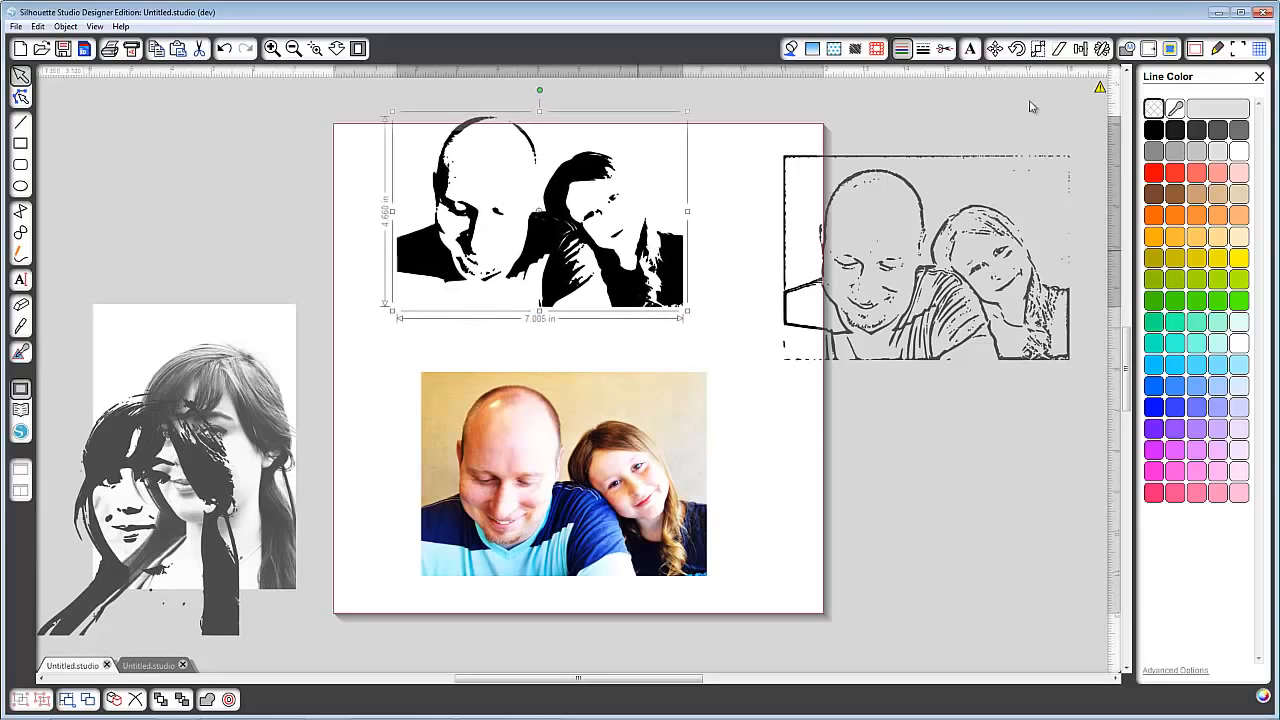
# Step: Draw a trace area about 7.4 by 5.5 in around the moved photo, turn off the high pass filter and set the threshold to 69%
pyautogui.click(1170, 48)
pyautogui.click(1172, 106)
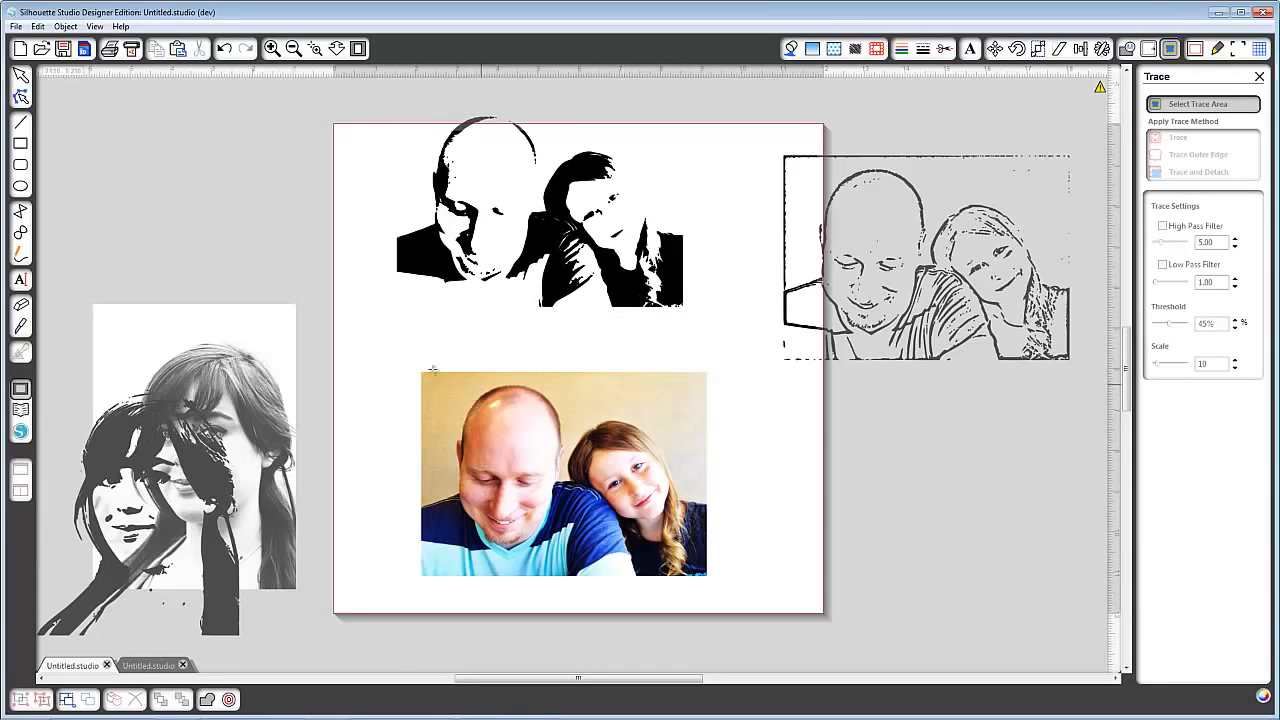
pyautogui.moveTo(410, 363)
pyautogui.mouseDown()
pyautogui.moveTo(694, 558)
pyautogui.moveTo(717, 591)
pyautogui.mouseUp()
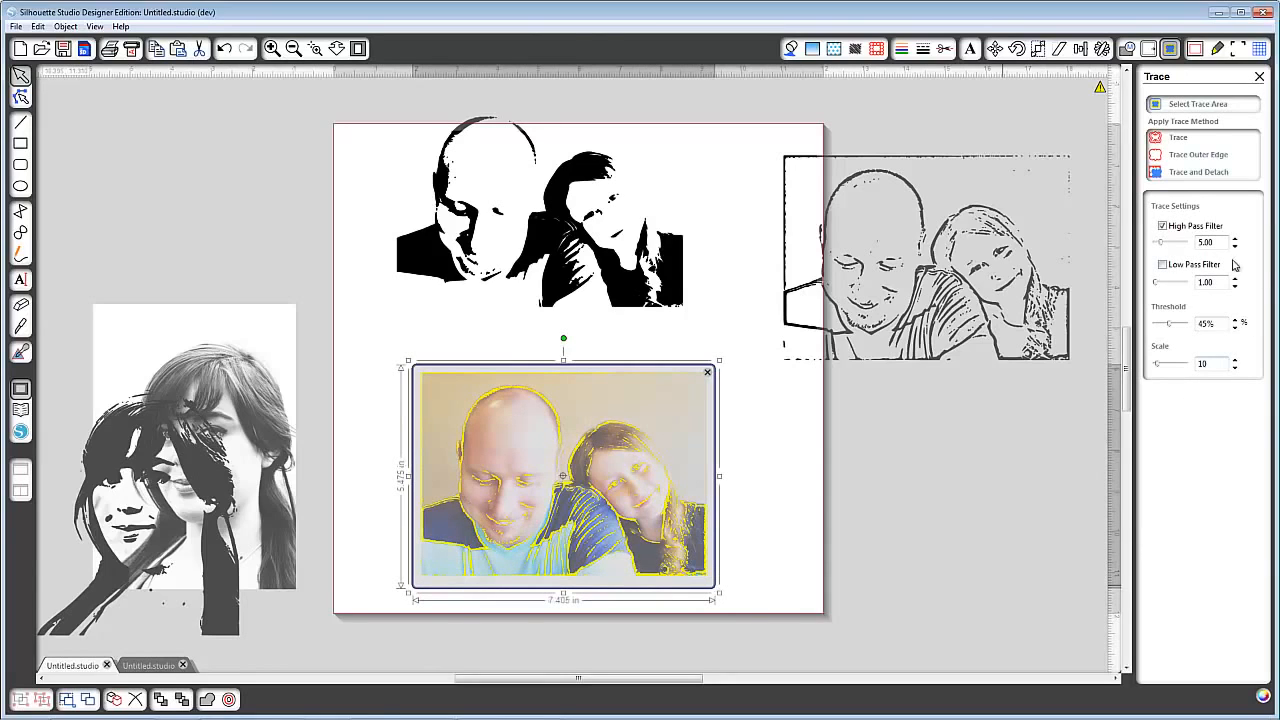
pyautogui.click(1163, 227)
pyautogui.click(1163, 227)
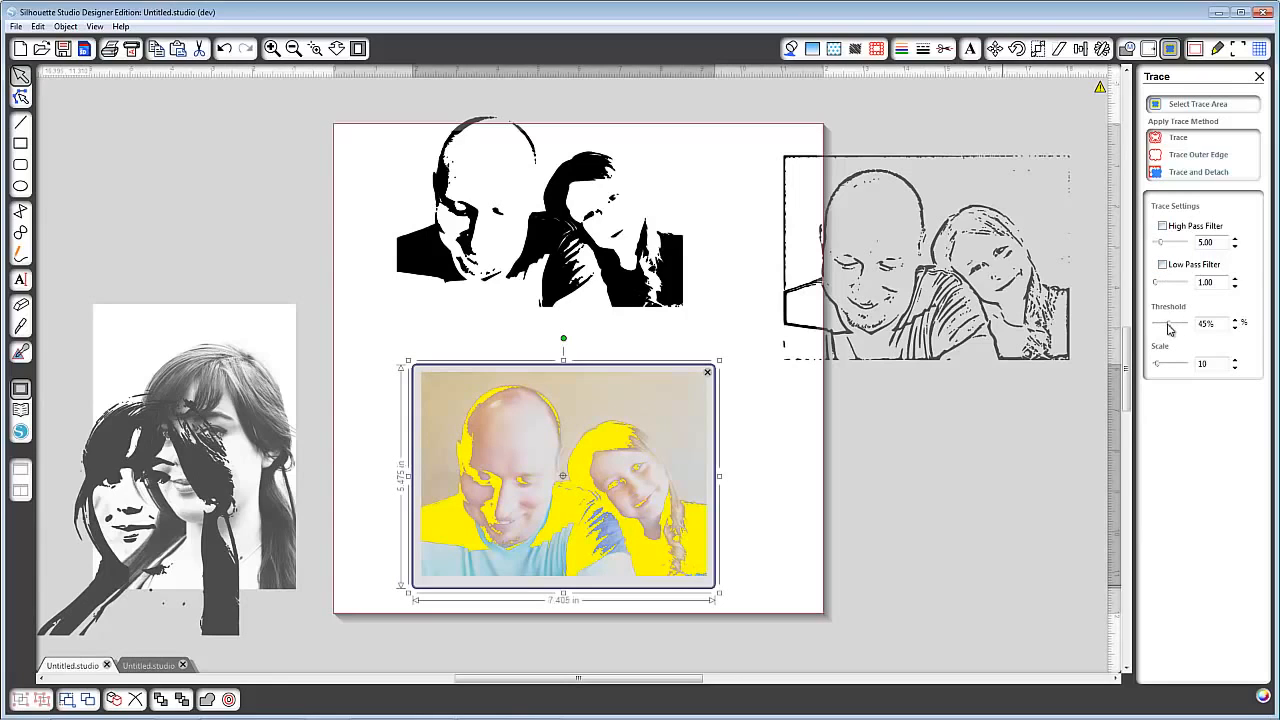
pyautogui.moveTo(1168, 330); pyautogui.dragTo(1175, 332)
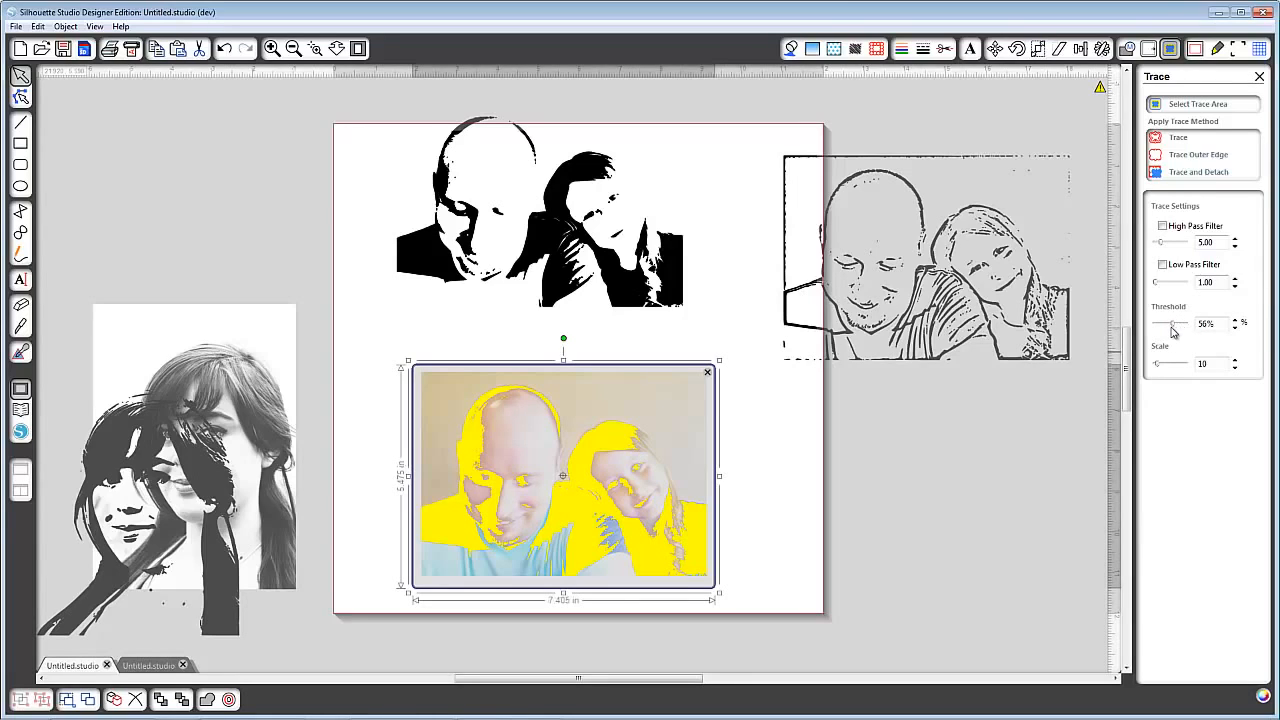
pyautogui.moveTo(1174, 333); pyautogui.dragTo(1177, 335)
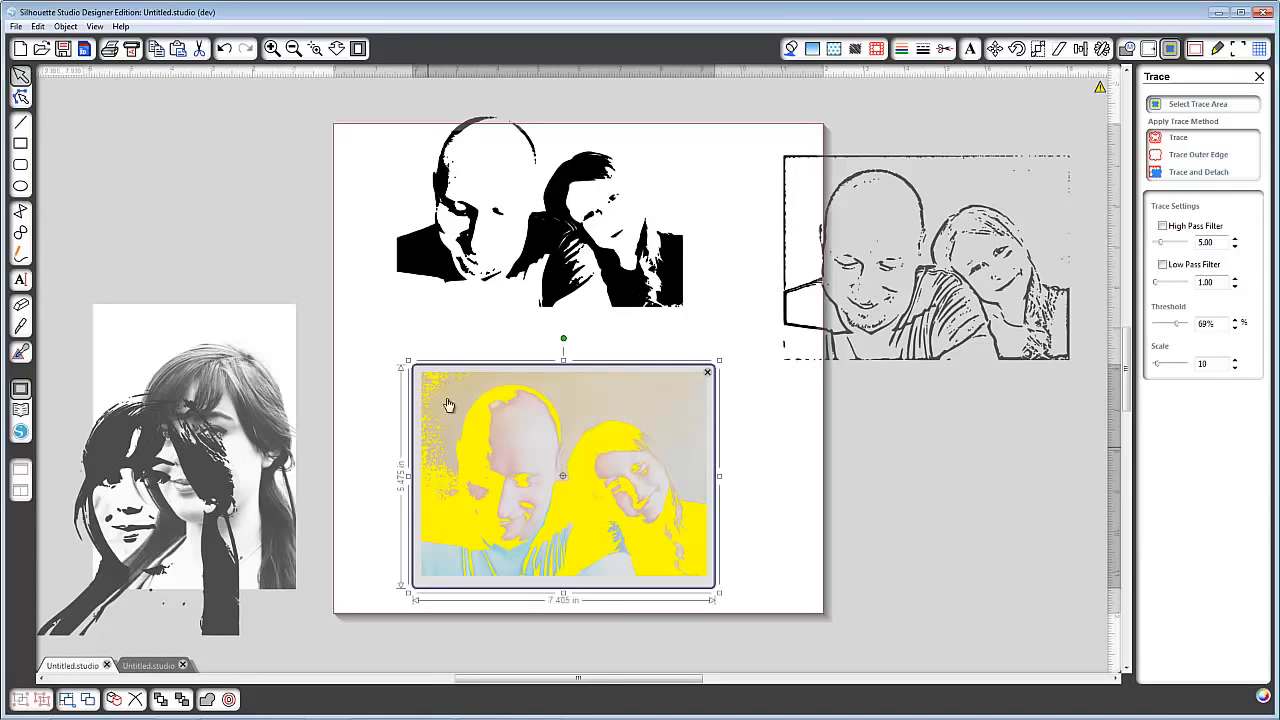
# Step: Preview the two-person photo's trace at 44% threshold with the low pass filter turned on at 4.50, and discard the trace area
pyautogui.moveTo(1178, 332)
pyautogui.mouseDown()
pyautogui.moveTo(1189, 329)
pyautogui.moveTo(1171, 332)
pyautogui.mouseUp()
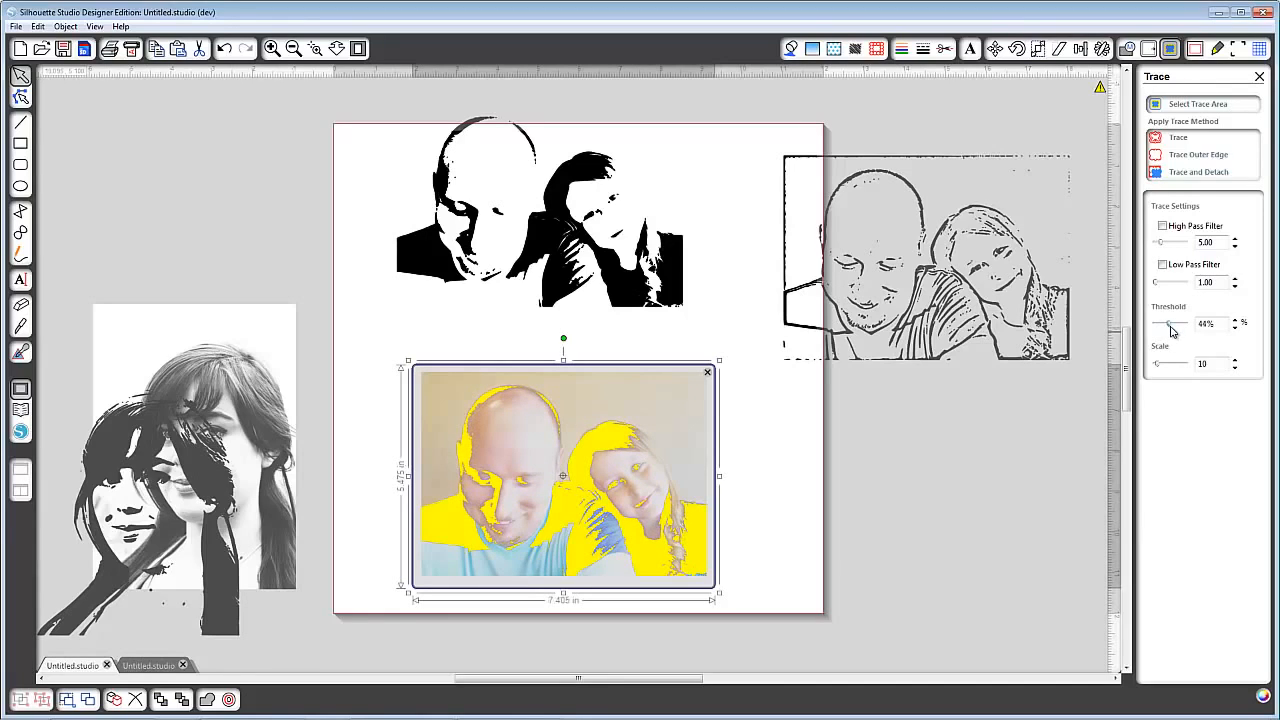
pyautogui.click(1163, 265)
pyautogui.moveTo(1161, 289); pyautogui.dragTo(1164, 290)
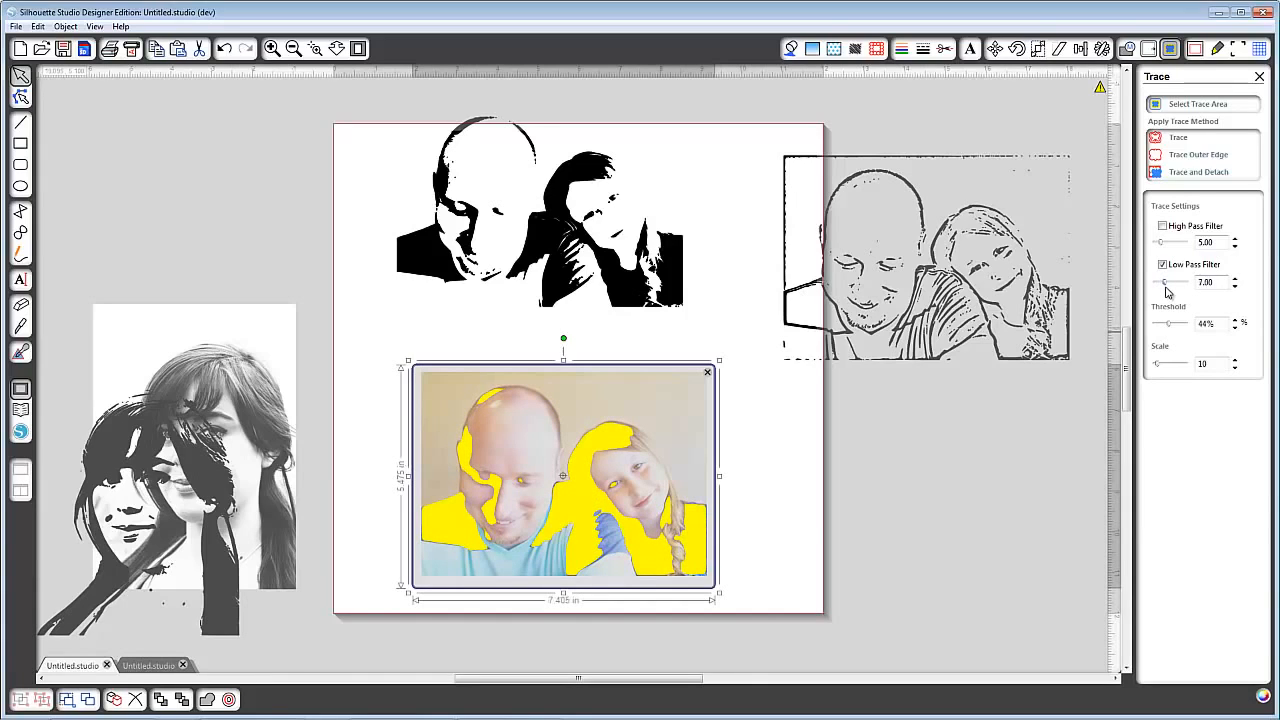
pyautogui.moveTo(1166, 291); pyautogui.dragTo(1176, 294)
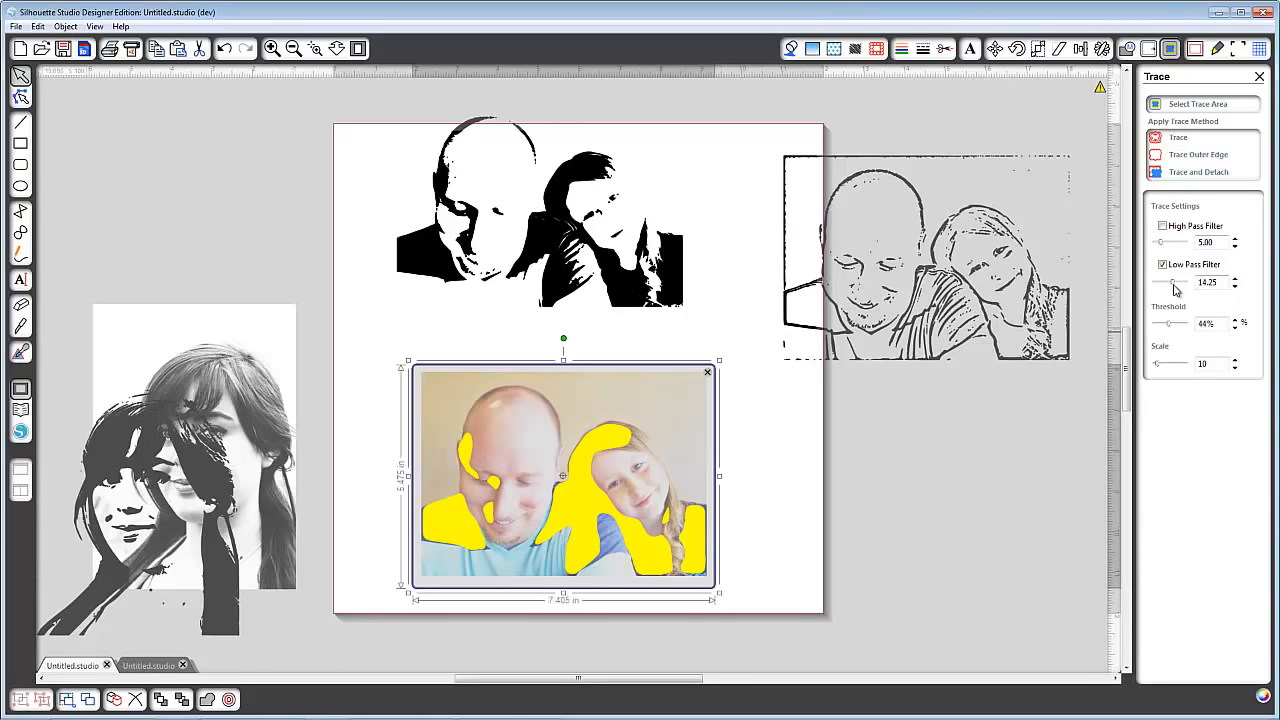
pyautogui.moveTo(1170, 290); pyautogui.dragTo(1155, 287)
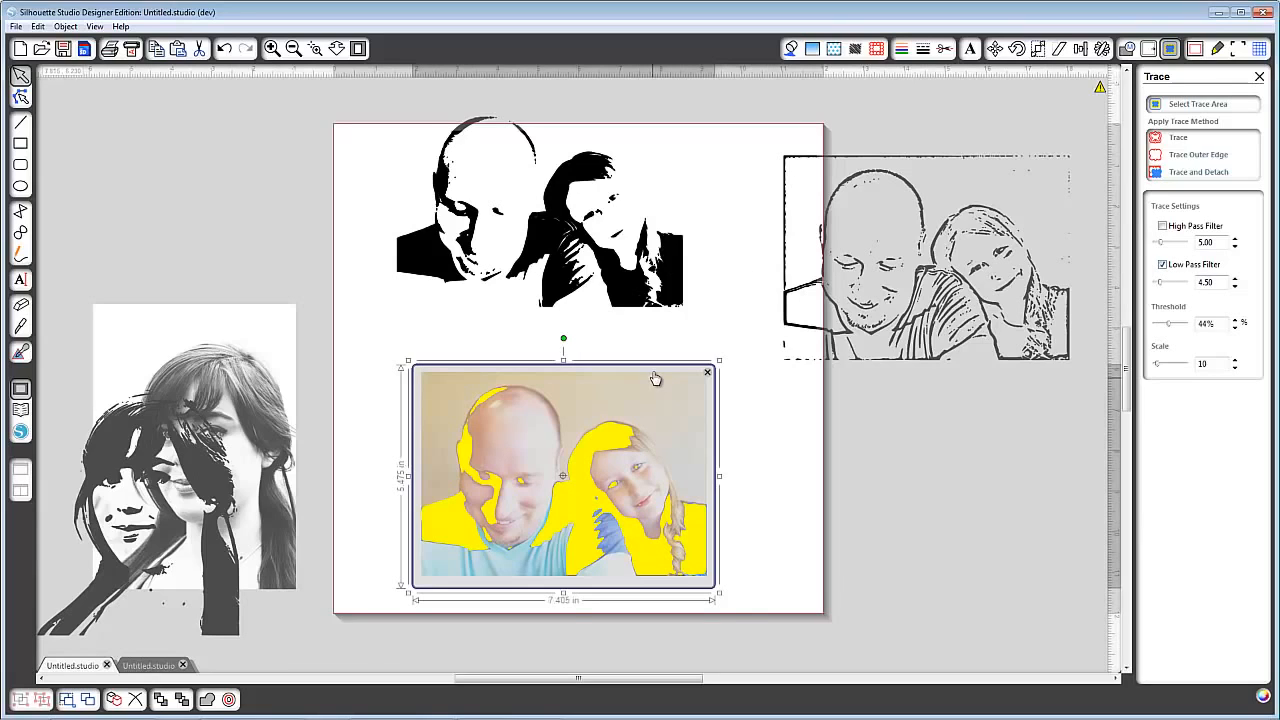
pyautogui.moveTo(655, 377); pyautogui.dragTo(666, 393)
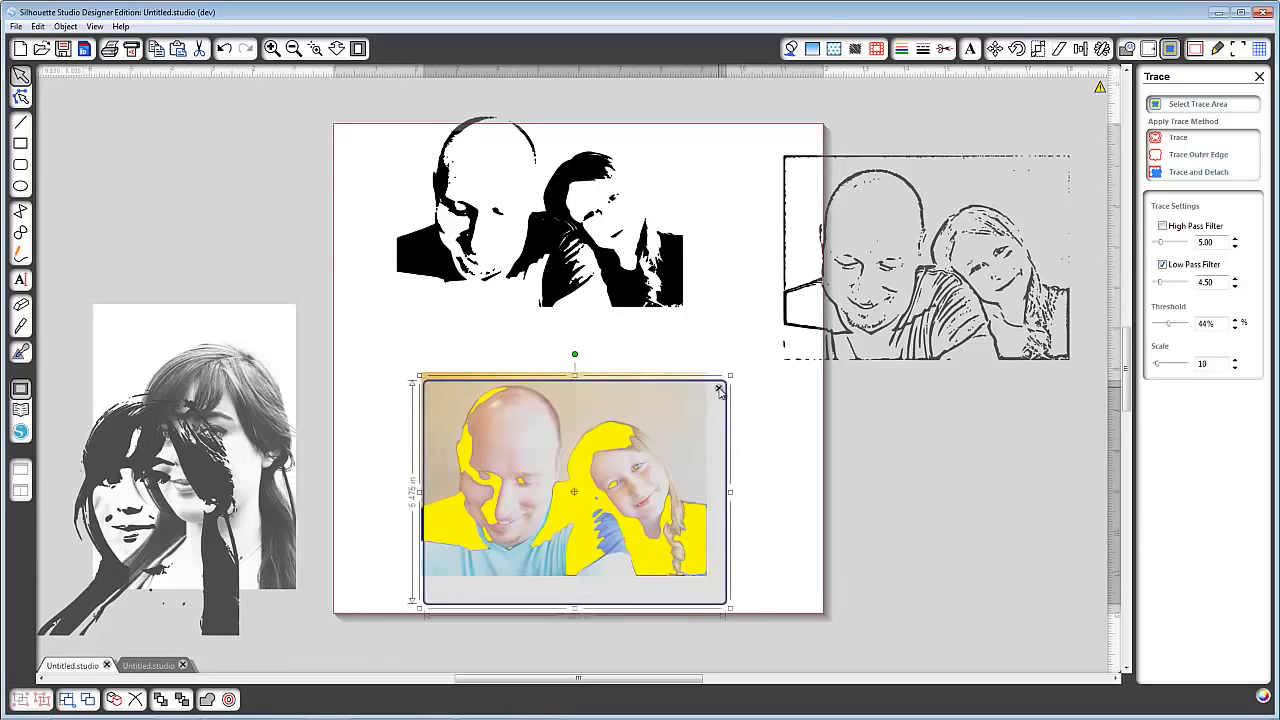
pyautogui.click(718, 388)
# Step: Move the filled black trace down closer to the photo and overlay the line-style trace on it
pyautogui.moveTo(637, 275); pyautogui.dragTo(641, 310)
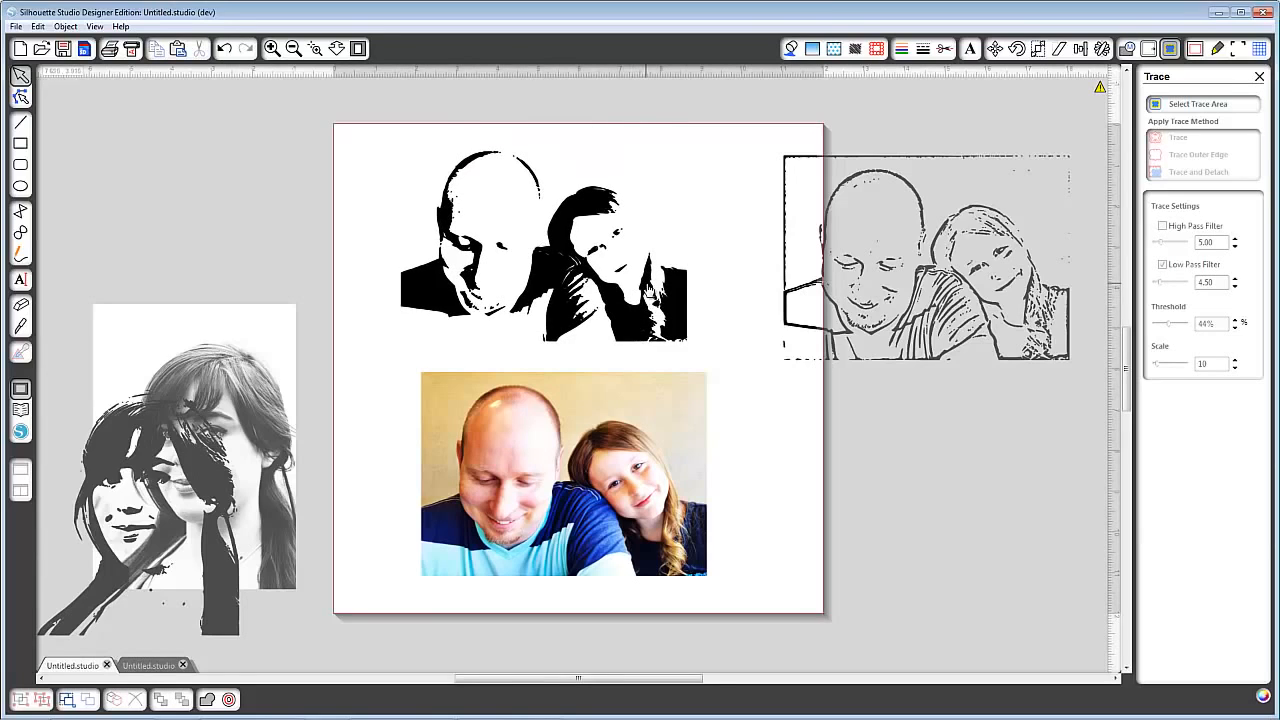
pyautogui.click(617, 318)
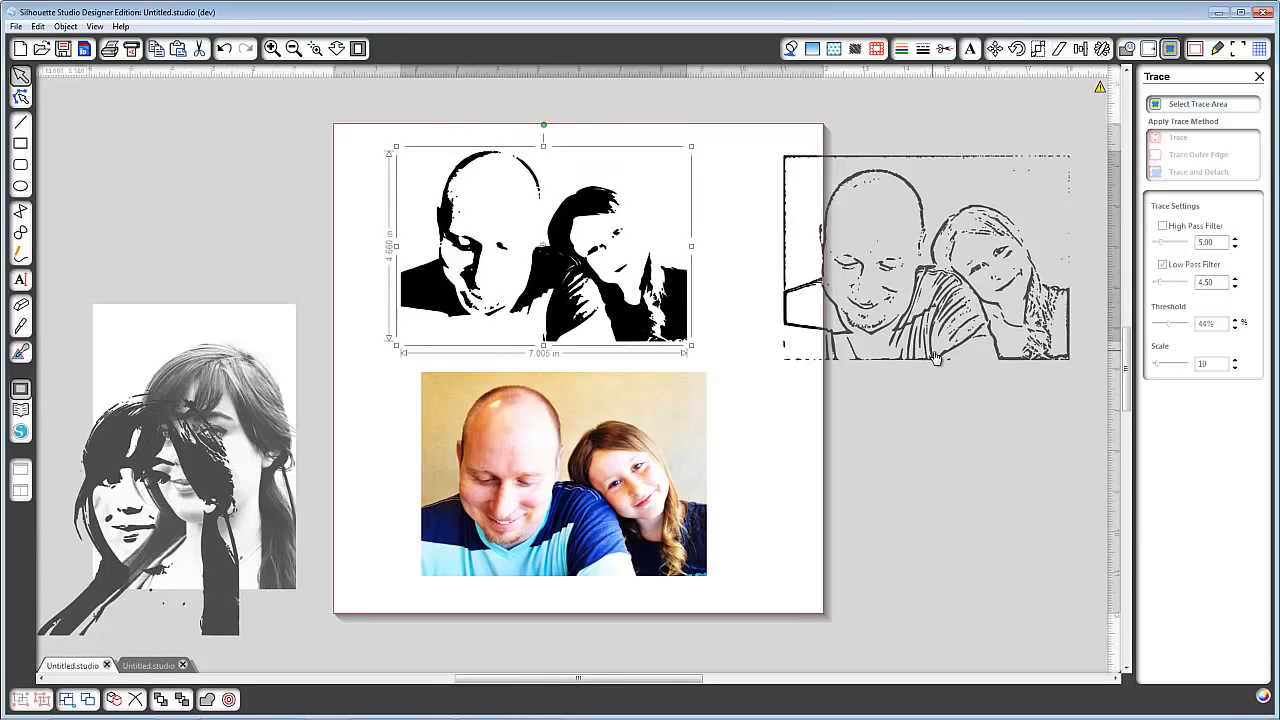
pyautogui.moveTo(929, 365)
pyautogui.mouseDown()
pyautogui.moveTo(745, 385)
pyautogui.moveTo(607, 370)
pyautogui.moveTo(546, 346)
pyautogui.mouseUp()
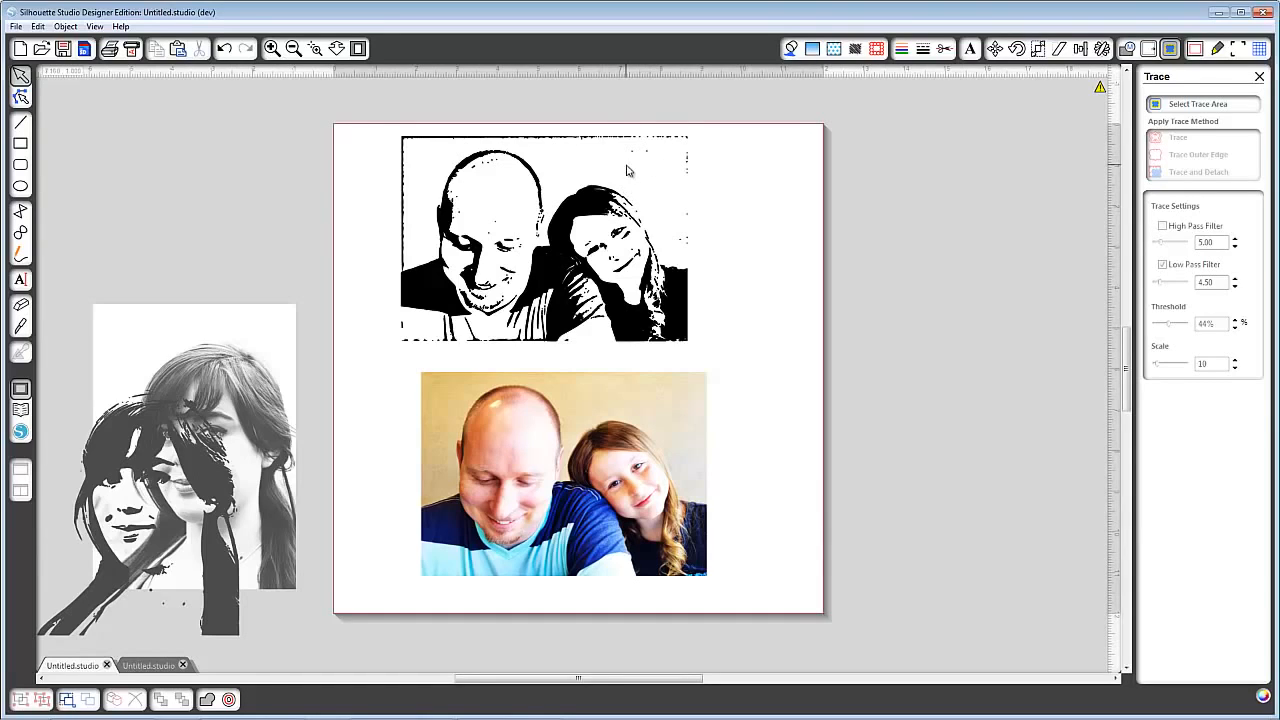
# Step: Compare the overlaid traces with the version in the other open document, and examine their cut lines up close
pyautogui.click(148, 666)
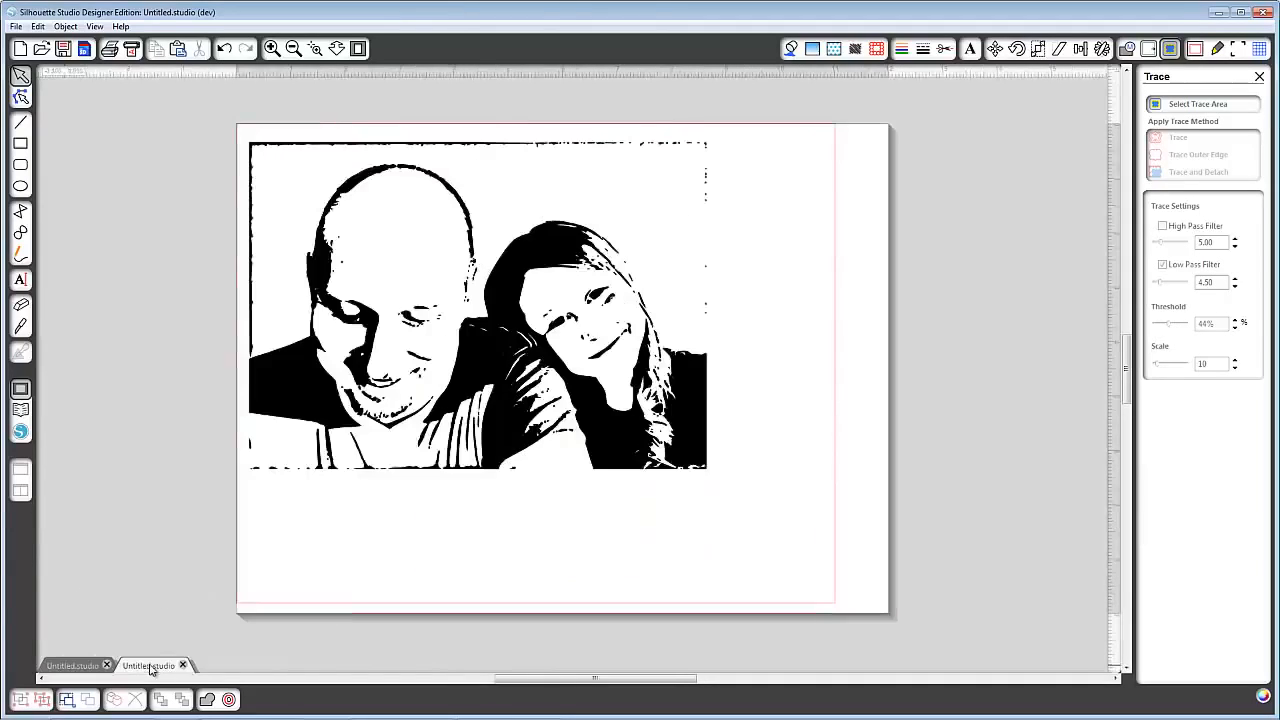
pyautogui.click(72, 666)
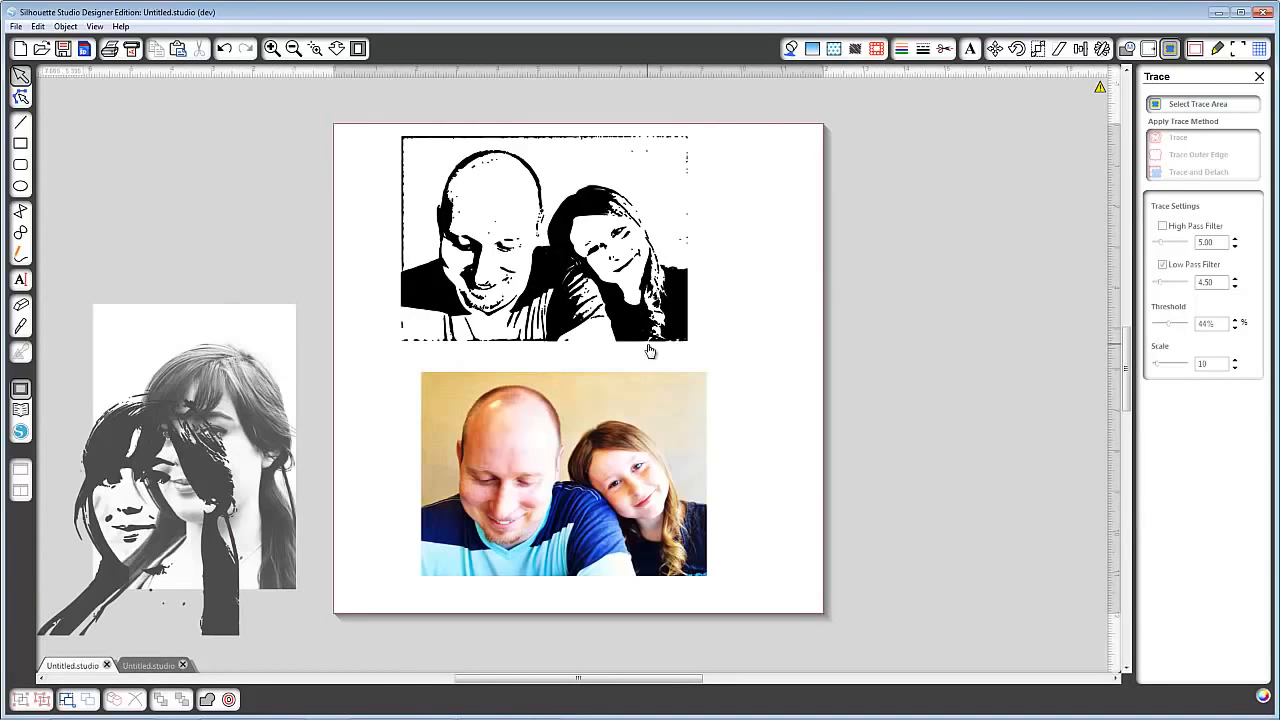
pyautogui.click(945, 50)
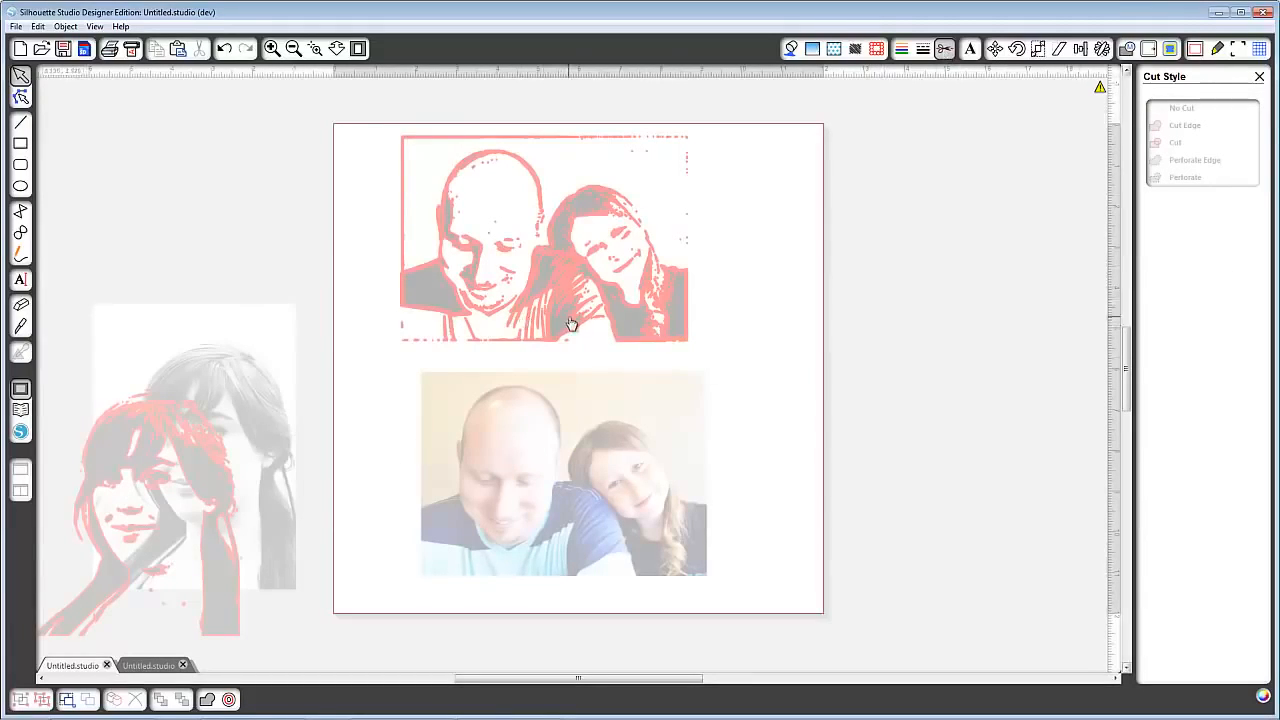
pyautogui.click(314, 50)
pyautogui.moveTo(390, 132)
pyautogui.mouseDown()
pyautogui.moveTo(651, 280)
pyautogui.moveTo(720, 357)
pyautogui.mouseUp()
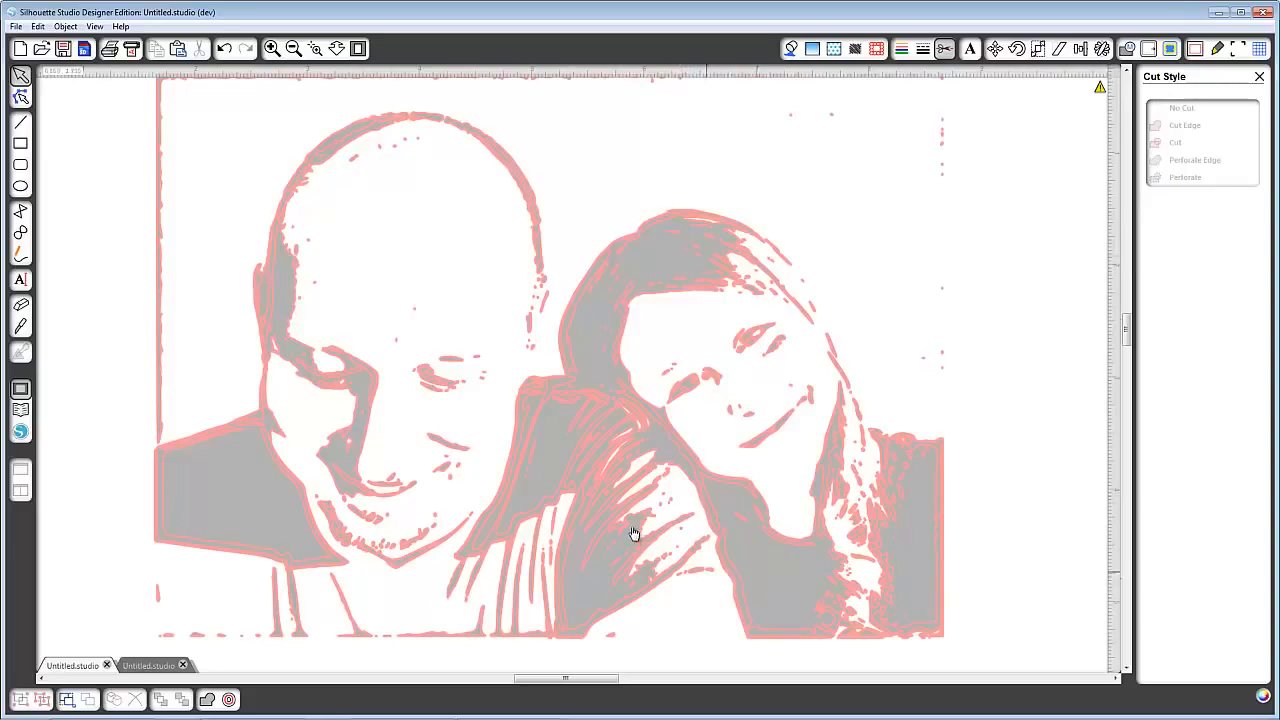
pyautogui.scroll(-1, 634, 531)
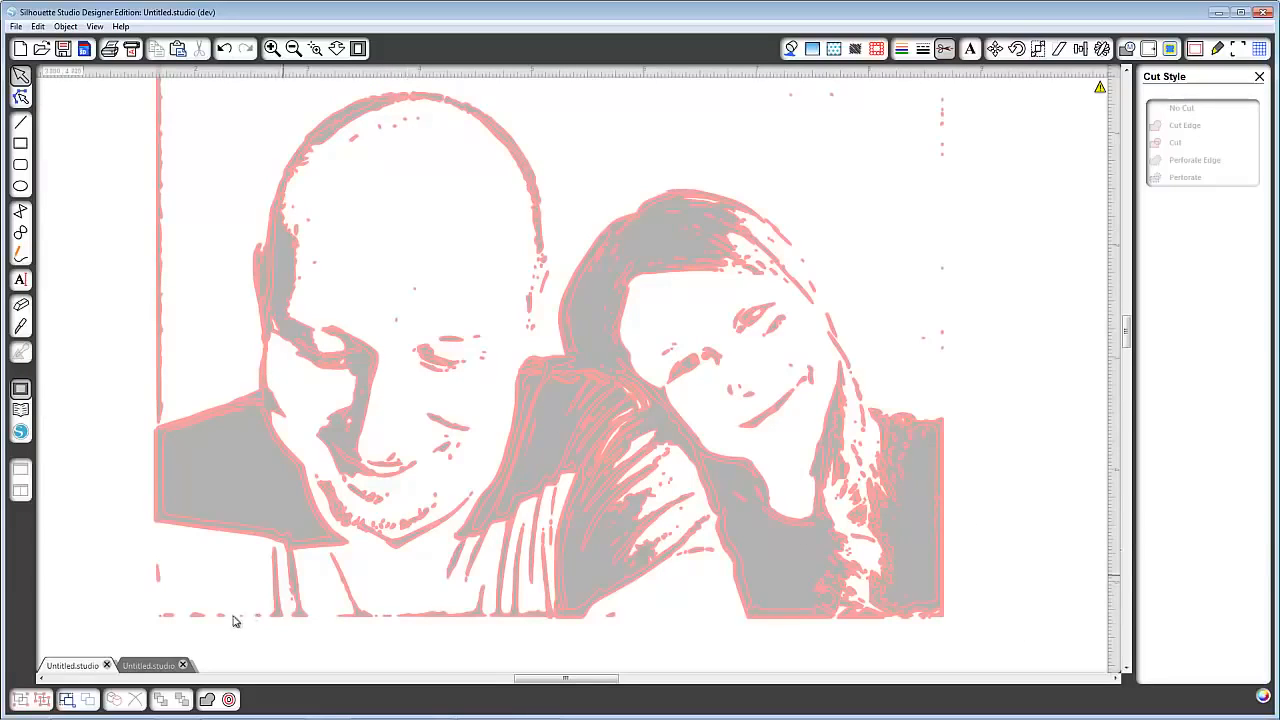
# Step: Switch to the other open document, examine its combined trace's cut lines, and bring back the trace settings
pyautogui.click(155, 666)
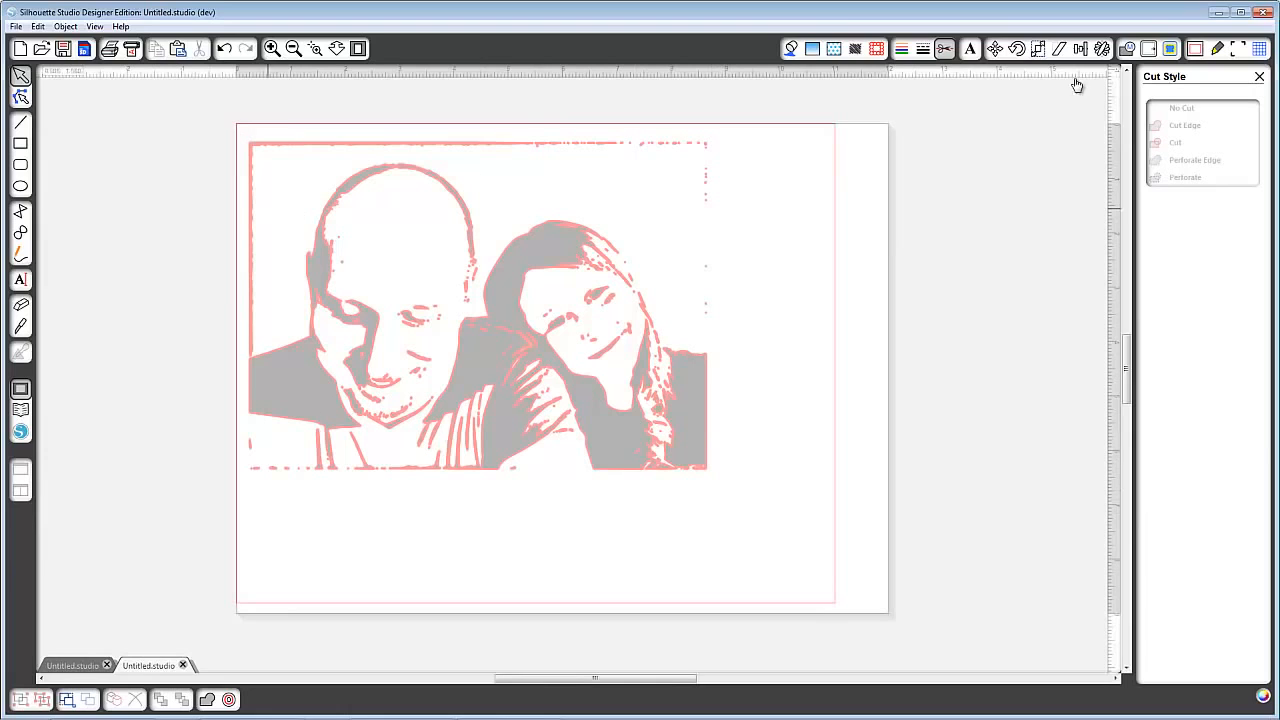
pyautogui.click(790, 49)
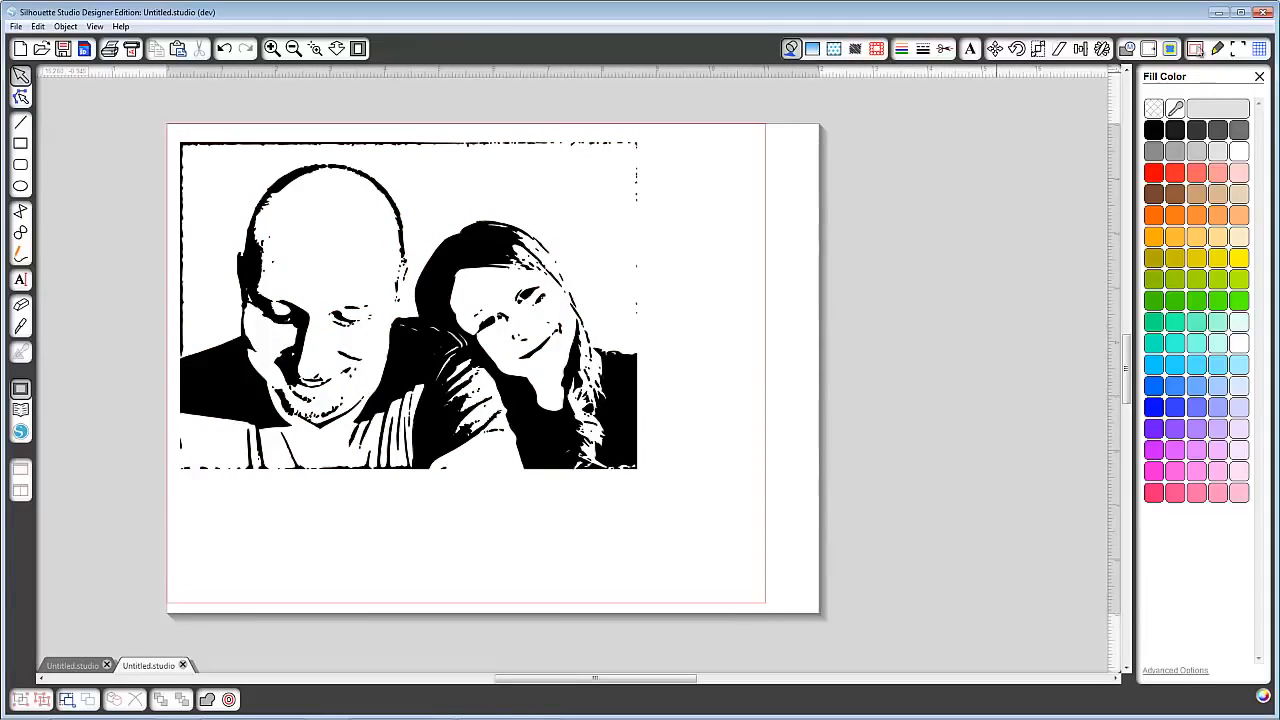
pyautogui.click(1169, 49)
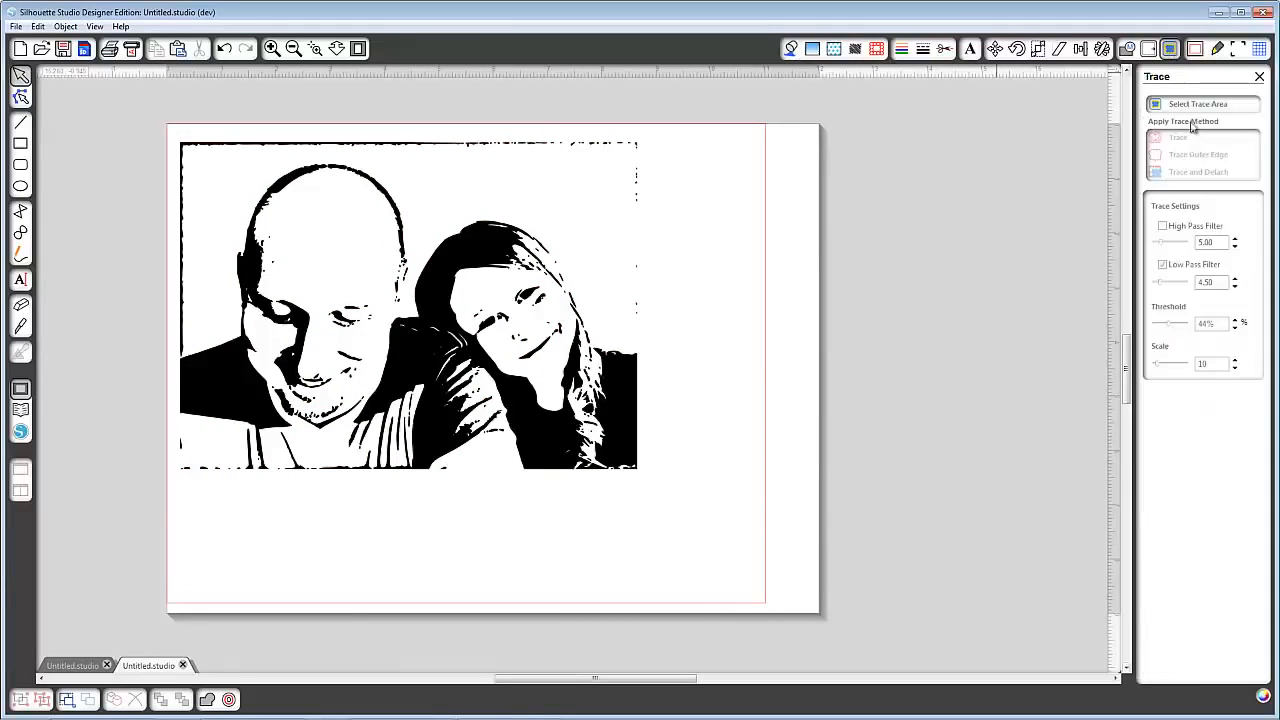